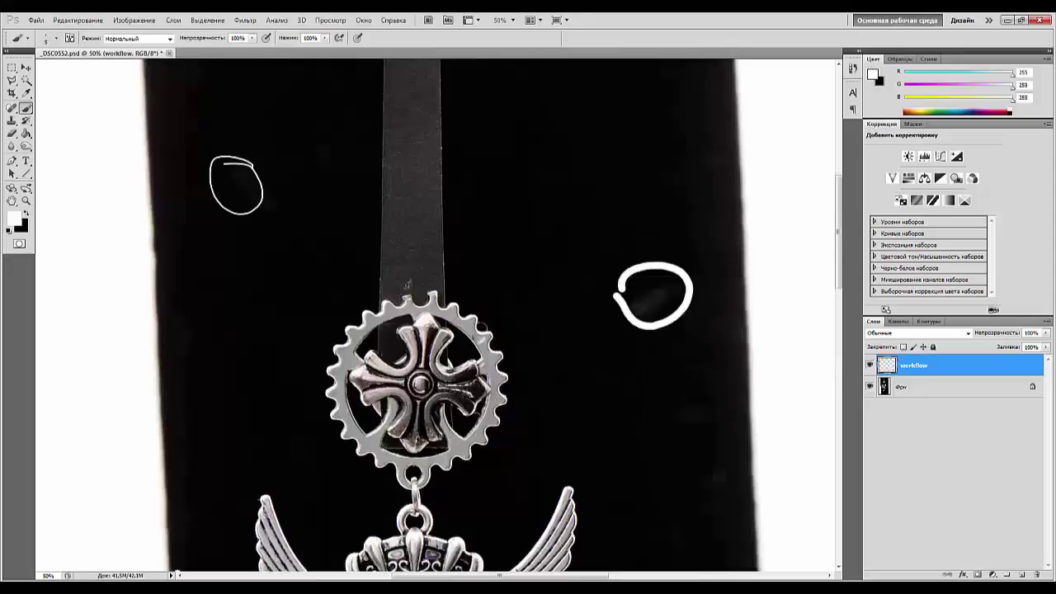
Mark the strap above the top gear and the gaps around the cross with white brush circles and ticks on the workflow layer.
mouse_move(455, 160)
left_mouse_down()
mouse_move(381, 151)
mouse_move(341, 180)
mouse_move(339, 242)
mouse_move(422, 260)
mouse_move(489, 213)
mouse_move(437, 152)
left_mouse_up()
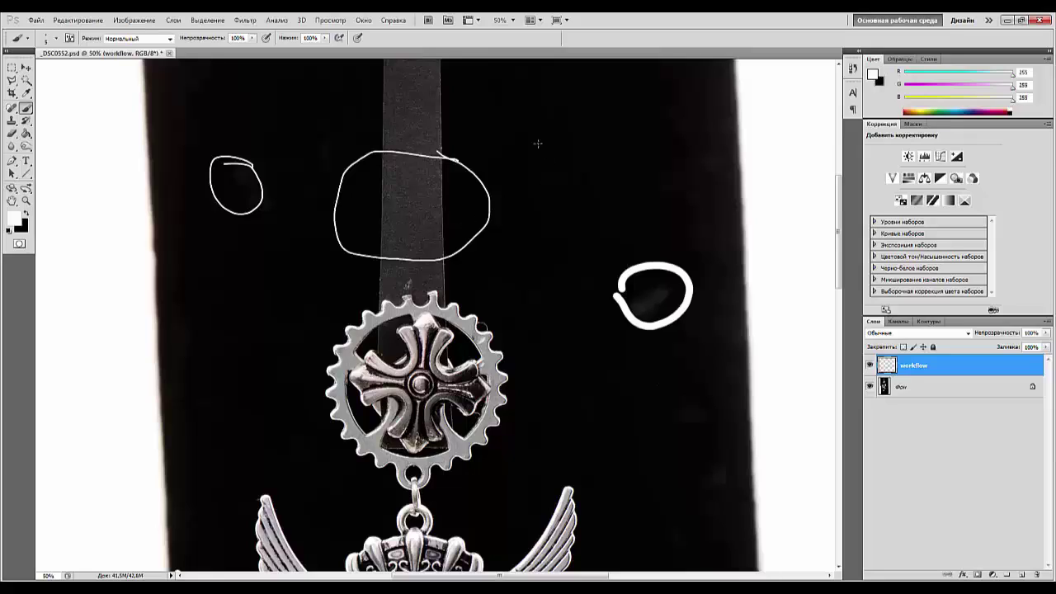
left_click_drag(508, 137, 543, 110)
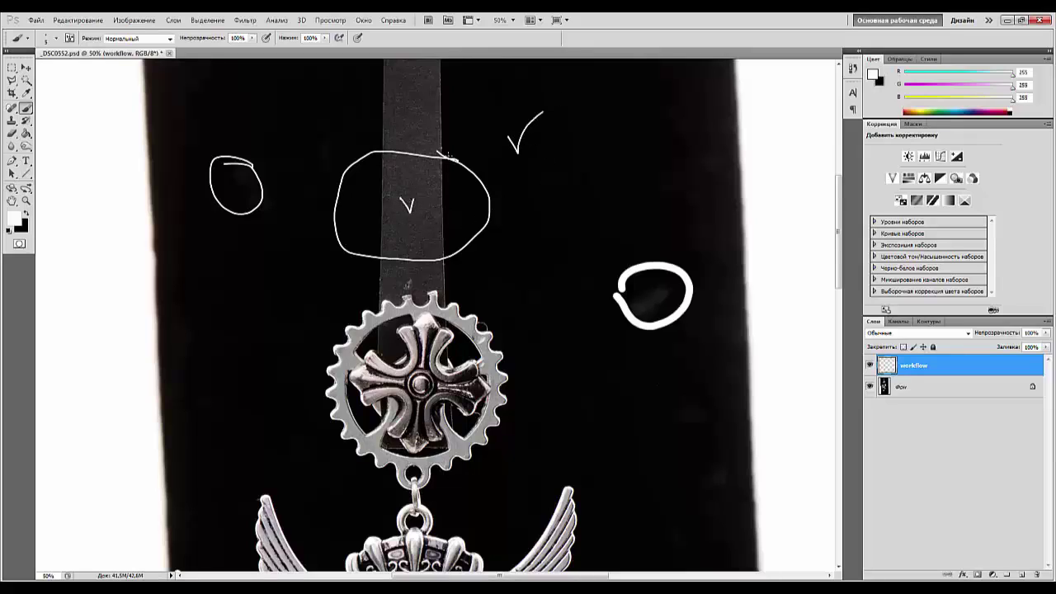
left_click_drag(373, 343, 397, 351)
left_click_drag(457, 419, 449, 412)
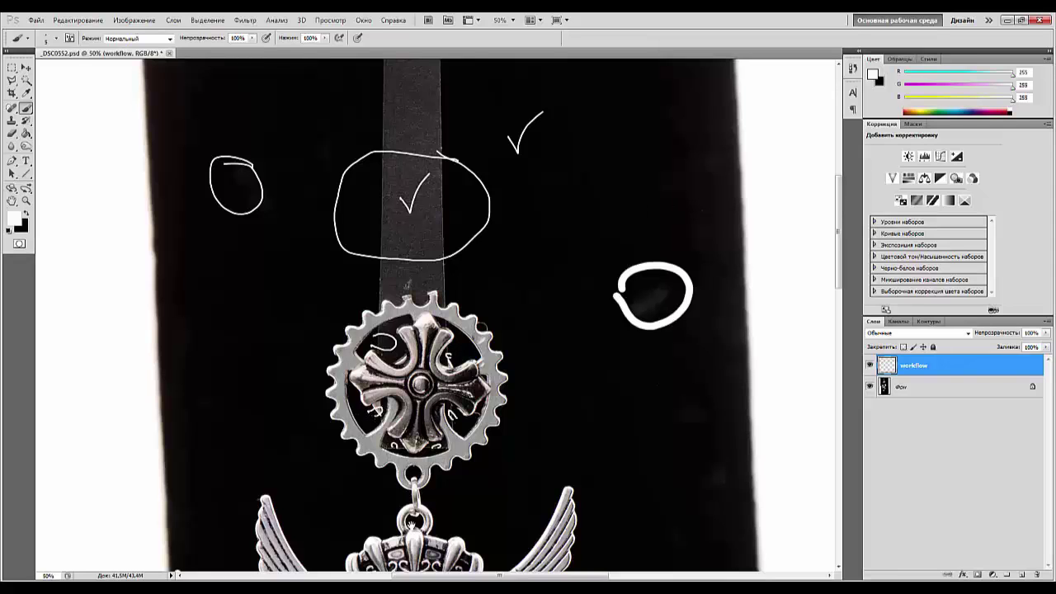
Circle both lion heads and the flawed spots on the lions' bodies in white.
left_click_drag(411, 525, 445, 252)
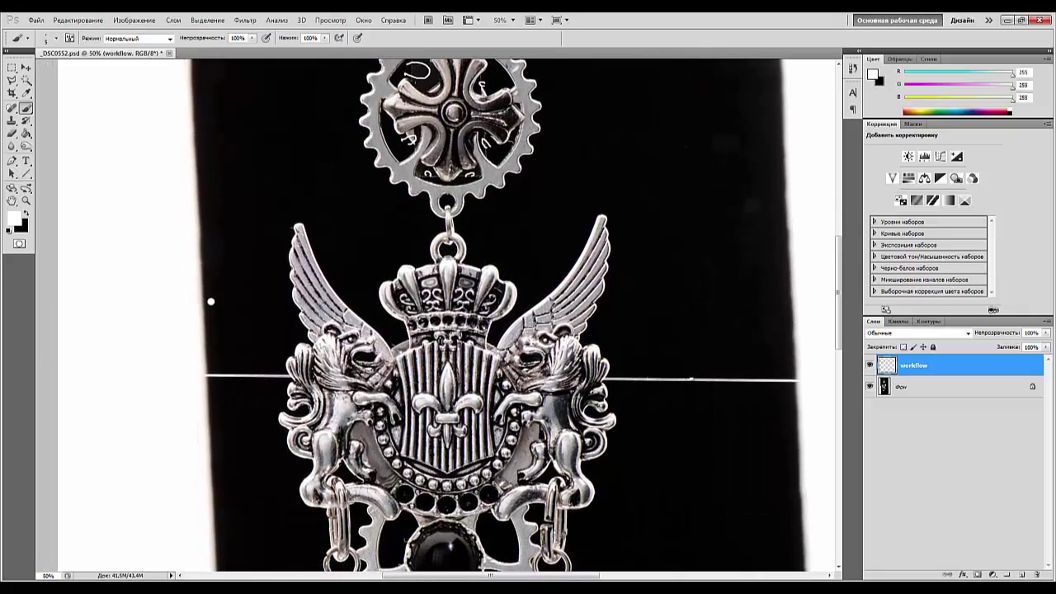
key("ctrl+plus")
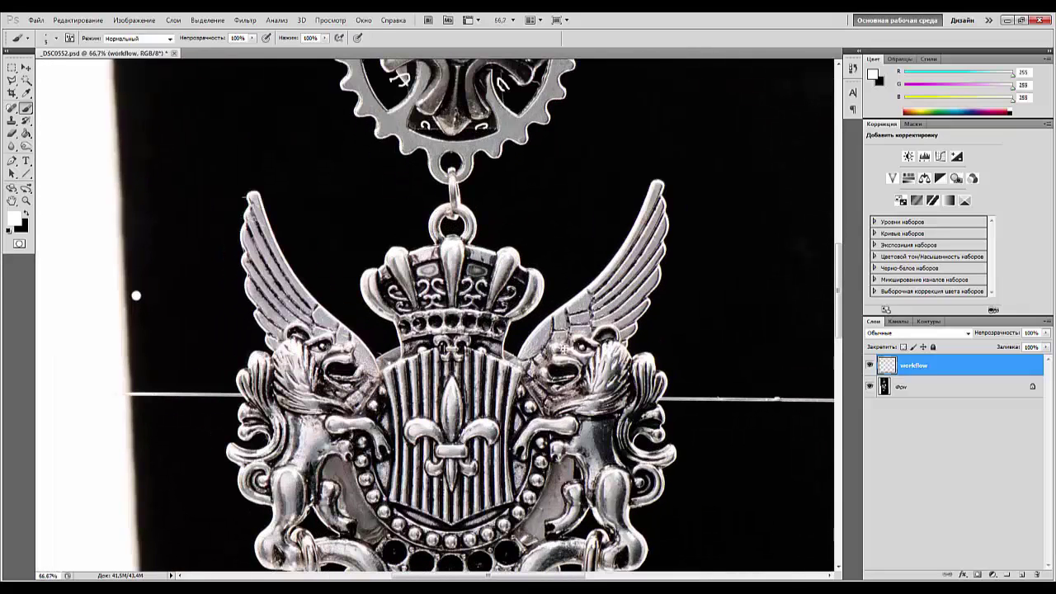
mouse_move(522, 334)
left_mouse_down()
mouse_move(516, 378)
mouse_move(572, 400)
mouse_move(531, 324)
mouse_move(504, 360)
left_mouse_up()
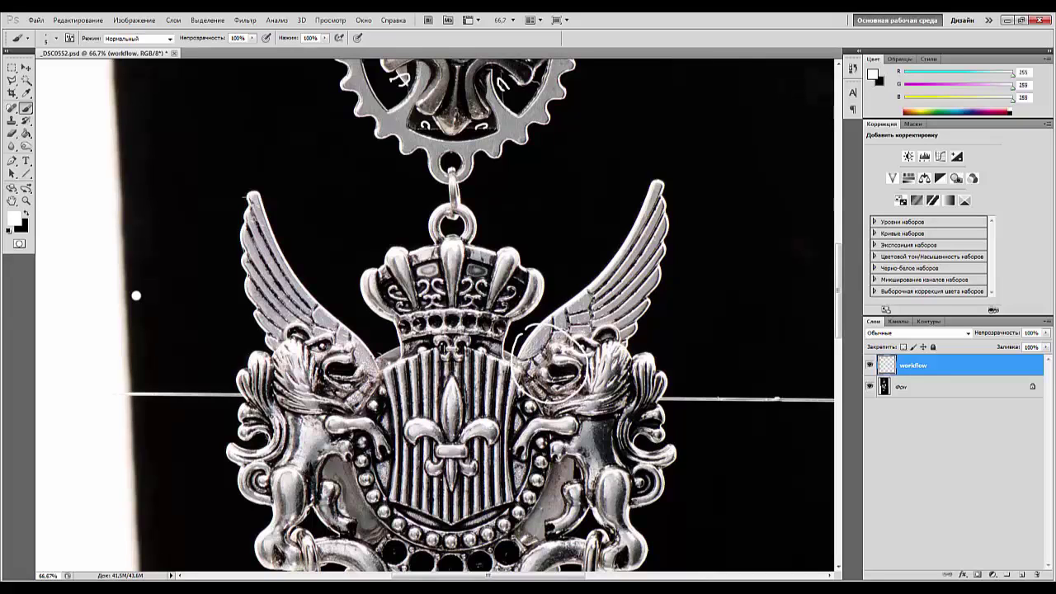
key("ctrl+plus")
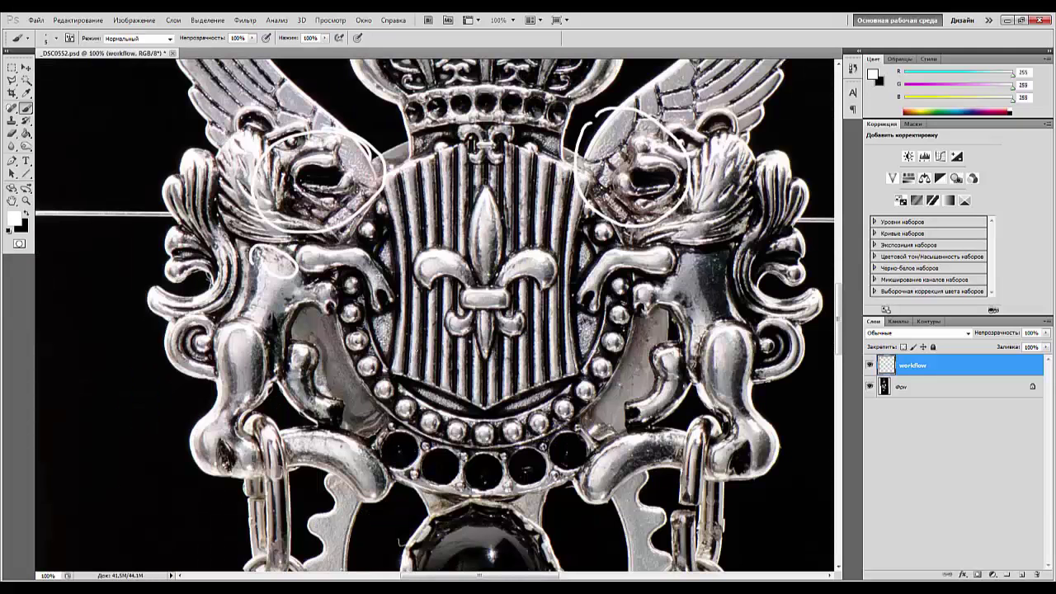
mouse_move(687, 264)
left_mouse_down()
mouse_move(691, 317)
mouse_move(696, 266)
left_mouse_up()
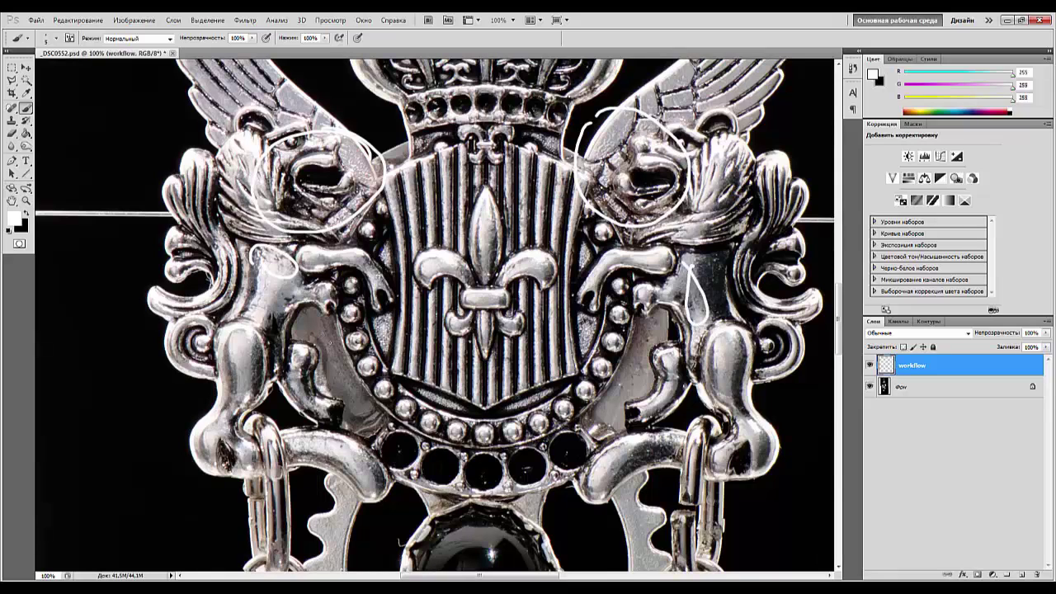
Tick the grey areas on both sides of the shield and circle the two spots just above the black stone.
left_click_drag(343, 384, 350, 350)
mouse_move(637, 333)
left_mouse_down()
mouse_move(650, 338)
mouse_move(661, 321)
left_mouse_up()
left_click_drag(391, 540, 396, 370)
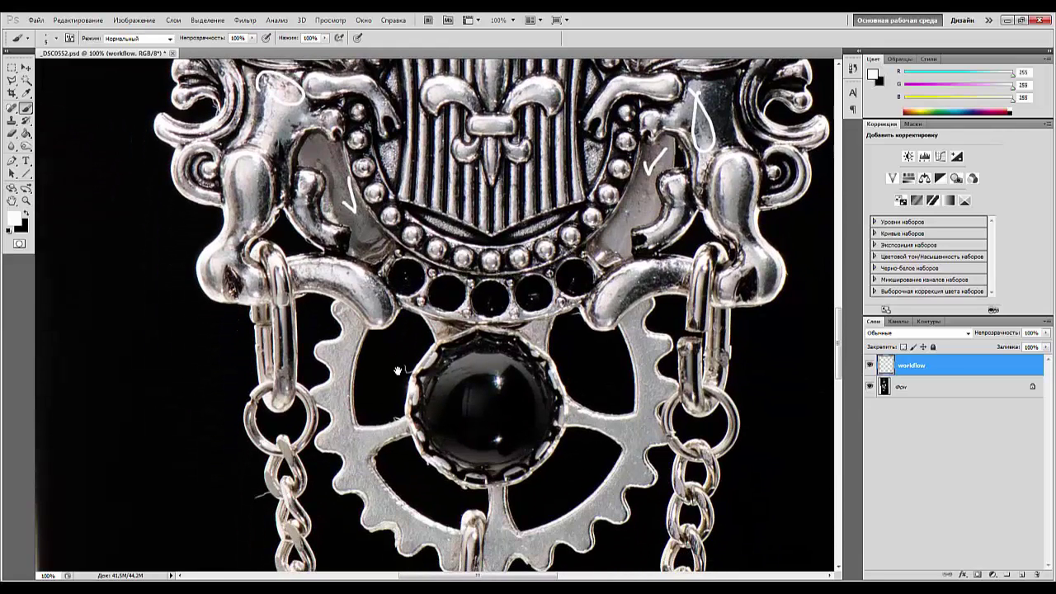
mouse_move(461, 335)
left_mouse_down()
mouse_move(427, 316)
mouse_move(432, 335)
left_mouse_up()
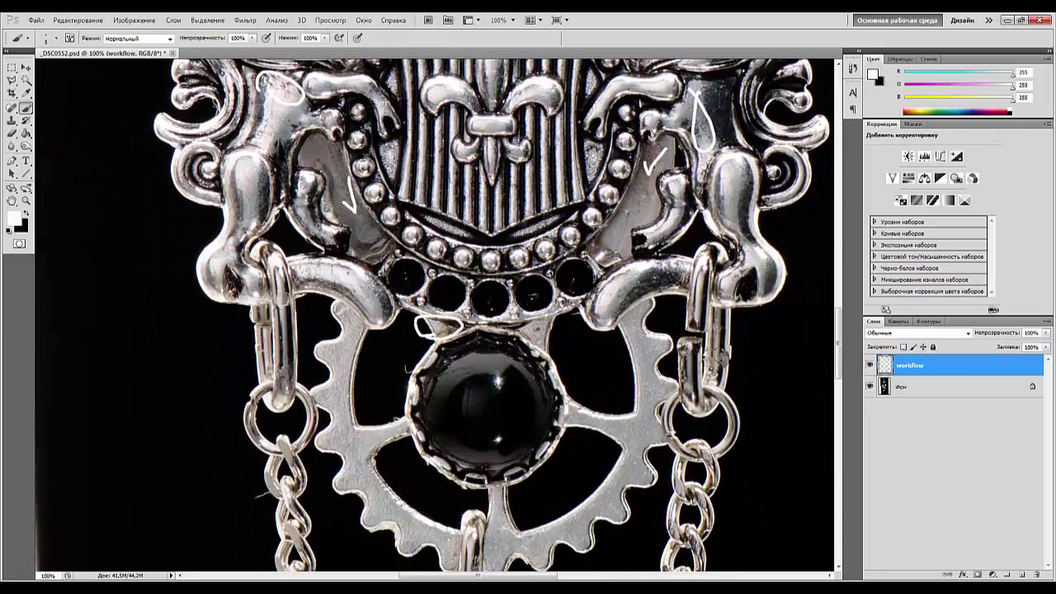
mouse_move(542, 328)
left_mouse_down()
mouse_move(511, 324)
mouse_move(557, 346)
left_mouse_up()
Circle the joint gaps in the chain's connecting link, the link above the star, and the ring beside the lower gear.
left_click_drag(373, 528, 377, 389)
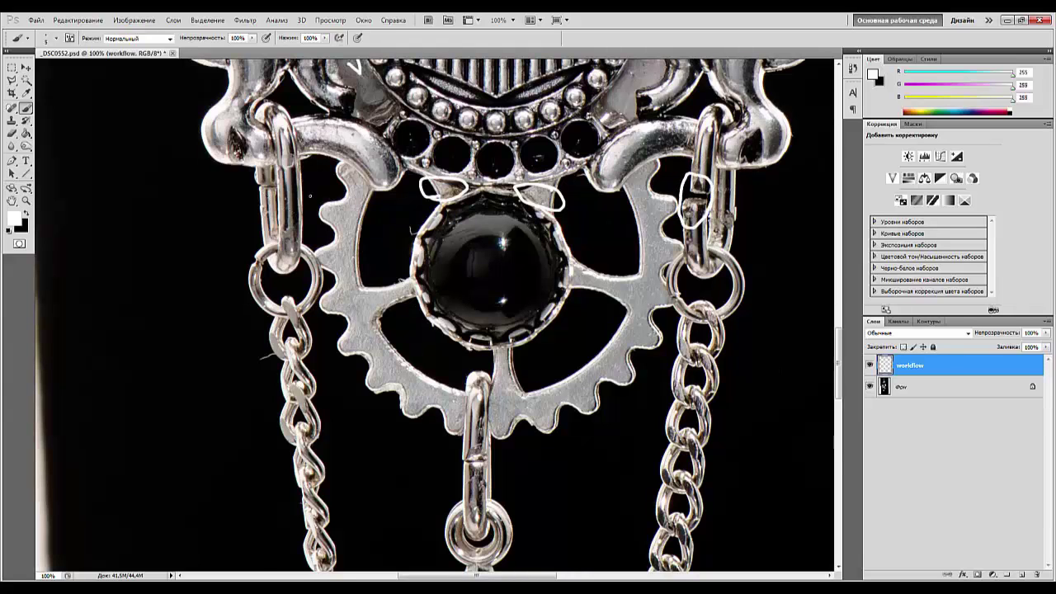
left_click_drag(450, 446, 499, 458)
key("ctrl+minus")
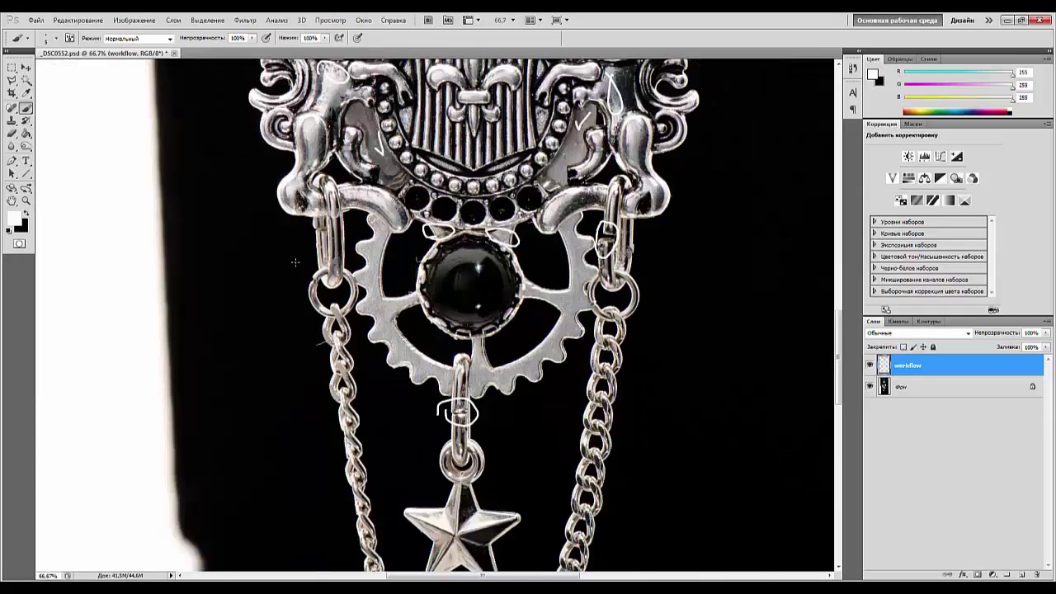
key("ctrl+plus")
key("ctrl+plus")
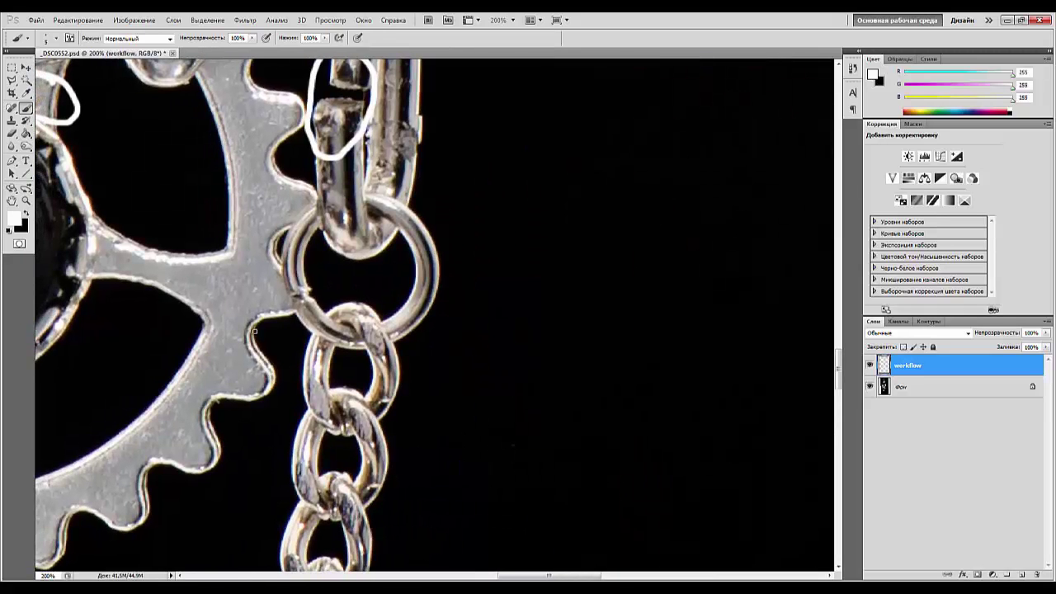
mouse_move(315, 281)
left_mouse_down()
mouse_move(279, 289)
mouse_move(305, 285)
left_mouse_up()
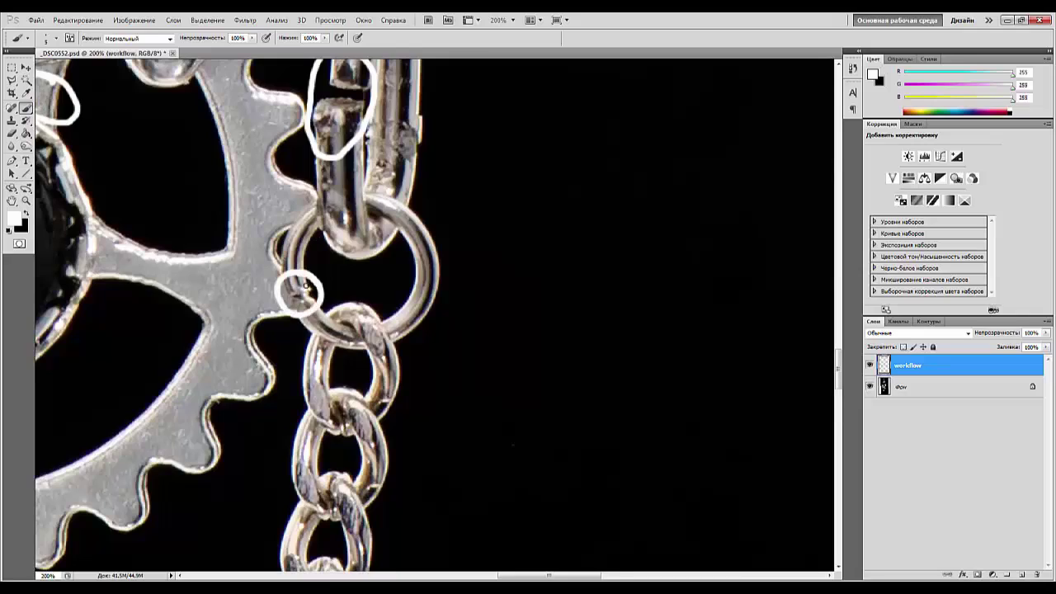
Mark the flawed facets of the star pendant with thin white brush strokes.
key("ctrl+minus")
key("ctrl+minus")
left_click_drag(352, 353, 392, 161)
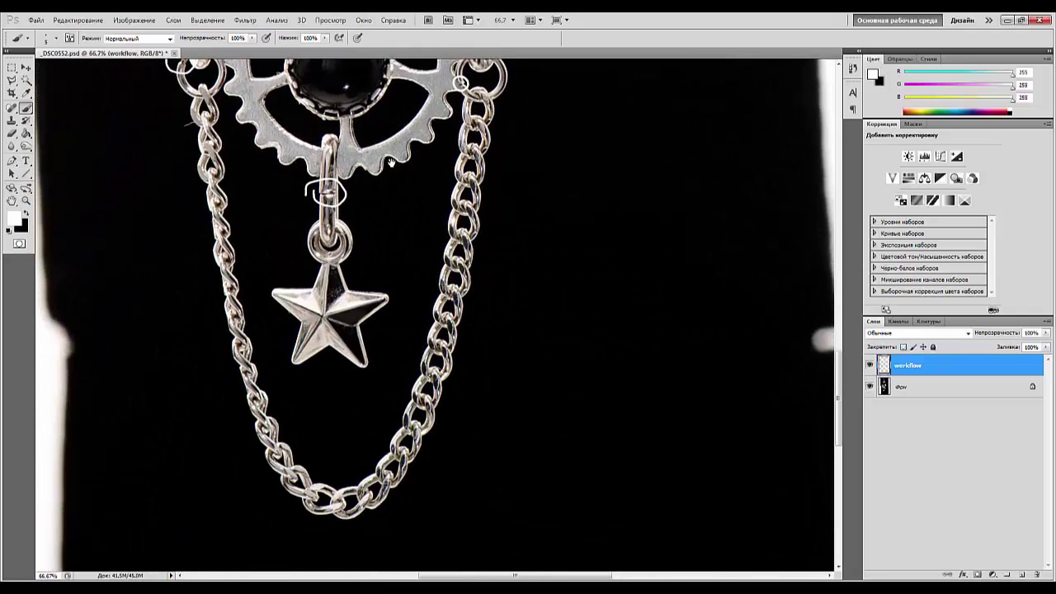
key("ctrl+plus")
key("ctrl+plus")
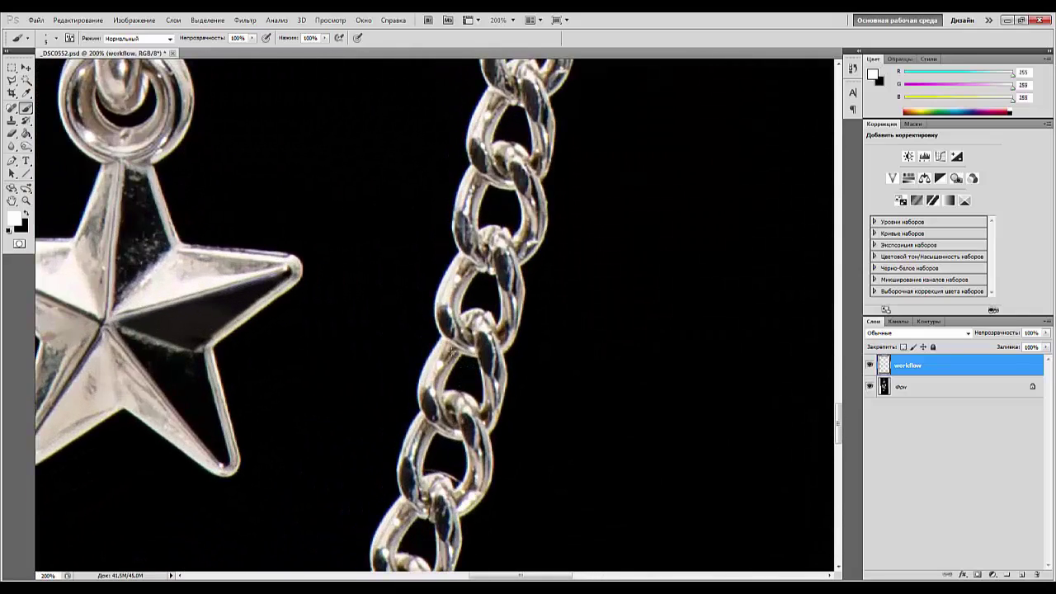
left_click_drag(345, 471, 483, 472)
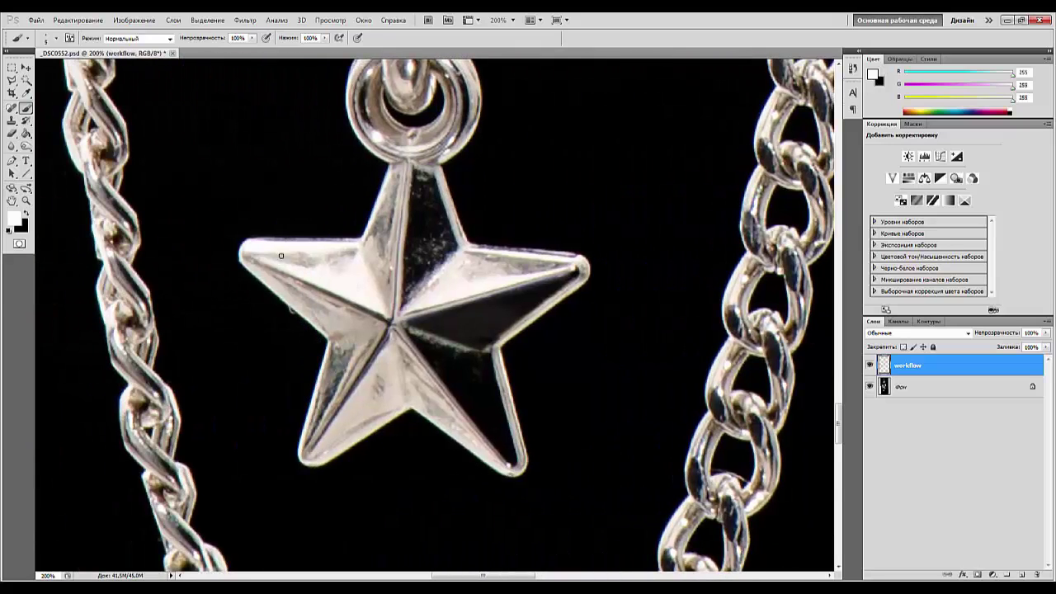
left_click_drag(281, 255, 351, 260)
mouse_move(467, 259)
left_mouse_down()
mouse_move(547, 260)
mouse_move(518, 274)
left_mouse_up()
mouse_move(318, 211)
left_mouse_down()
mouse_move(341, 195)
mouse_move(380, 234)
left_mouse_up()
mouse_move(388, 400)
left_mouse_down()
mouse_move(383, 365)
mouse_move(429, 404)
mouse_move(371, 369)
left_mouse_up()
key("ctrl+0")
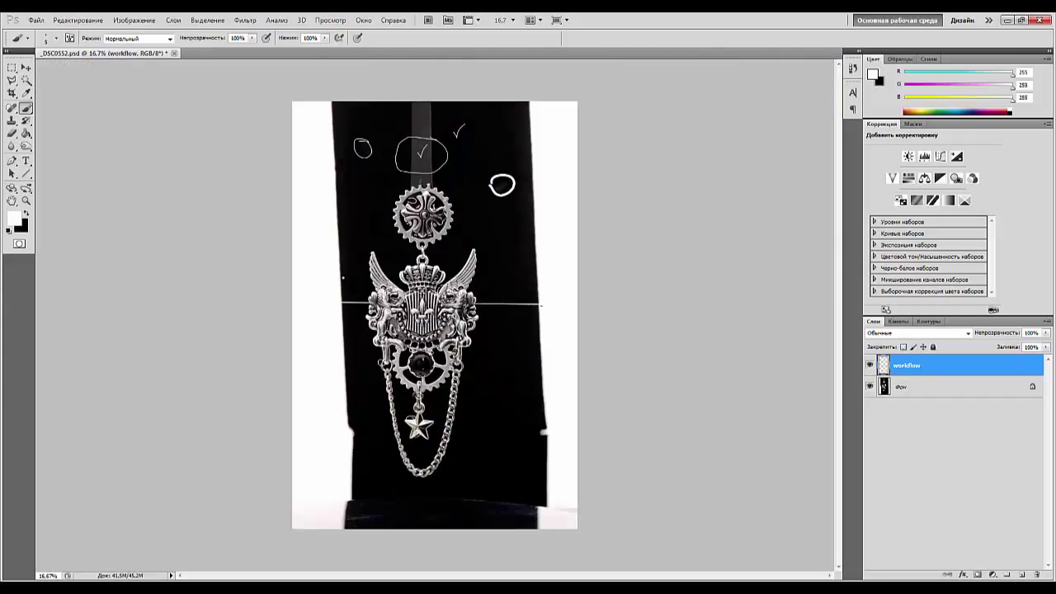
Outline the horizontal wire on both sides of the pendant and the bottom and side edges of the black backdrop in white.
mouse_move(479, 294)
left_mouse_down()
mouse_move(489, 321)
mouse_move(557, 306)
mouse_move(484, 296)
left_mouse_up()
mouse_move(366, 290)
left_mouse_down()
mouse_move(351, 284)
mouse_move(366, 297)
left_mouse_up()
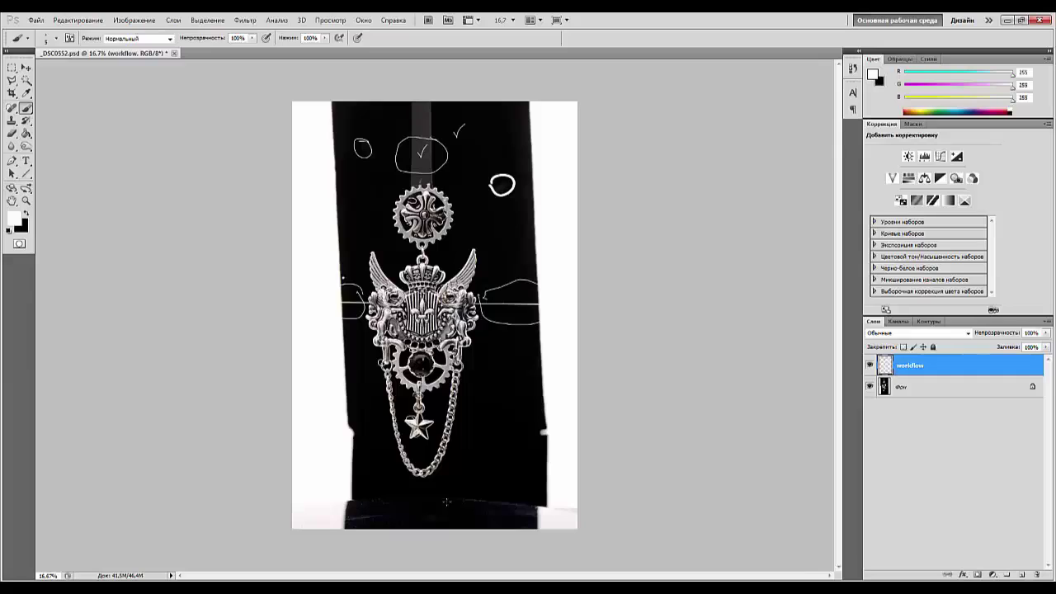
left_click_drag(546, 498, 383, 491)
left_click_drag(501, 488, 478, 528)
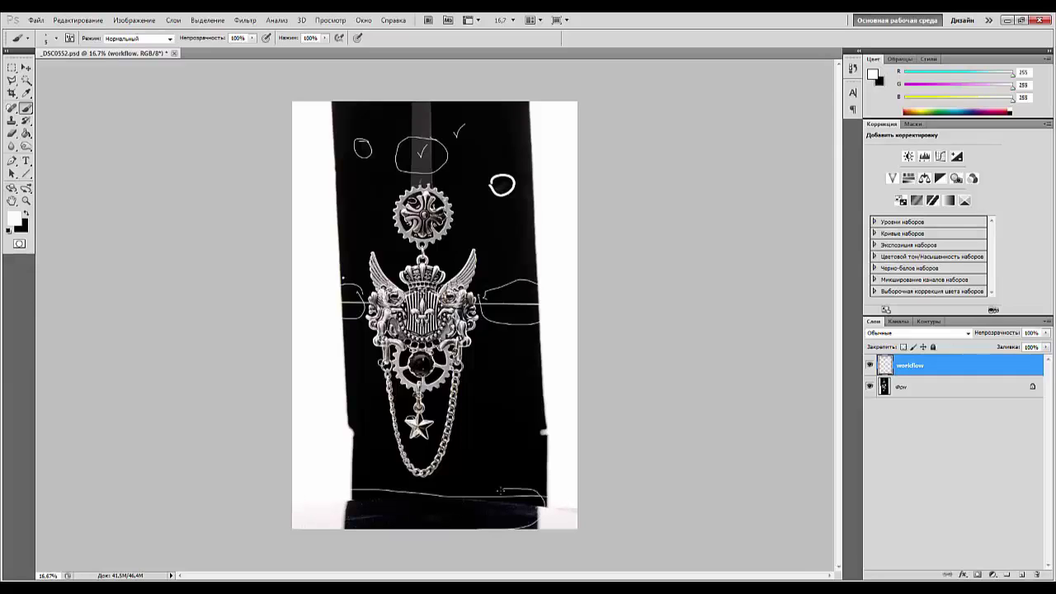
left_click_drag(523, 105, 536, 526)
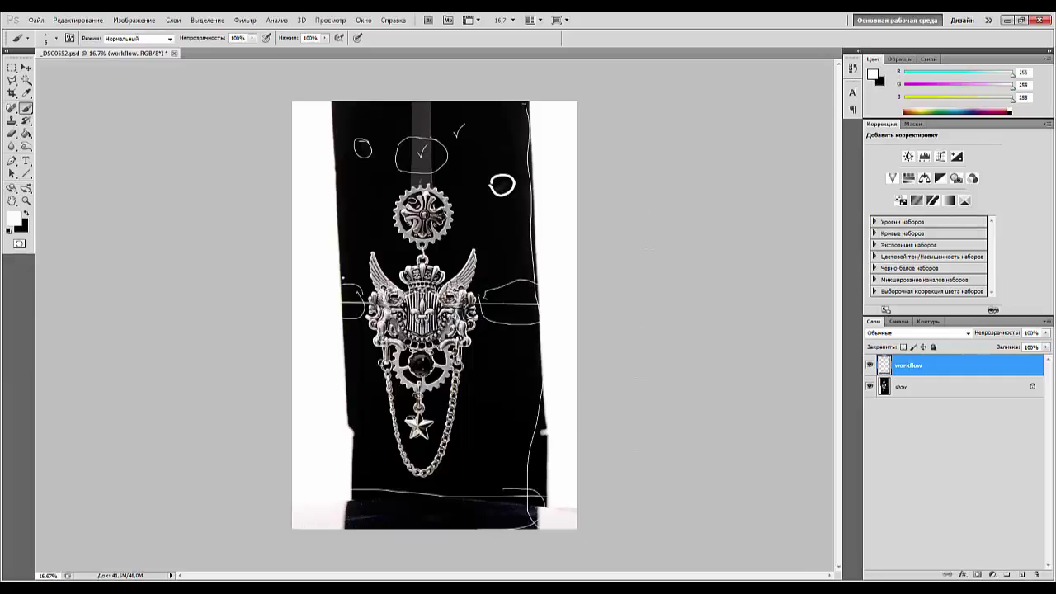
left_click_drag(336, 106, 369, 524)
key("ctrl+plus")
key("ctrl+plus")
key("ctrl+plus")
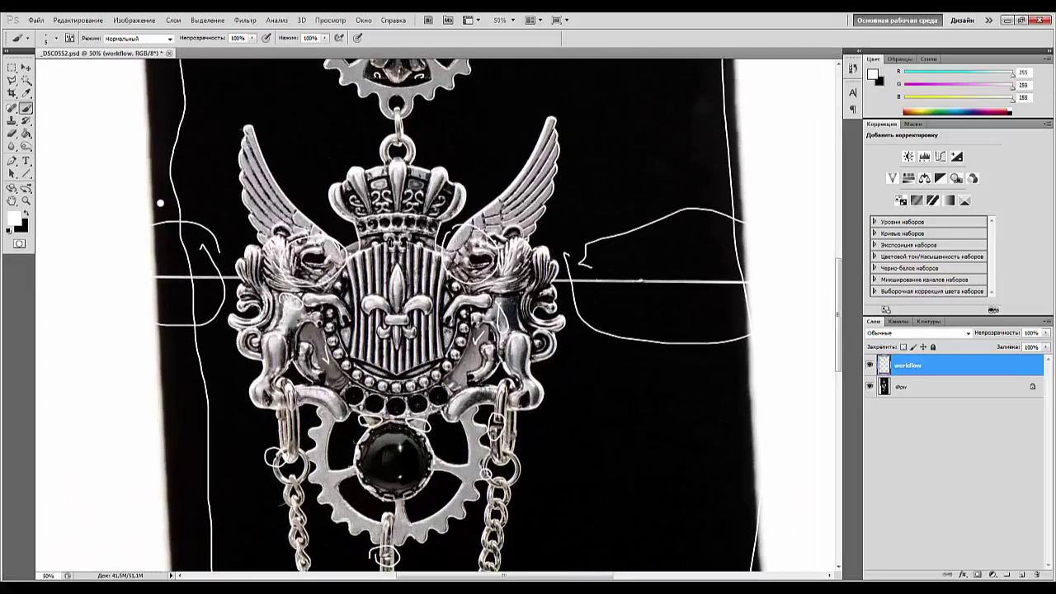
key("ctrl+minus")
key("ctrl+minus")
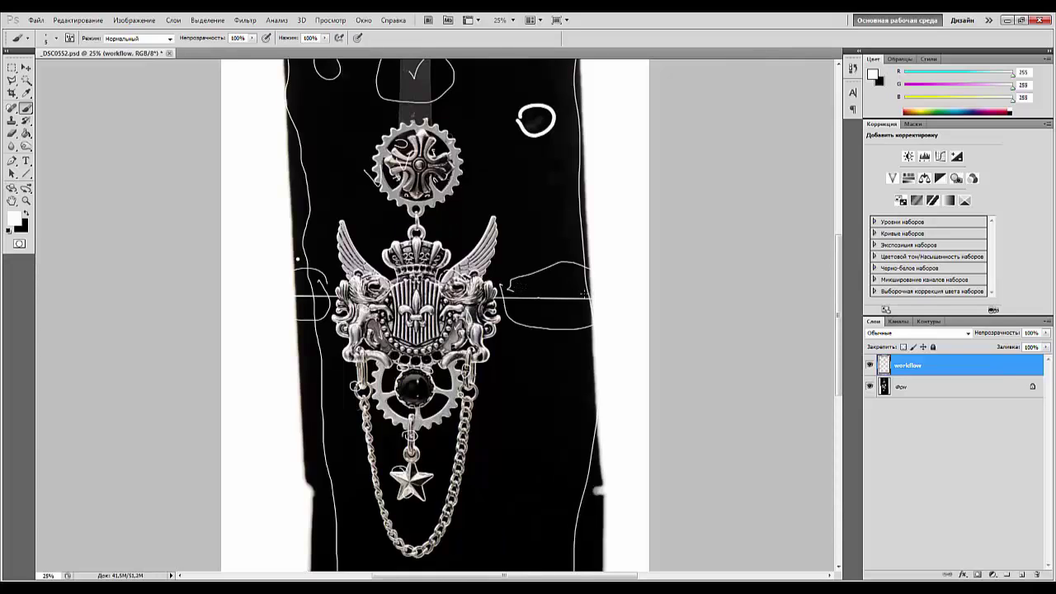
left_click(940, 178)
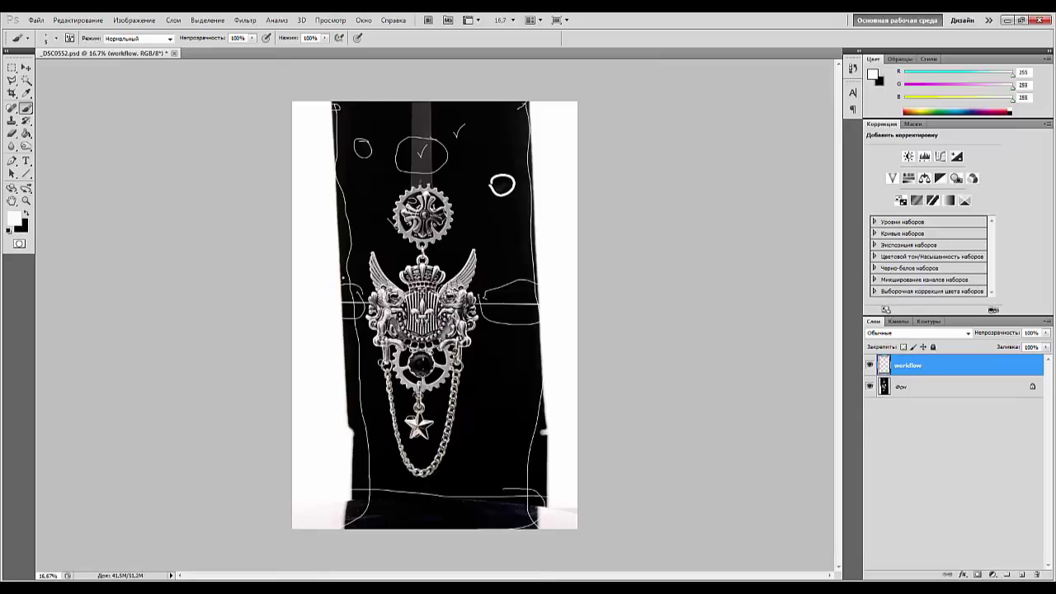
Hide the workflow layer, add a new layer beneath it, and paint the gaps between the cross and top gear black.
key("ctrl+plus")
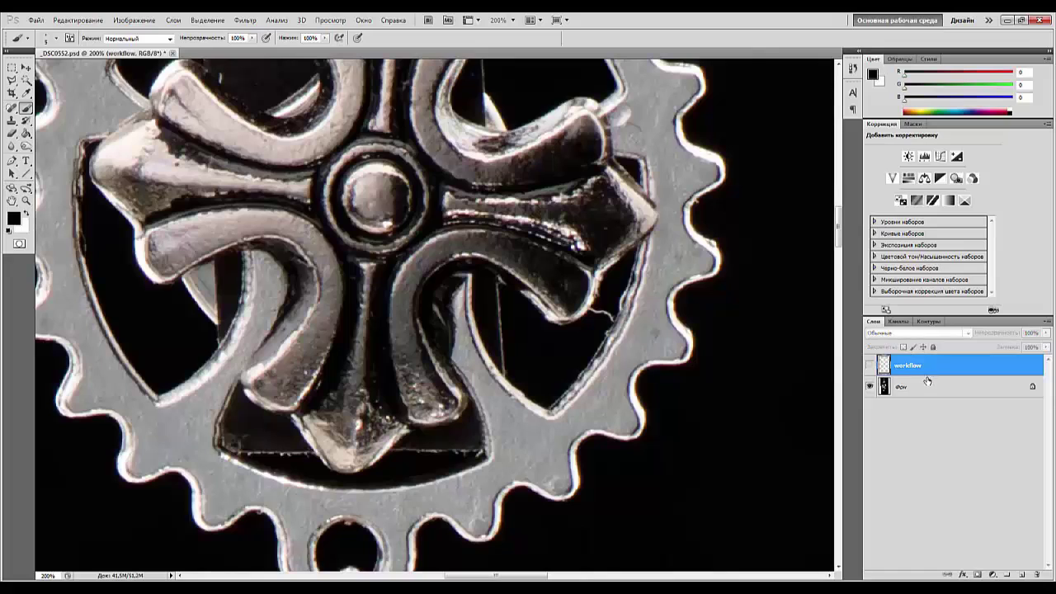
key("ctrl+shift+alt+n")
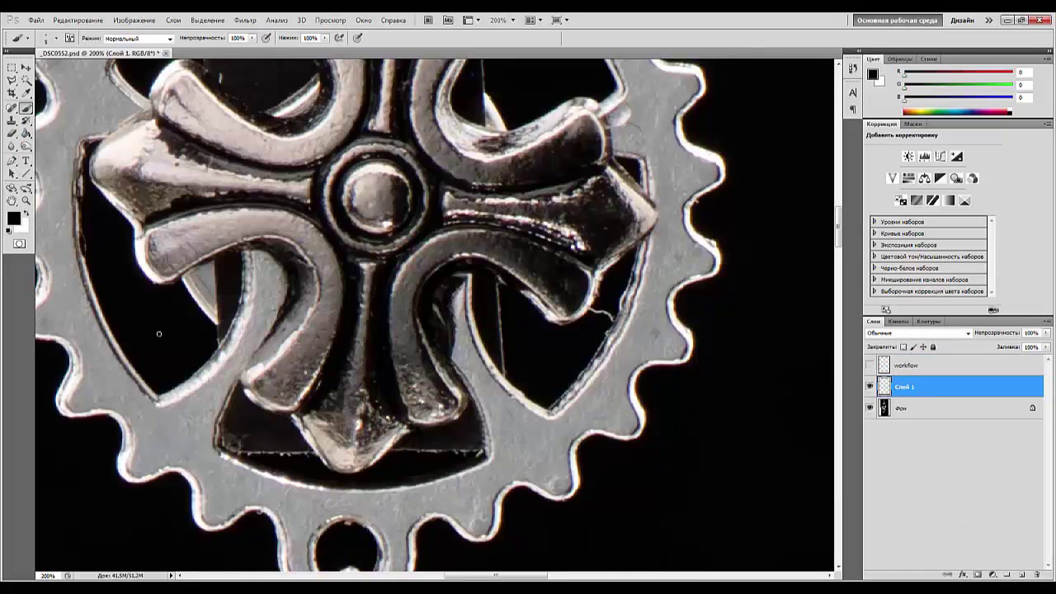
mouse_move(213, 295)
left_mouse_down()
mouse_move(187, 273)
mouse_move(185, 290)
left_mouse_up()
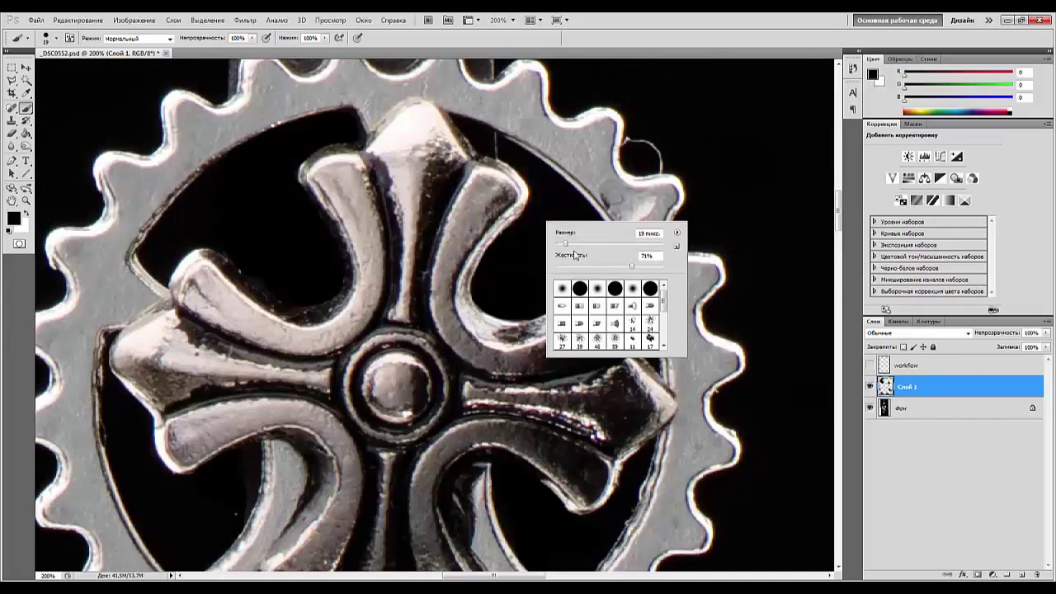
Reduce the brush size and paint a thin black outline along the top gear's teeth where they meet the strap.
left_click_drag(572, 246, 561, 244)
key("Return")
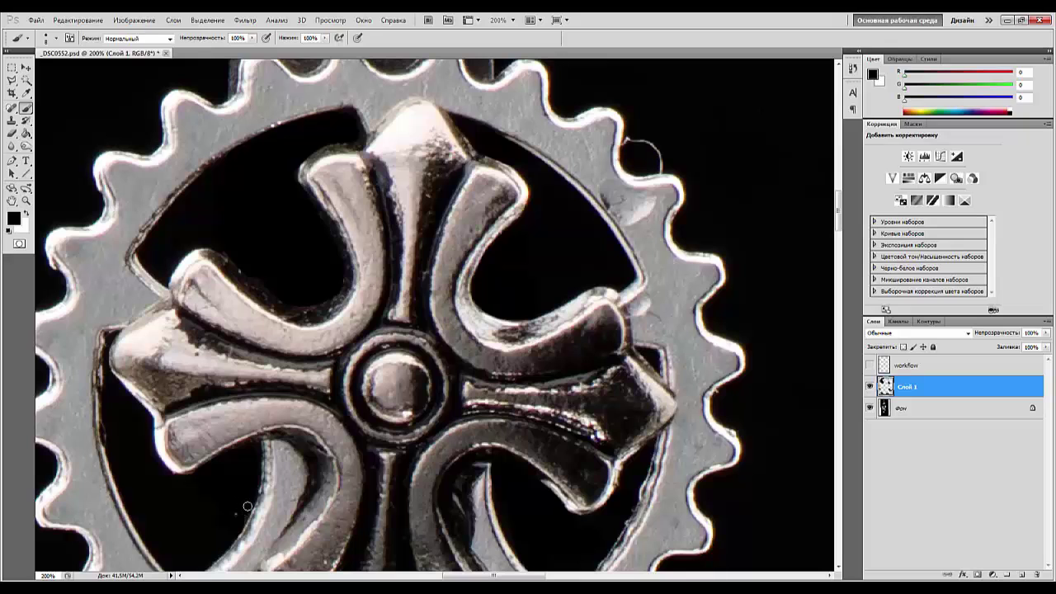
scroll(339, 460, "up", 5)
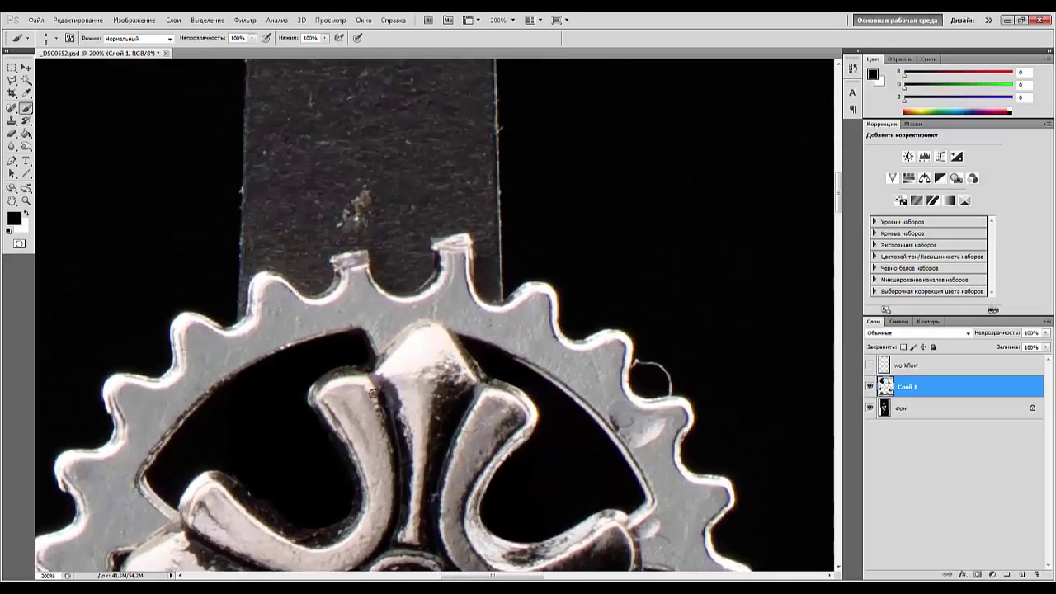
mouse_move(238, 316)
left_mouse_down()
mouse_move(267, 266)
mouse_move(318, 288)
mouse_move(330, 270)
mouse_move(425, 272)
mouse_move(441, 238)
mouse_move(462, 236)
mouse_move(472, 271)
left_mouse_up()
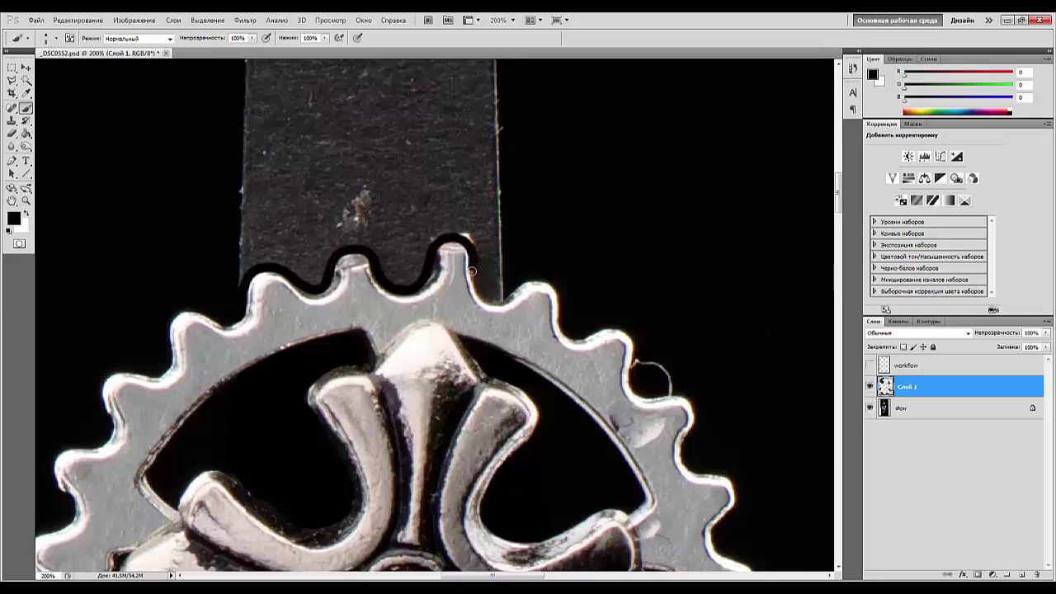
Set the brush size to about 25 px and paint out the strap remnants around the teeth and the thin loop beside the gear.
right_click(342, 219)
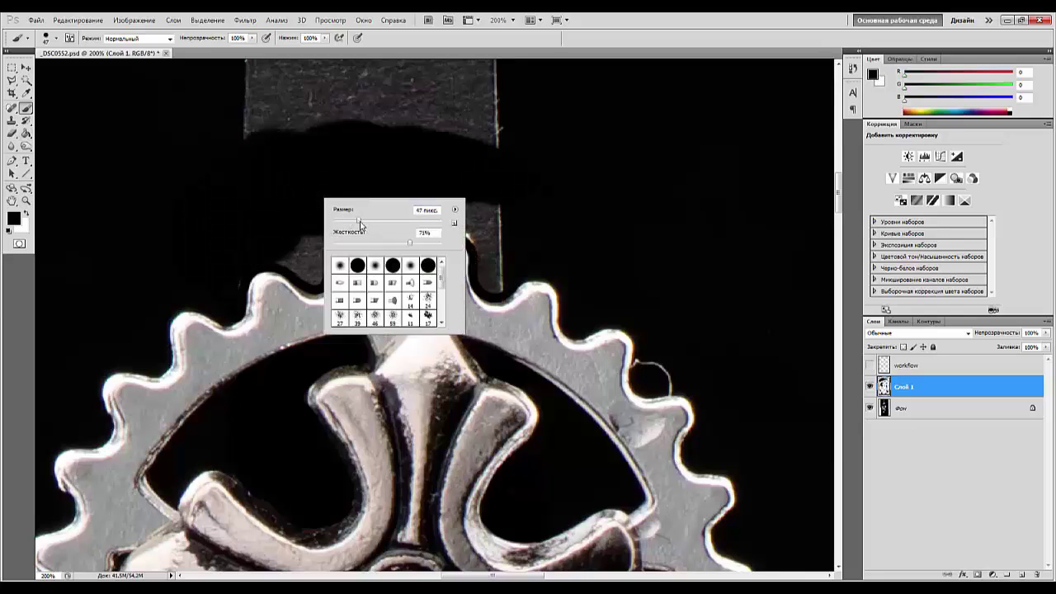
left_click_drag(360, 225, 347, 225)
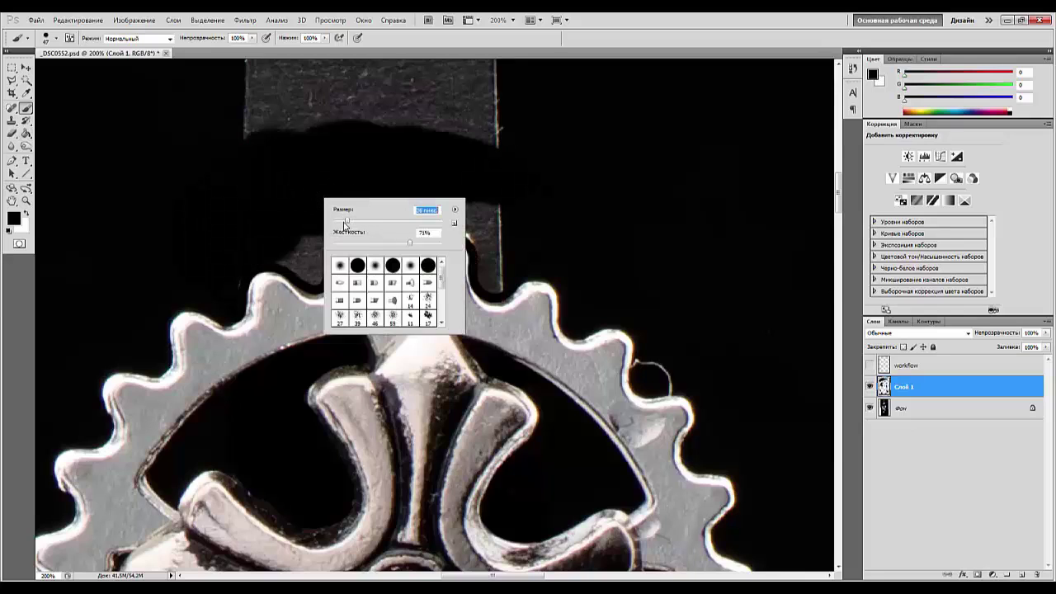
left_click(294, 252)
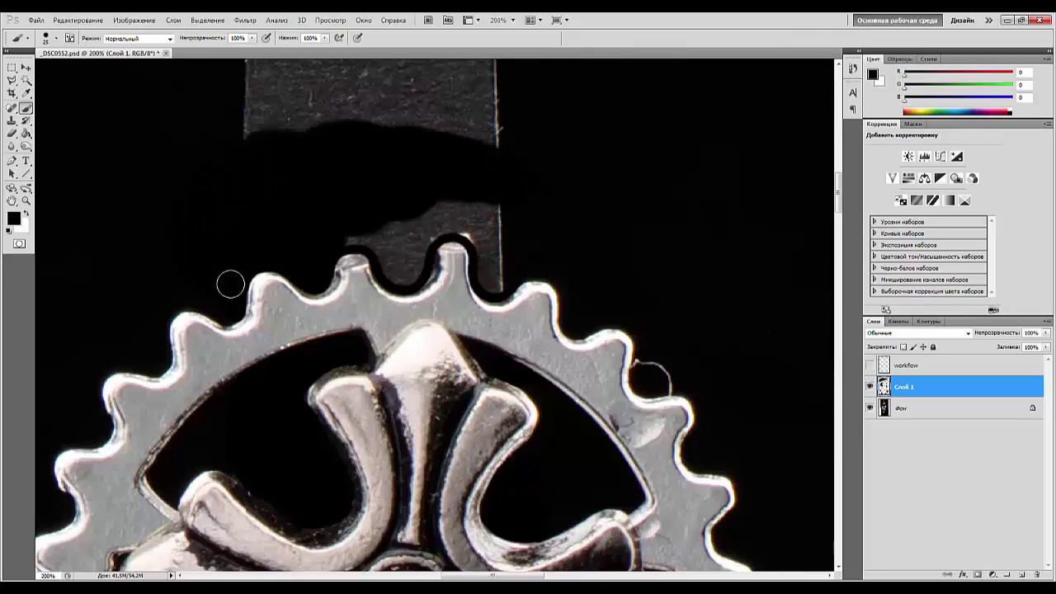
mouse_move(365, 228)
left_mouse_down()
mouse_move(390, 232)
mouse_move(386, 262)
mouse_move(411, 272)
mouse_move(397, 217)
mouse_move(429, 222)
left_mouse_up()
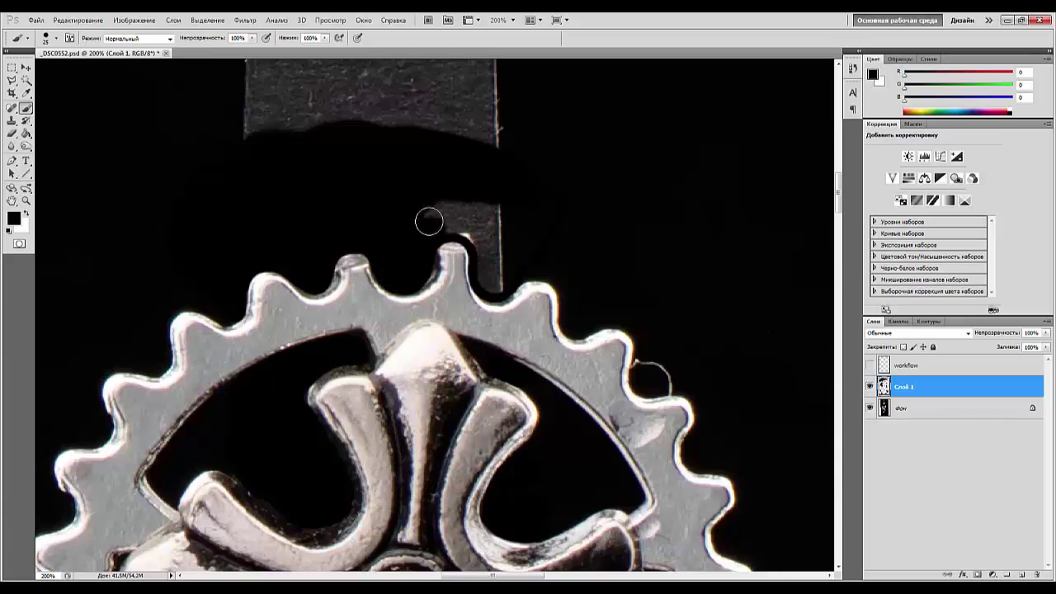
mouse_move(654, 364)
left_mouse_down()
mouse_move(644, 371)
mouse_move(652, 377)
mouse_move(679, 358)
left_mouse_up()
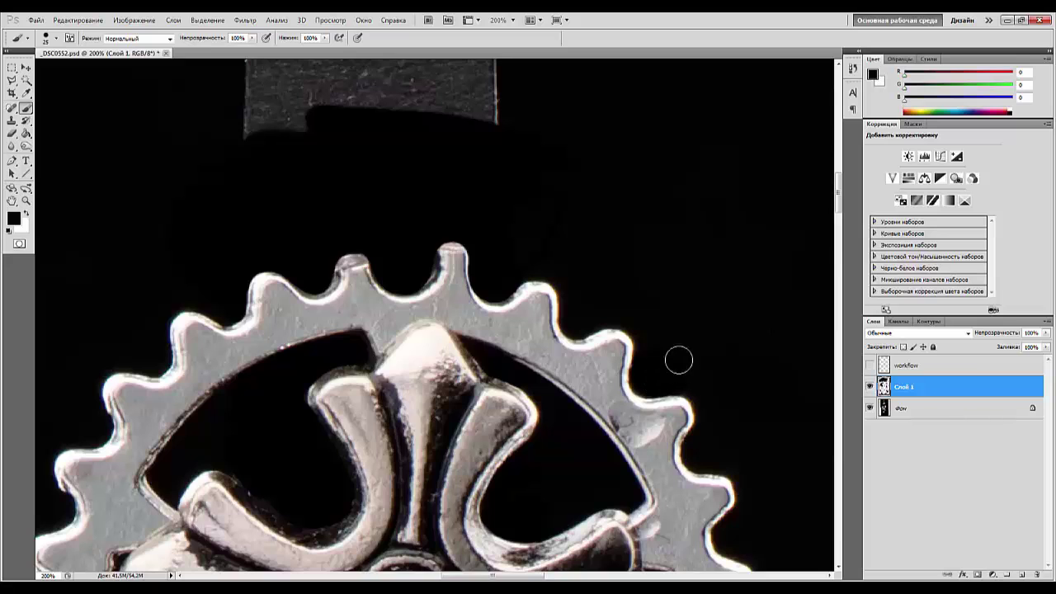
Set the brush size to 114 px and paint out the remaining strap and the smudges on the backdrop around the top gear.
key("ctrl+minus")
key("ctrl+minus")
key("ctrl+minus")
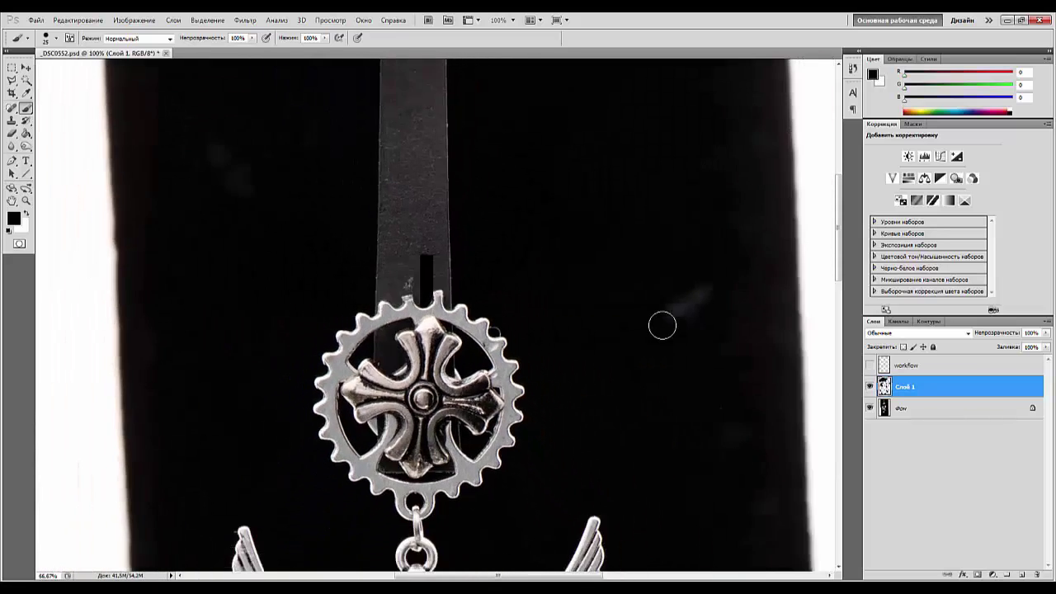
right_click(592, 275)
left_click_drag(640, 289, 684, 292)
mouse_move(437, 249)
left_mouse_down()
mouse_move(500, 257)
mouse_move(442, 255)
mouse_move(454, 241)
mouse_move(340, 215)
mouse_move(490, 205)
mouse_move(434, 169)
mouse_move(562, 168)
mouse_move(549, 135)
mouse_move(474, 89)
mouse_move(506, 77)
mouse_move(481, 68)
left_mouse_up()
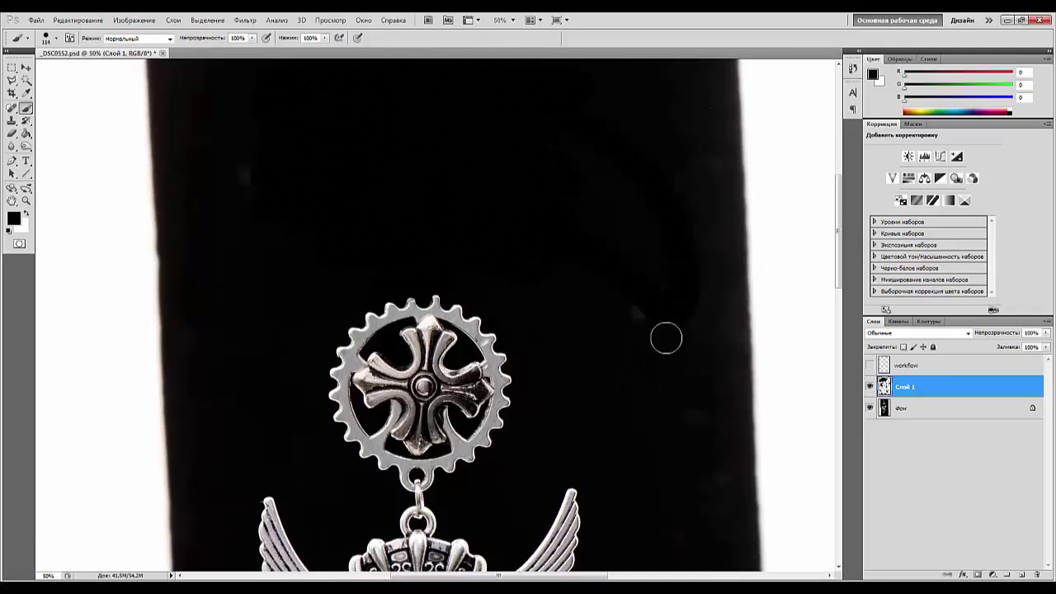
mouse_move(659, 202)
left_mouse_down()
mouse_move(703, 103)
mouse_move(280, 146)
mouse_move(277, 240)
mouse_move(213, 361)
mouse_move(187, 249)
mouse_move(227, 427)
left_mouse_up()
Paint over the horizontal wire in black on both sides of the lion crest, up to its outer edges.
left_click_drag(462, 529, 294, 206)
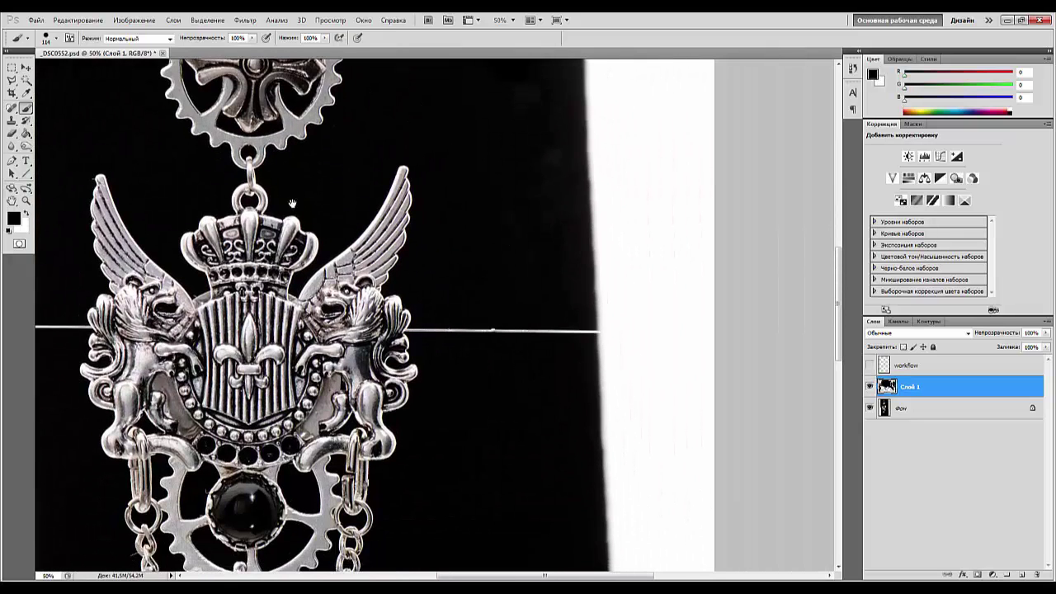
left_click_drag(617, 333, 436, 328)
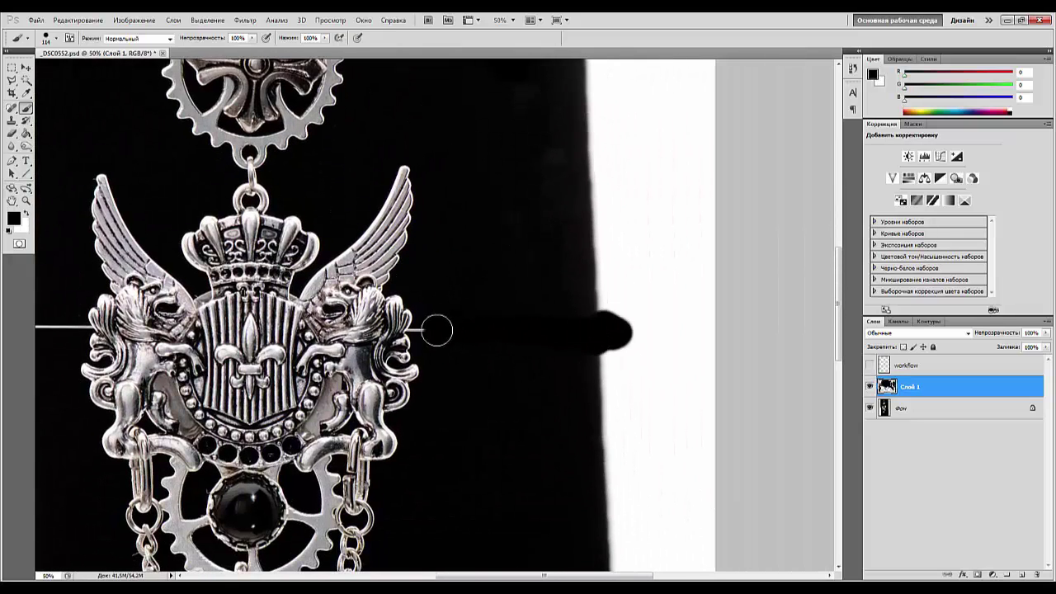
left_click_drag(68, 319, 33, 319)
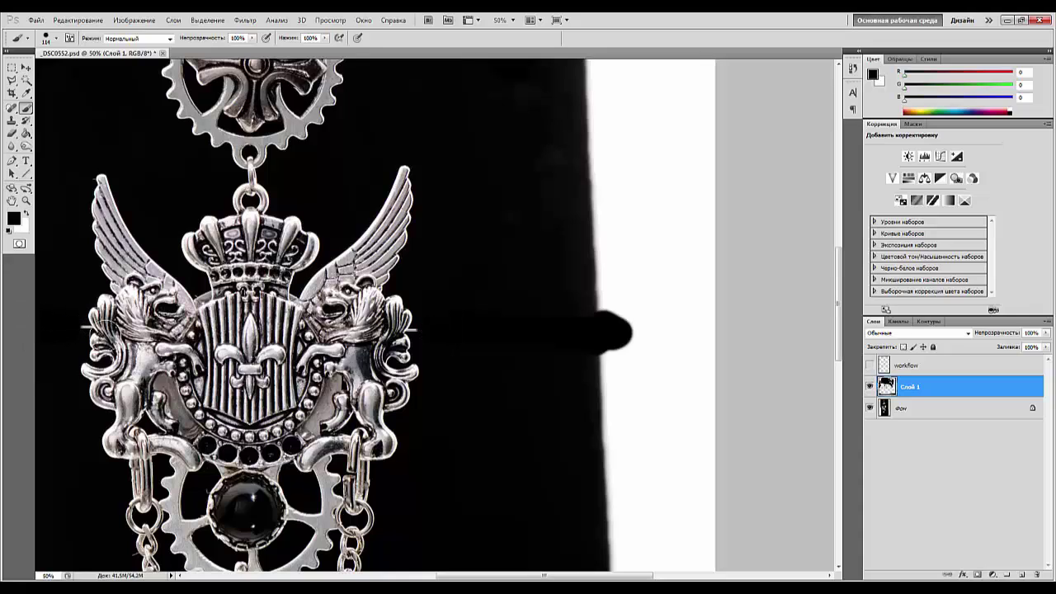
Set the brush size to 31 px and paint out the wire stubs beside the manes of both lions.
key("ctrl+plus")
key("ctrl+plus")
key("ctrl+plus")
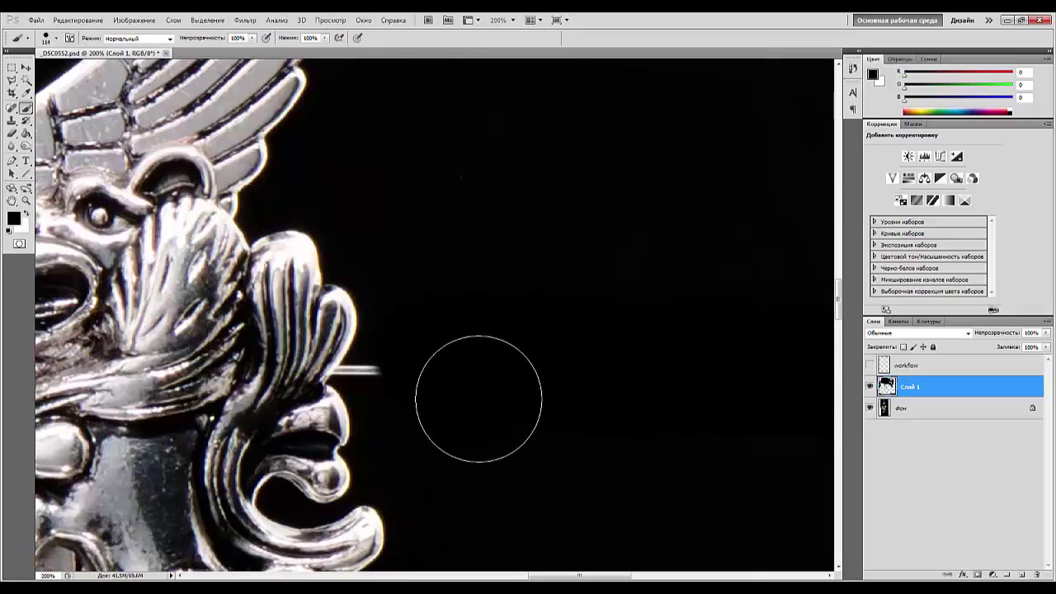
right_click(481, 398)
left_click_drag(549, 422, 507, 423)
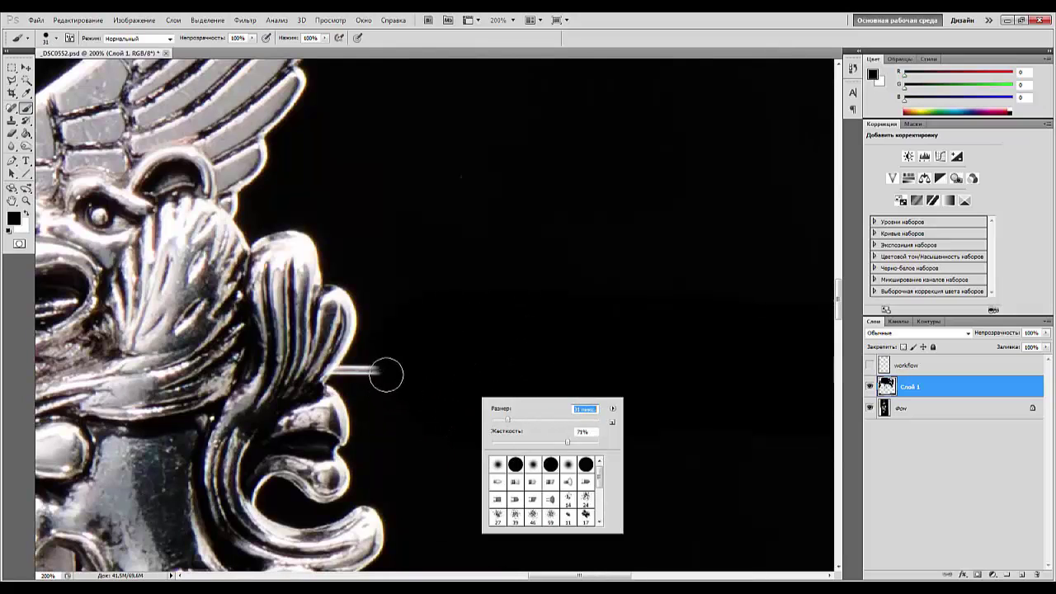
left_click_drag(388, 372, 349, 377)
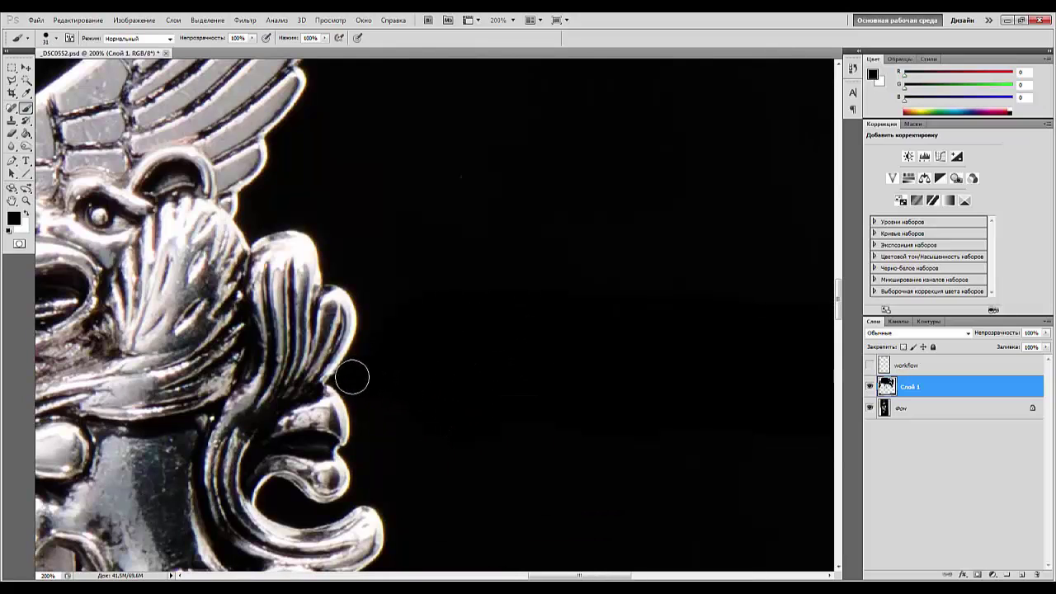
left_click_drag(226, 438, 788, 393)
left_click_drag(213, 422, 765, 381)
mouse_move(165, 288)
left_mouse_down()
mouse_move(179, 278)
mouse_move(202, 295)
left_mouse_up()
Darken the black backdrop around the pendant on the background layer using the Burn tool with a large brush, Shadows range and 50% exposure.
key("ctrl+minus")
key("ctrl+minus")
key("ctrl+minus")
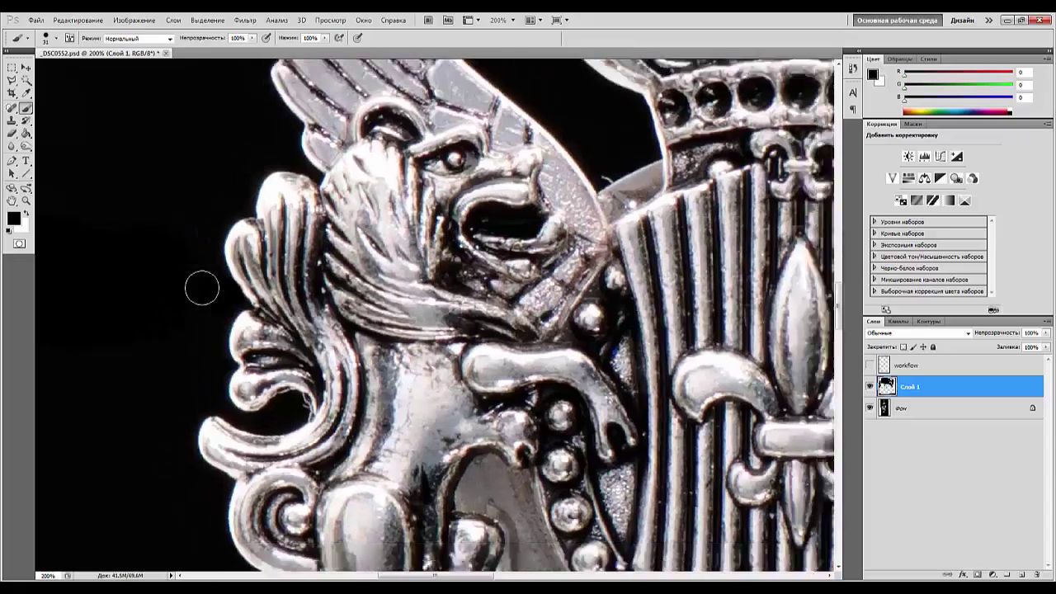
key("ctrl+minus")
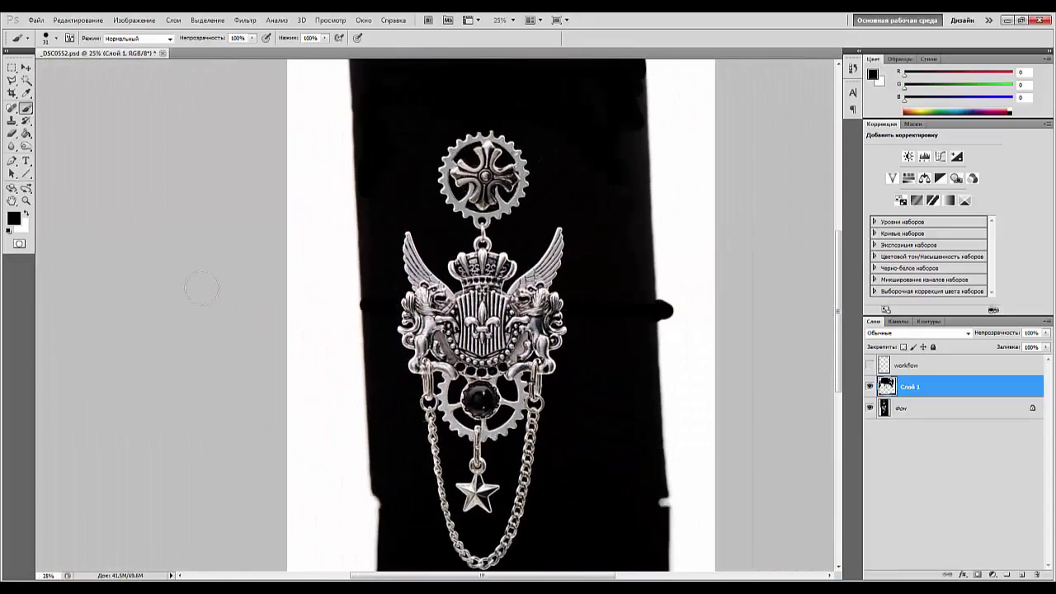
key("ctrl+minus")
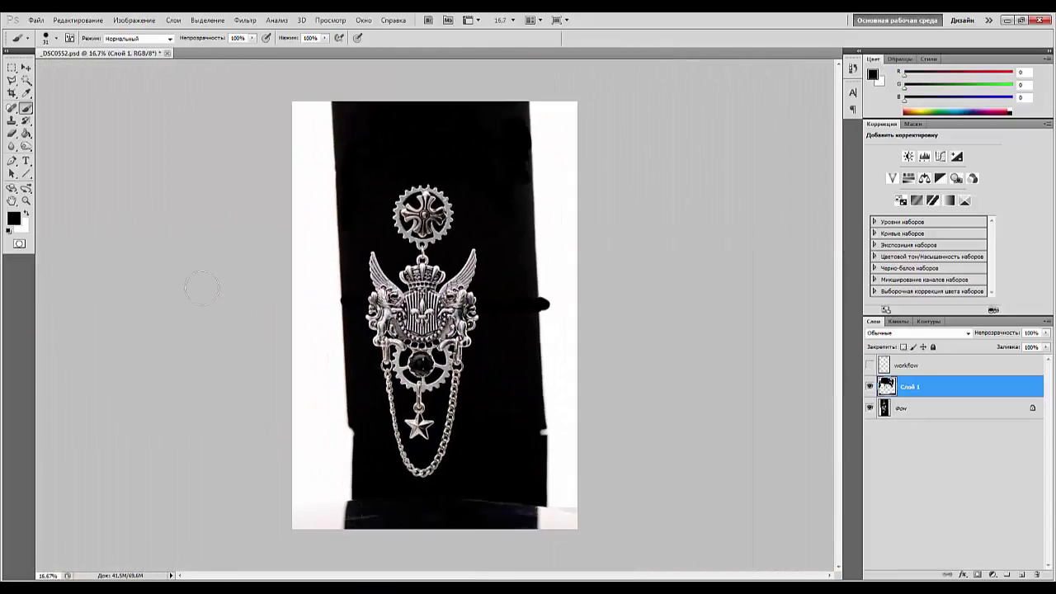
key("ctrl+plus")
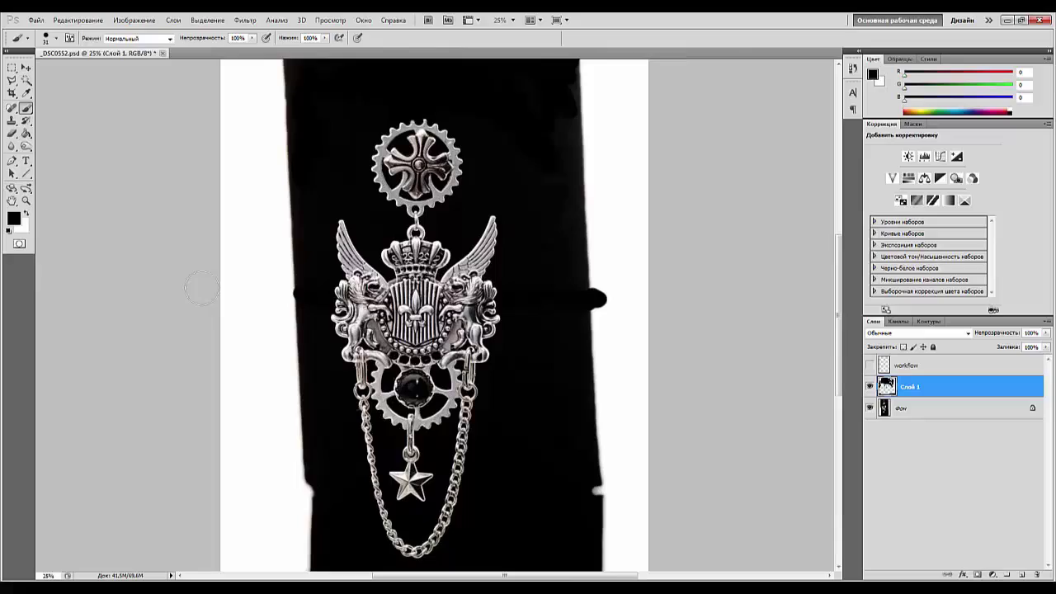
left_click(26, 147)
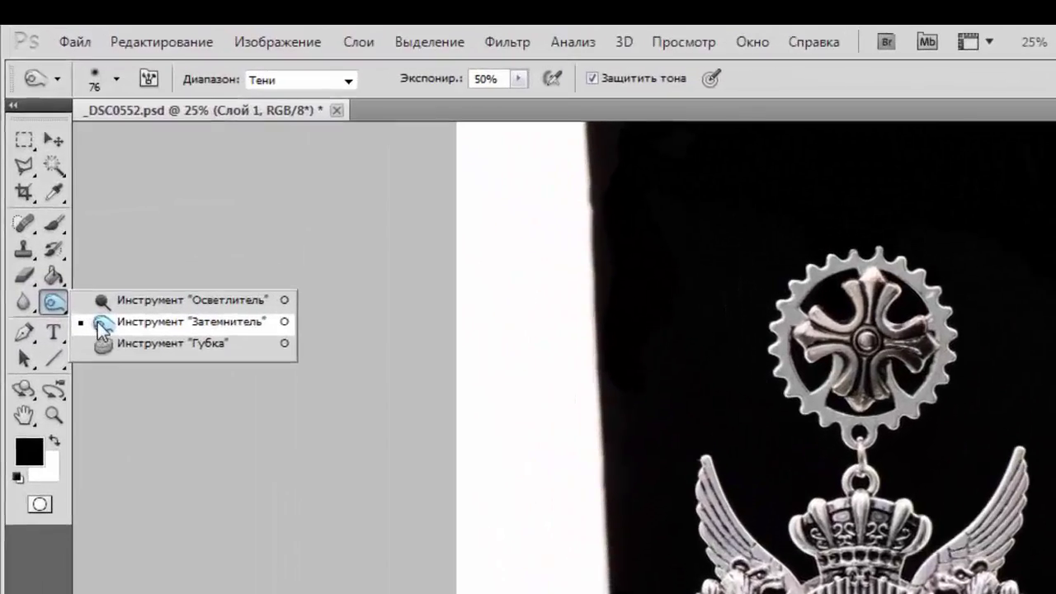
left_click(101, 326)
right_click(547, 387)
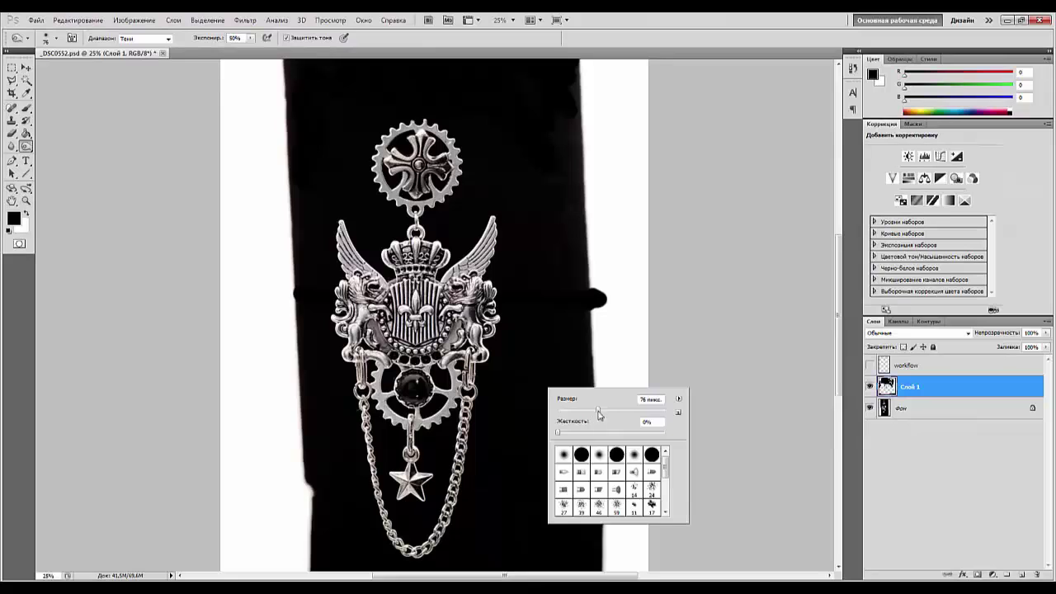
left_click(598, 410)
left_click(529, 367)
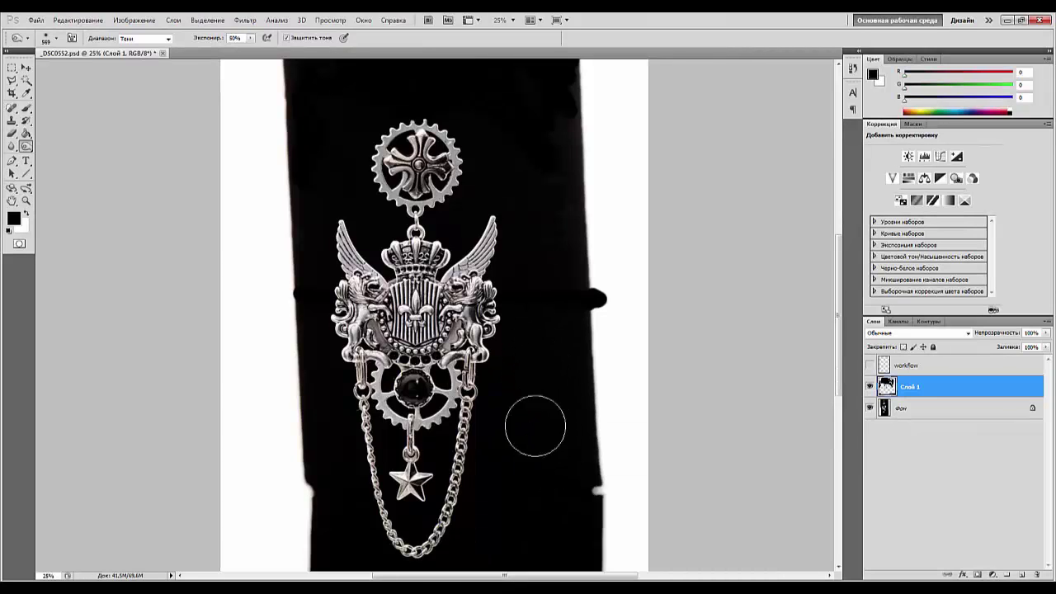
left_click(911, 410)
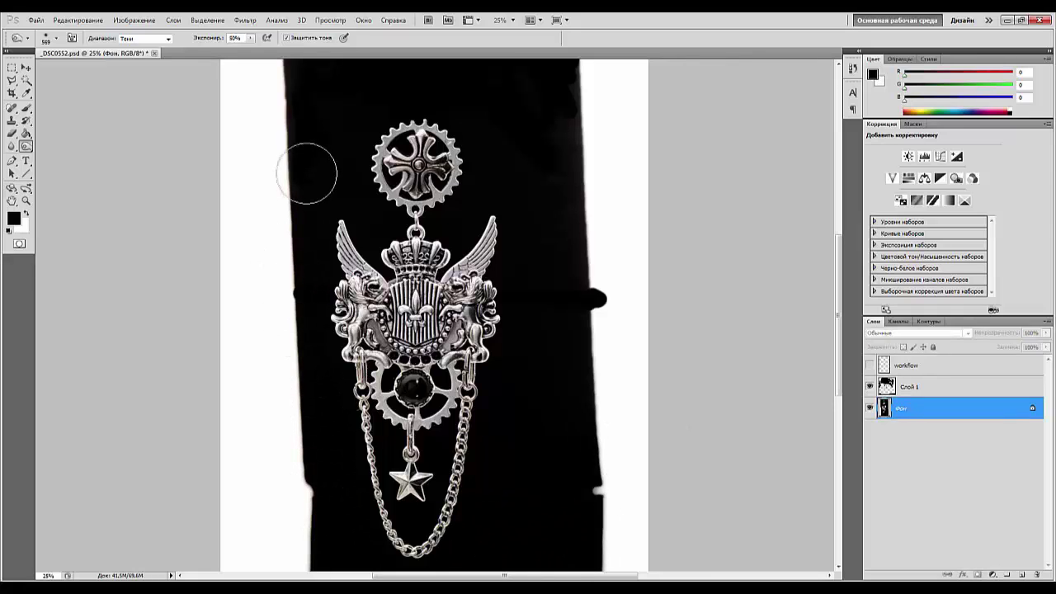
mouse_move(307, 173)
left_mouse_down()
mouse_move(372, 220)
mouse_move(312, 108)
mouse_move(401, 98)
mouse_move(562, 130)
mouse_move(504, 212)
left_mouse_up()
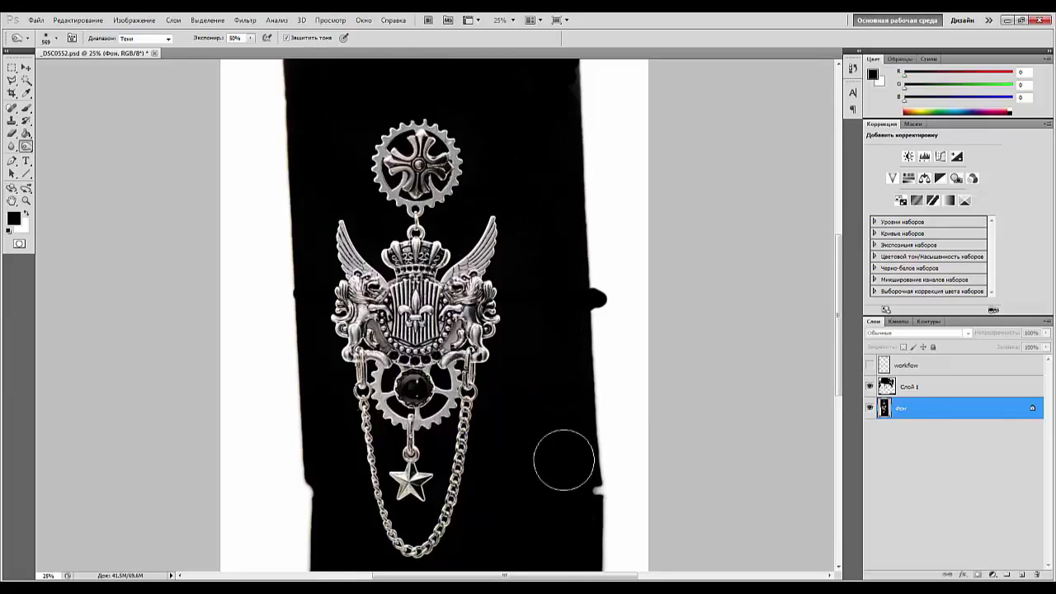
Merge the black retouching layer down into the background layer.
key("ctrl+minus")
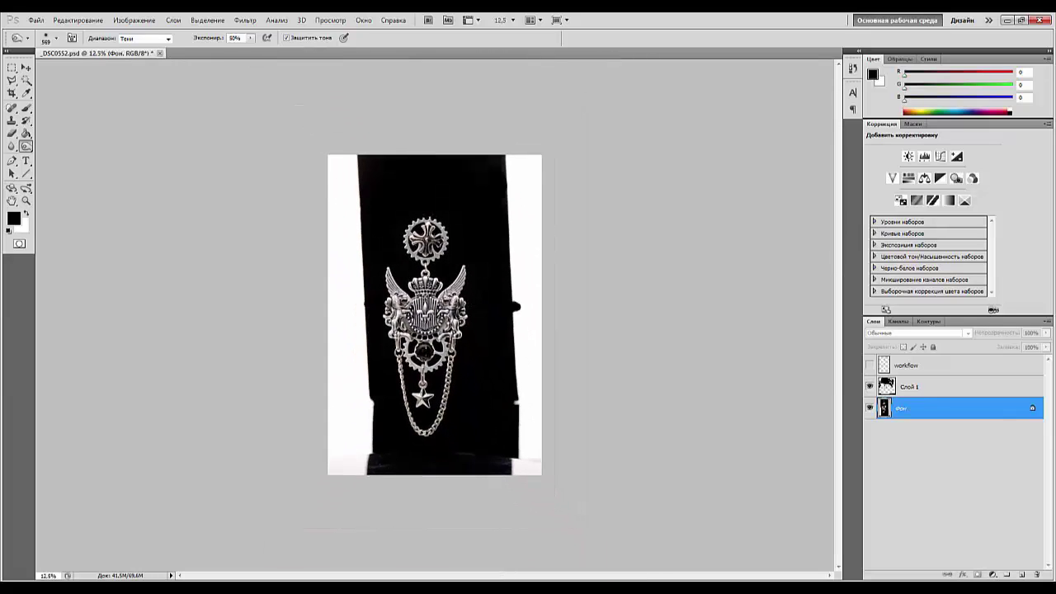
left_click(945, 388)
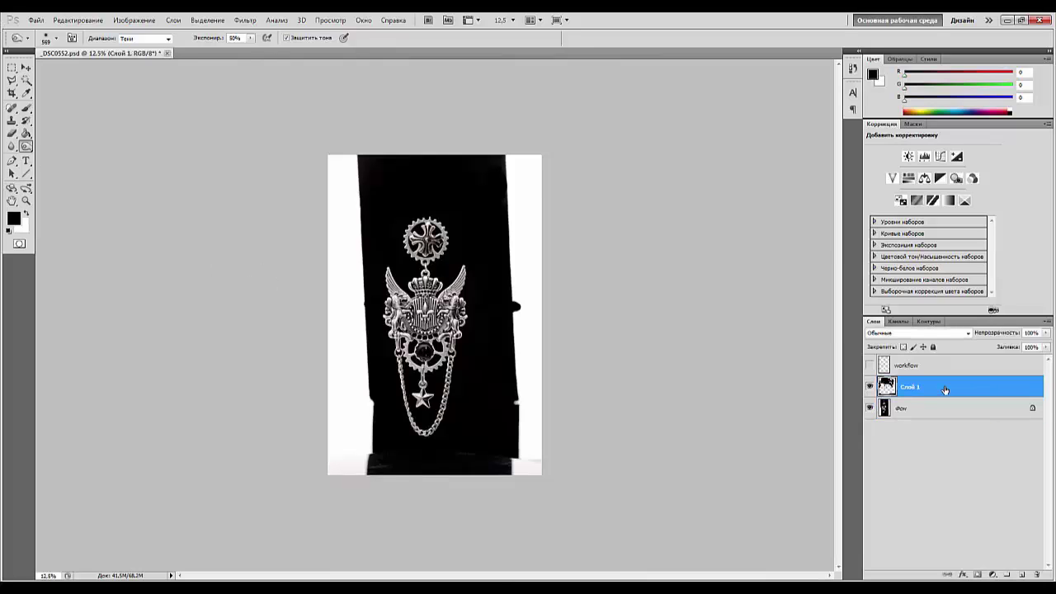
key("ctrl+e")
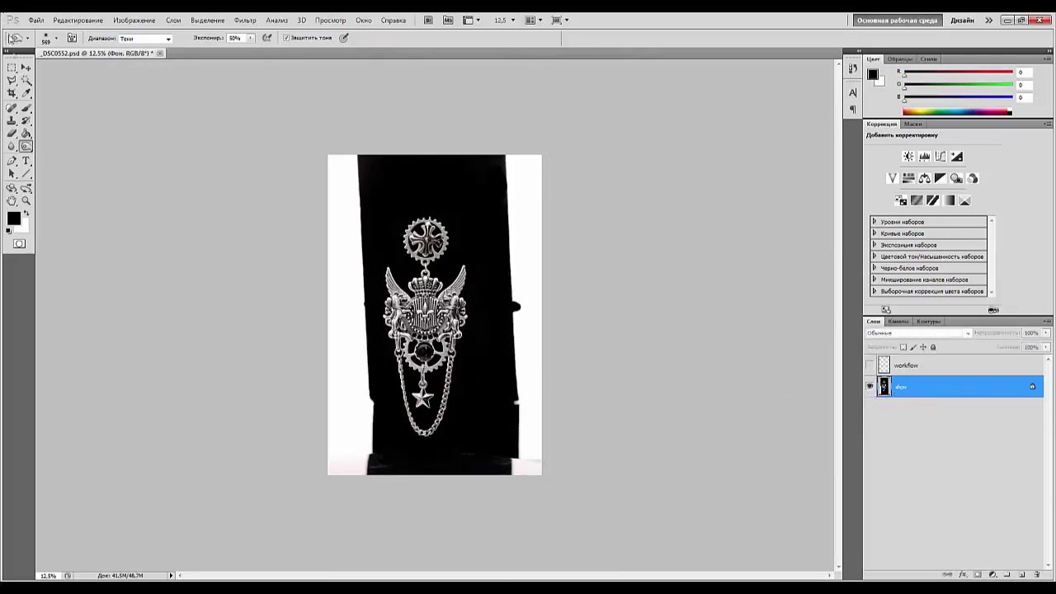
Set the rectangular marquee style to Normal and select a narrow full-height strip just inside the backdrop's right edge.
left_click(13, 69)
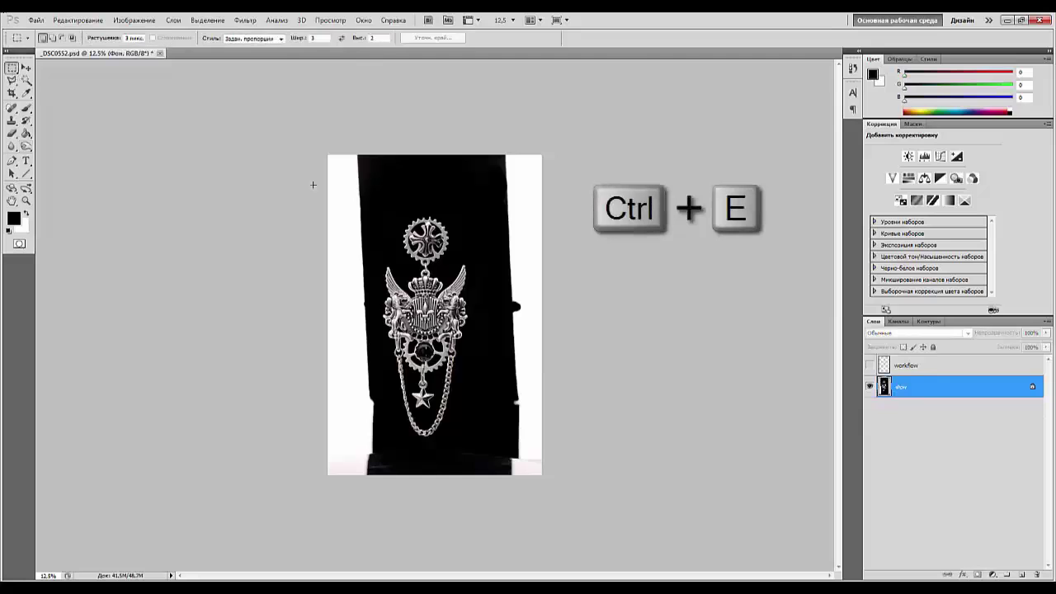
left_click_drag(481, 154, 542, 195)
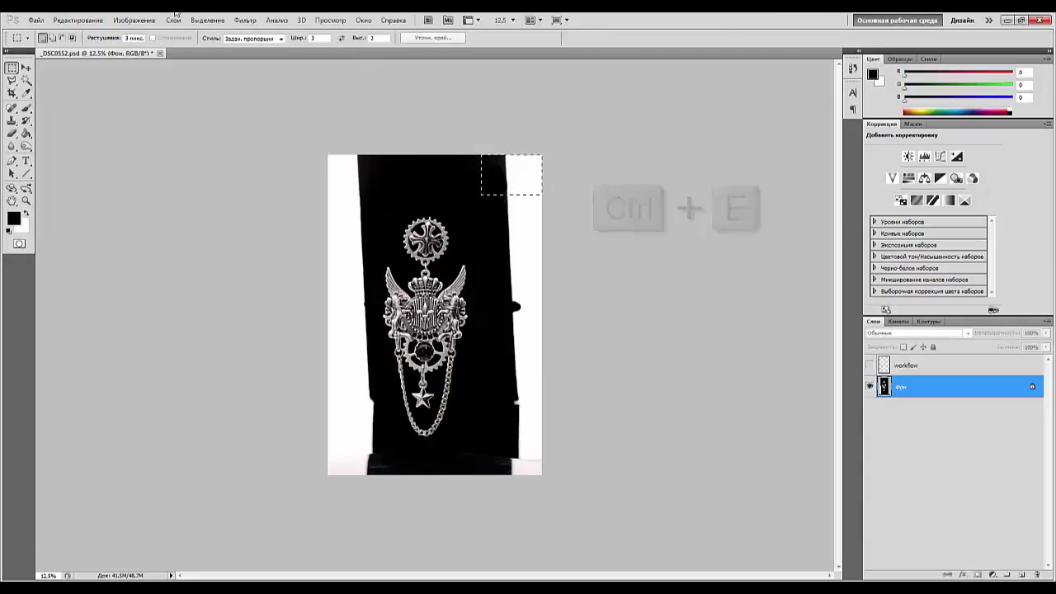
left_click(271, 38)
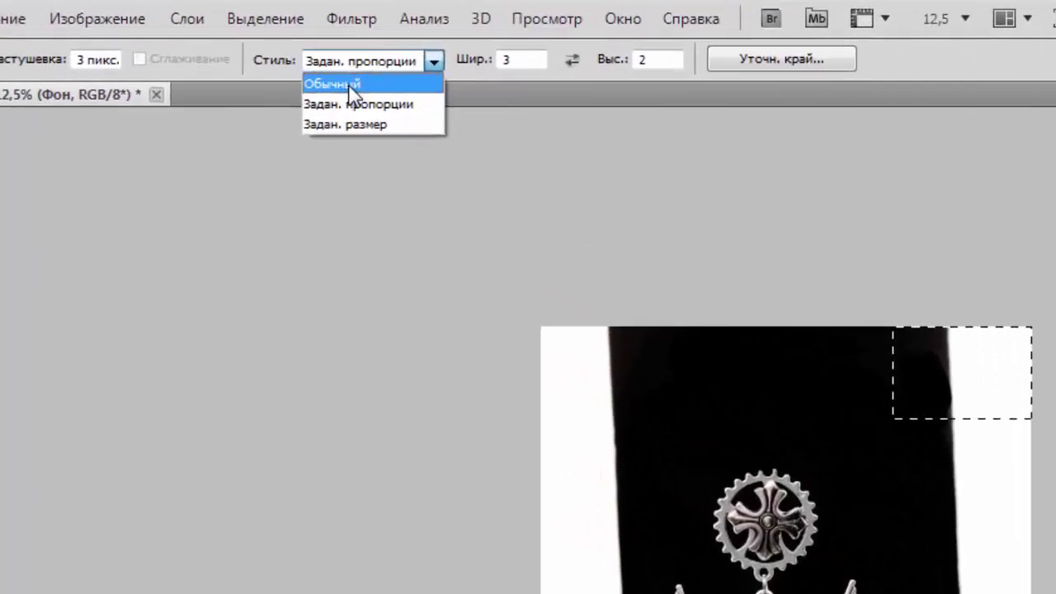
left_click(351, 84)
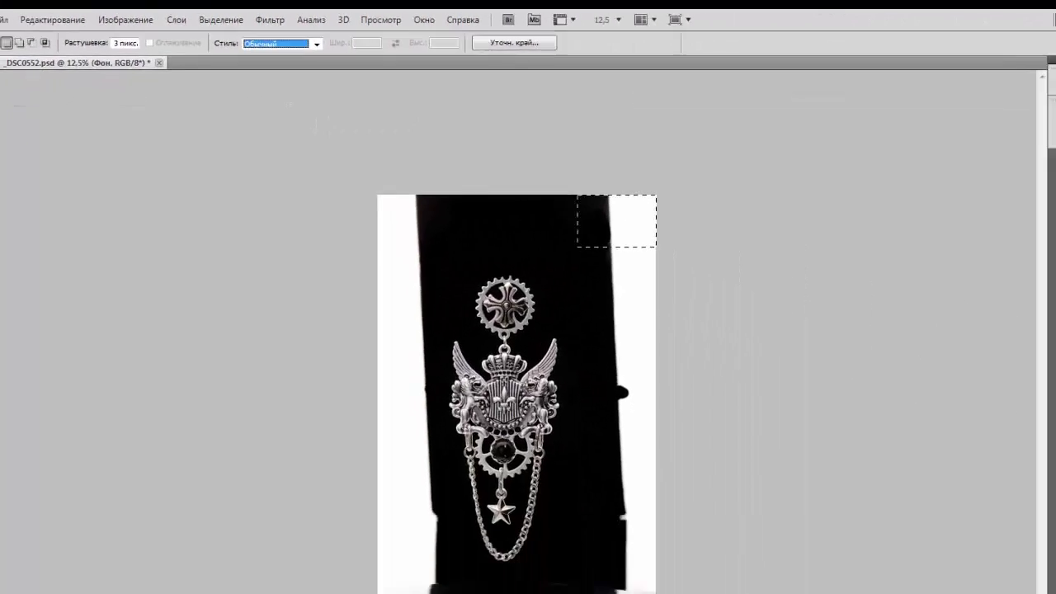
right_click(13, 67)
left_click(64, 69)
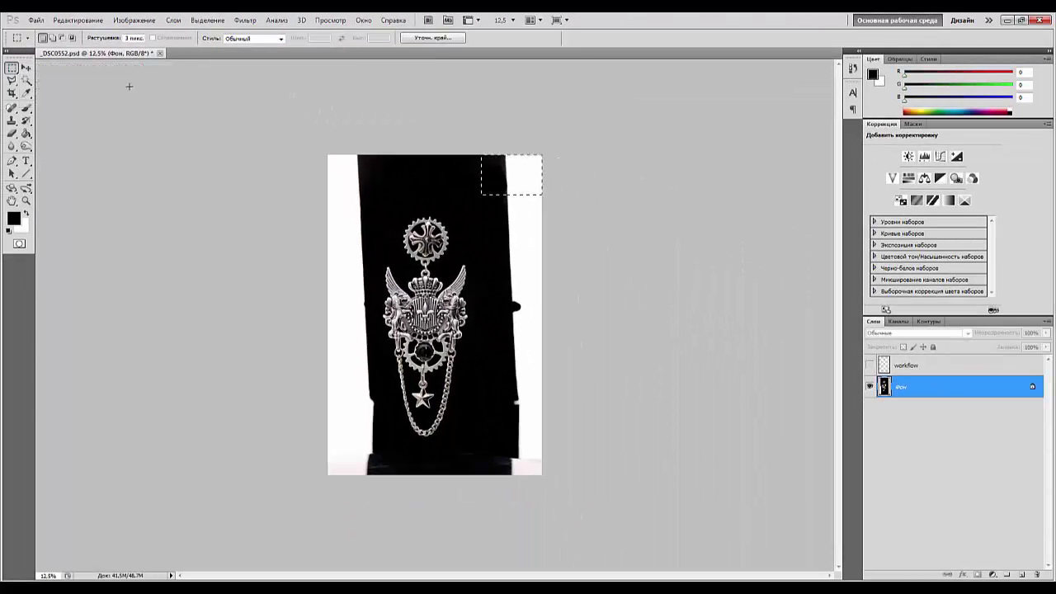
left_click(489, 150)
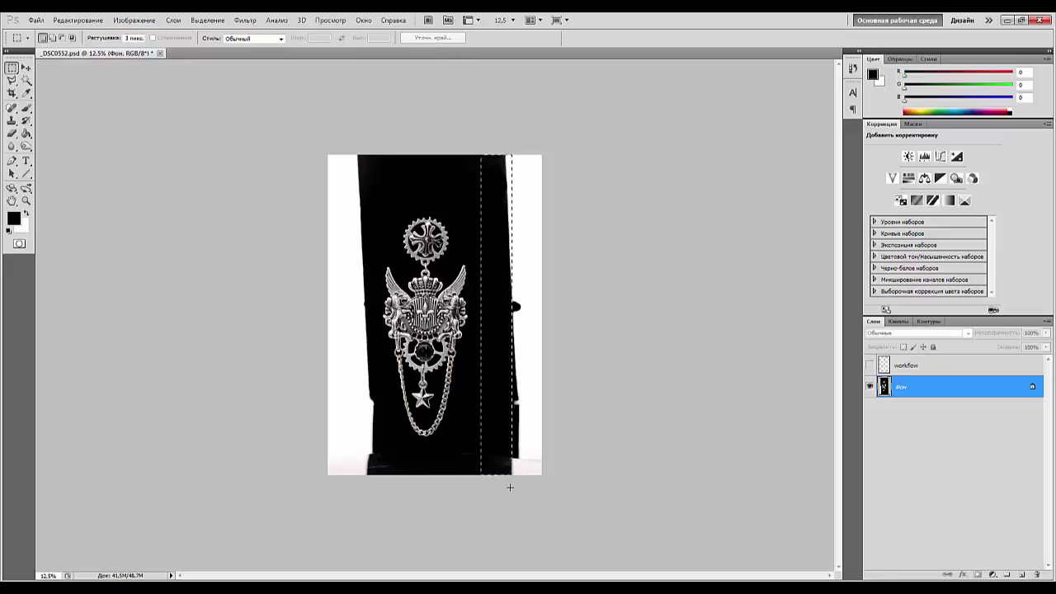
left_click_drag(504, 488, 504, 490)
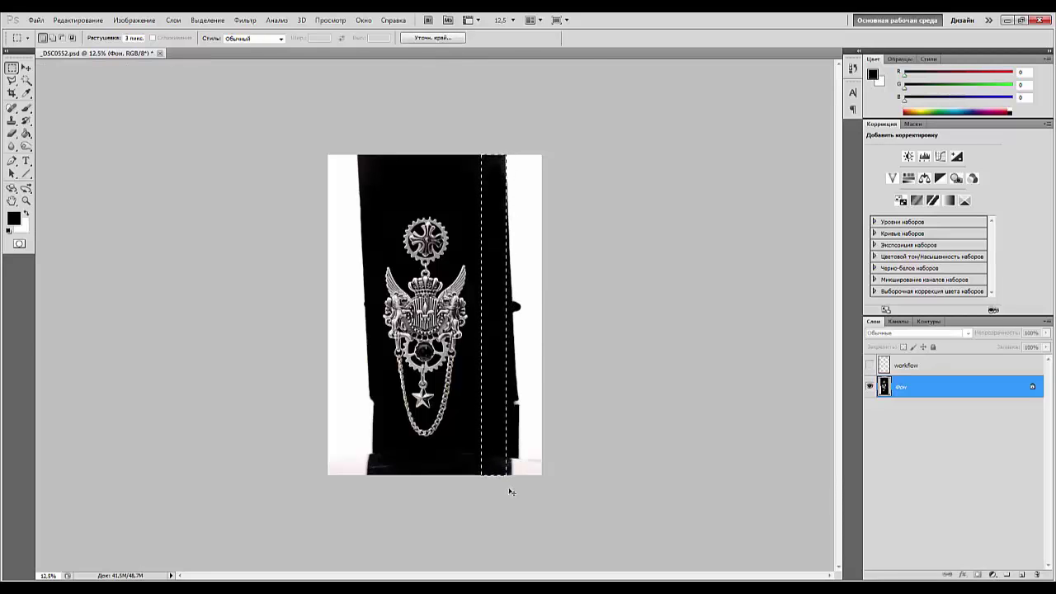
Stretch the selected strip sideways over the white right margin, cover the leftover white seam with a black patch, and deselect.
key("ctrl+t")
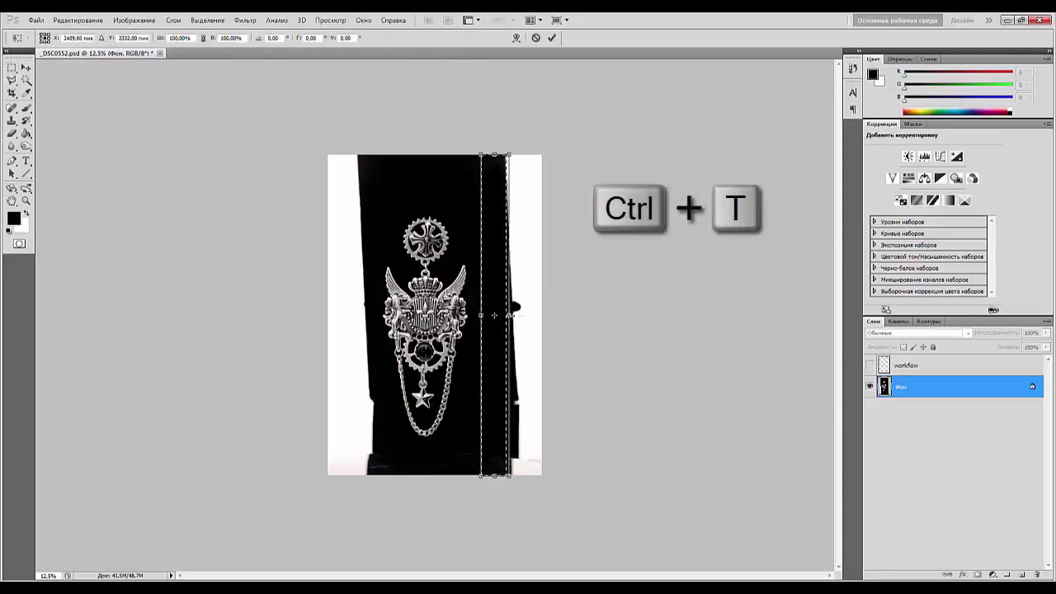
left_click_drag(509, 314, 566, 314)
key("Return")
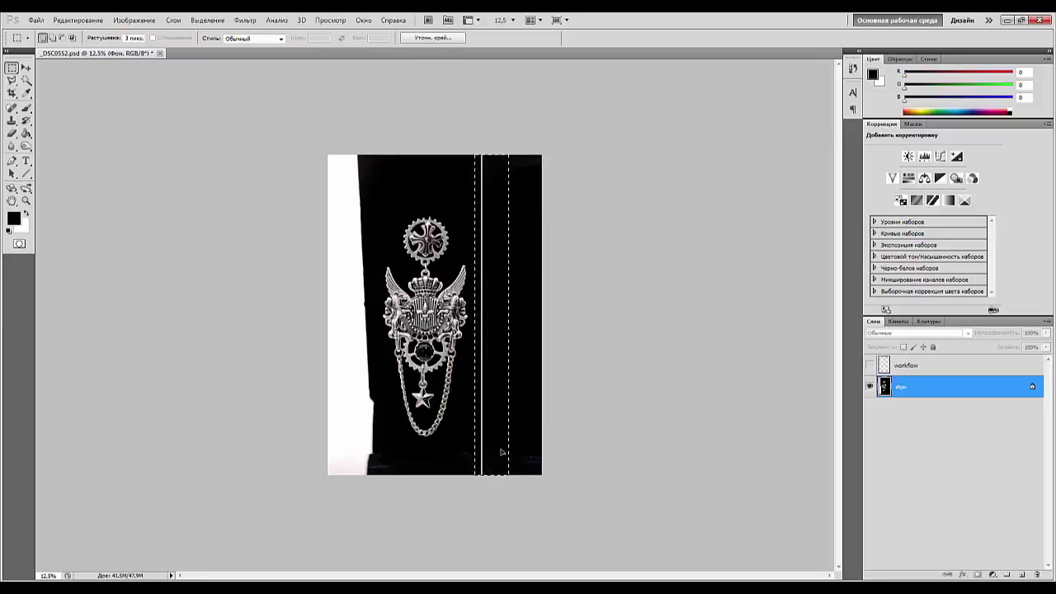
left_click_drag(500, 453, 511, 452)
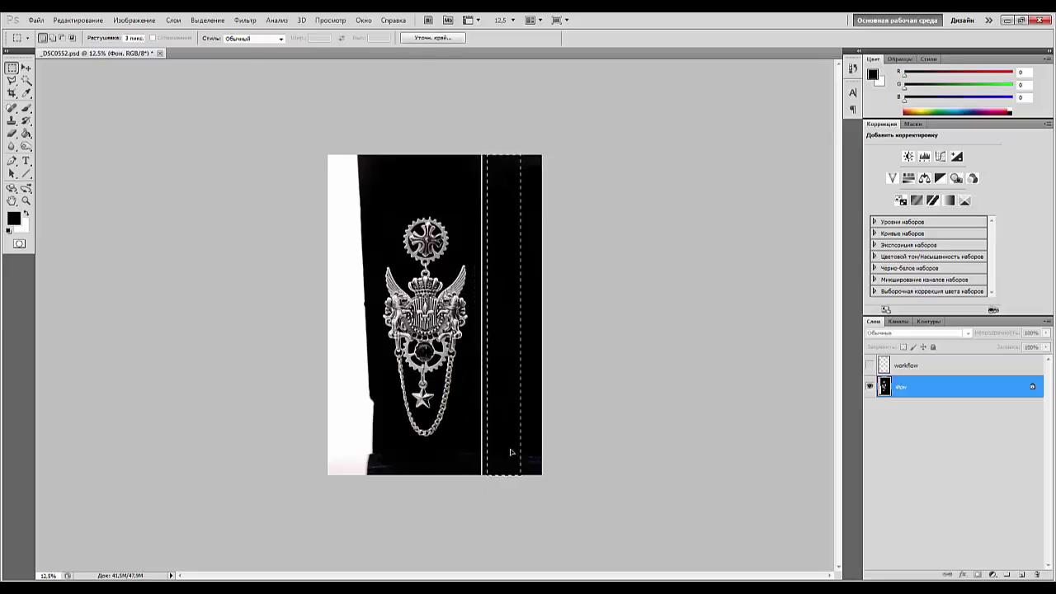
left_click(525, 382)
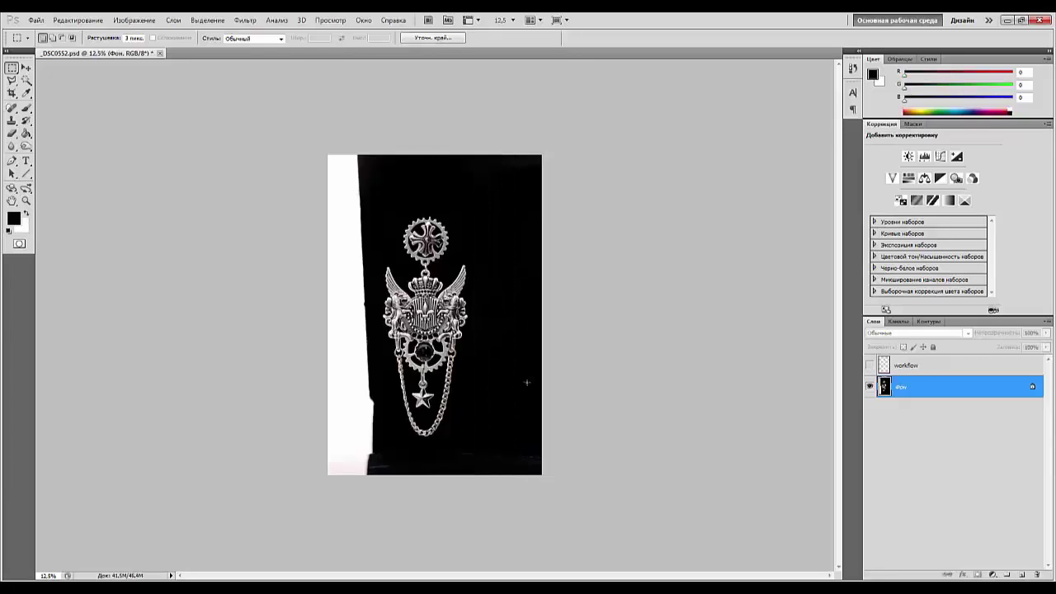
Select the full-height black strip on the photo's right side, copy it over the white left margin, and deselect.
left_click_drag(481, 148, 569, 479)
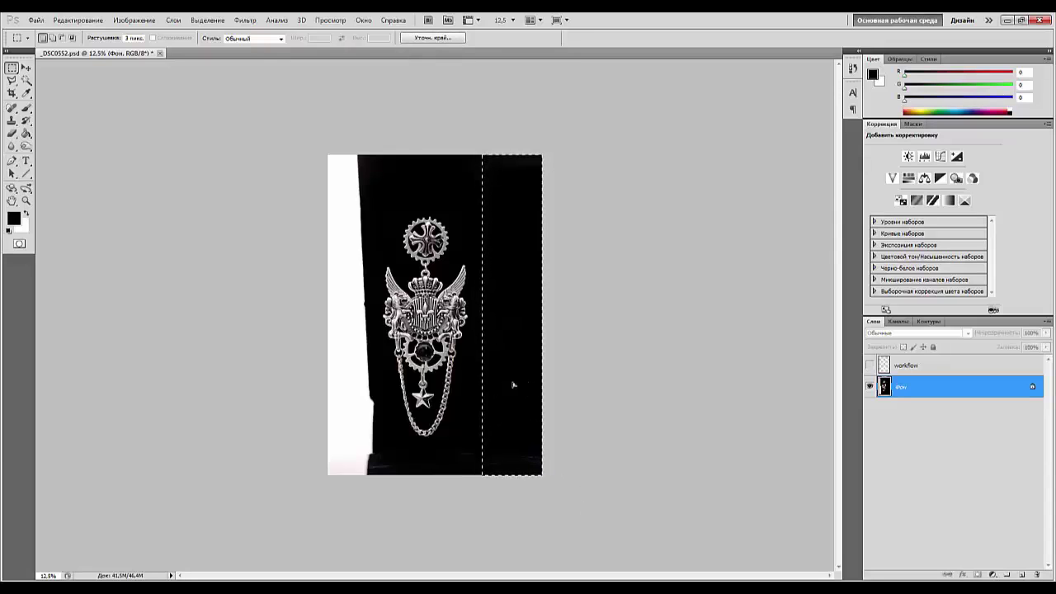
left_click_drag(501, 384, 363, 383)
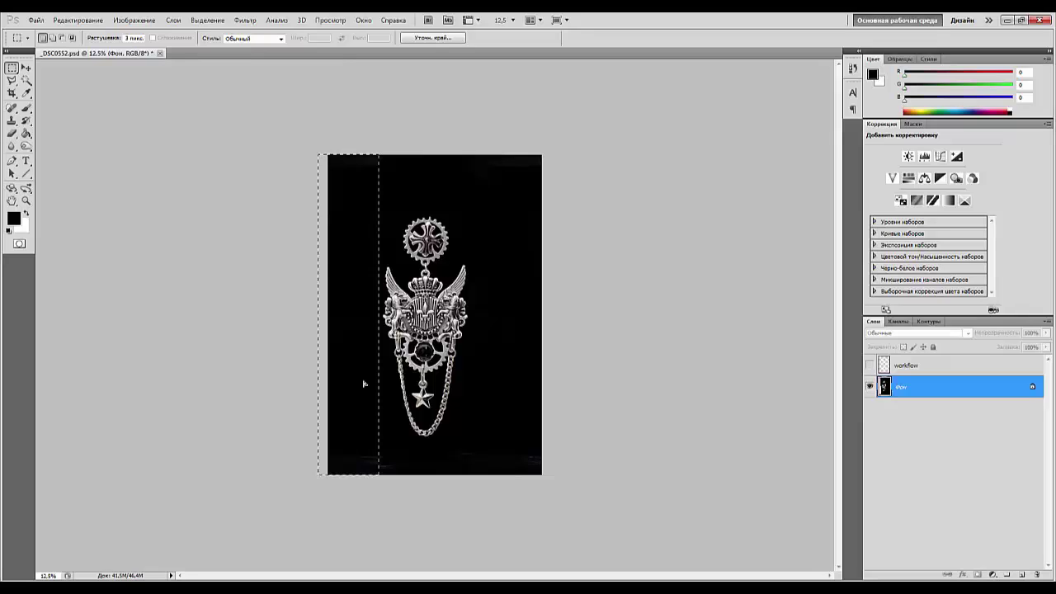
left_click_drag(363, 383, 362, 382)
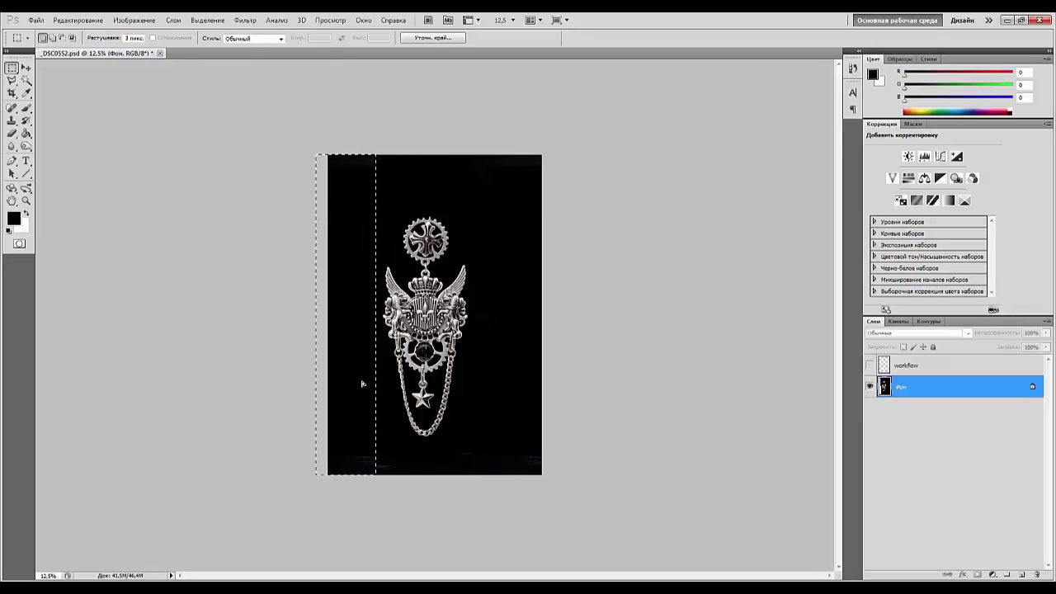
key("ctrl+d")
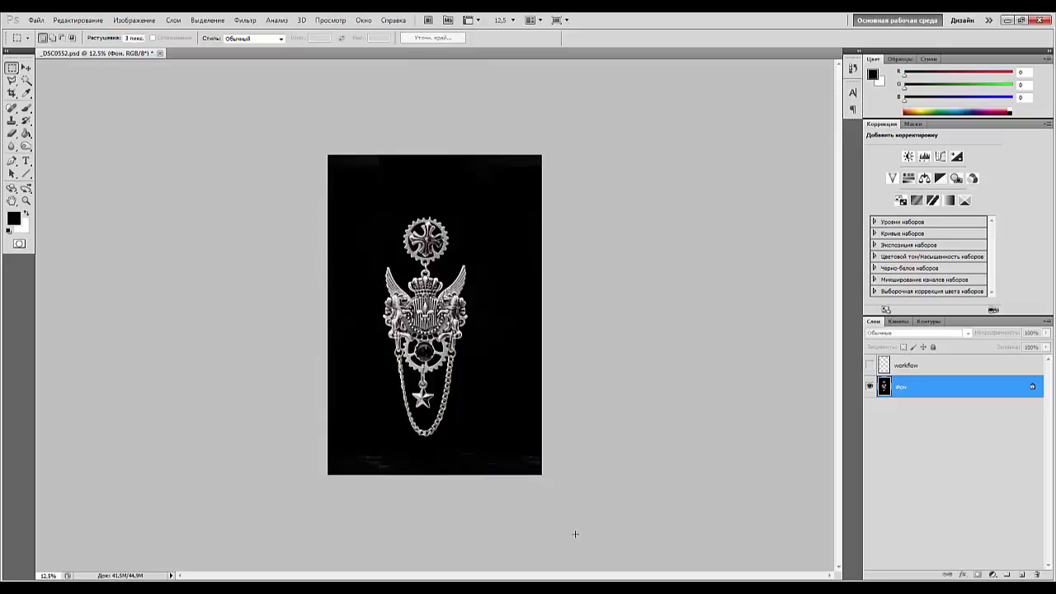
Select the full-width flawed band along the photo's lower edge, cover it with solid black, and deselect.
key("ctrl+plus")
left_click_drag(445, 492, 464, 266)
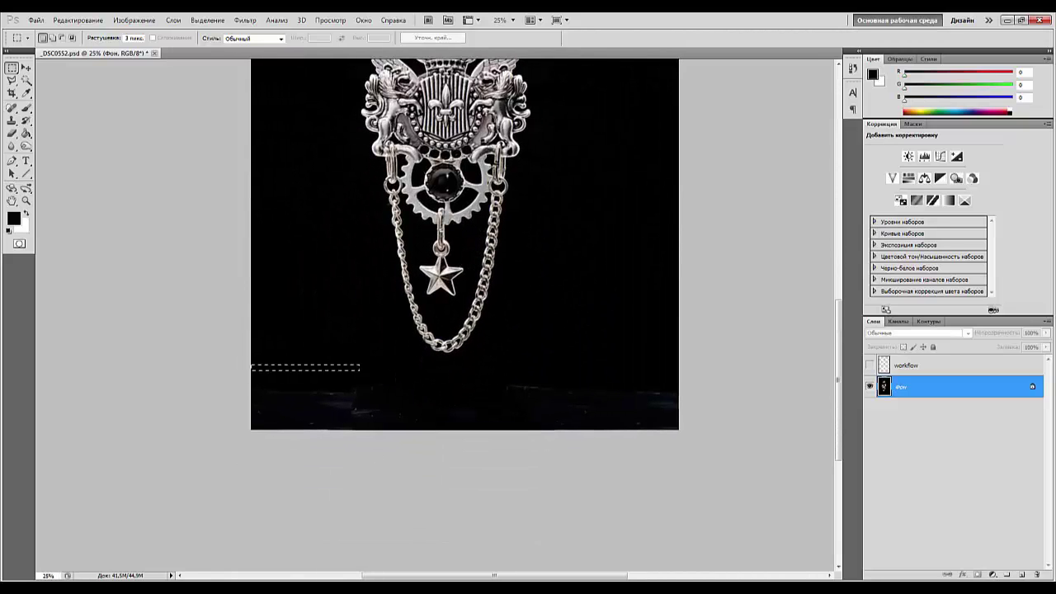
left_click_drag(360, 370, 715, 445)
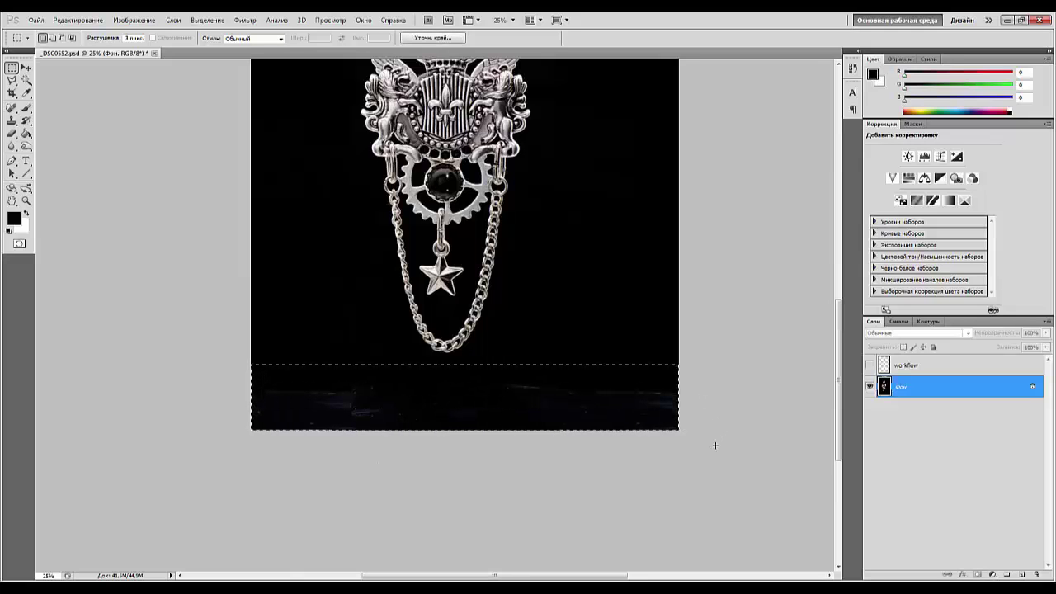
key("ctrl+d")
key("ctrl+minus")
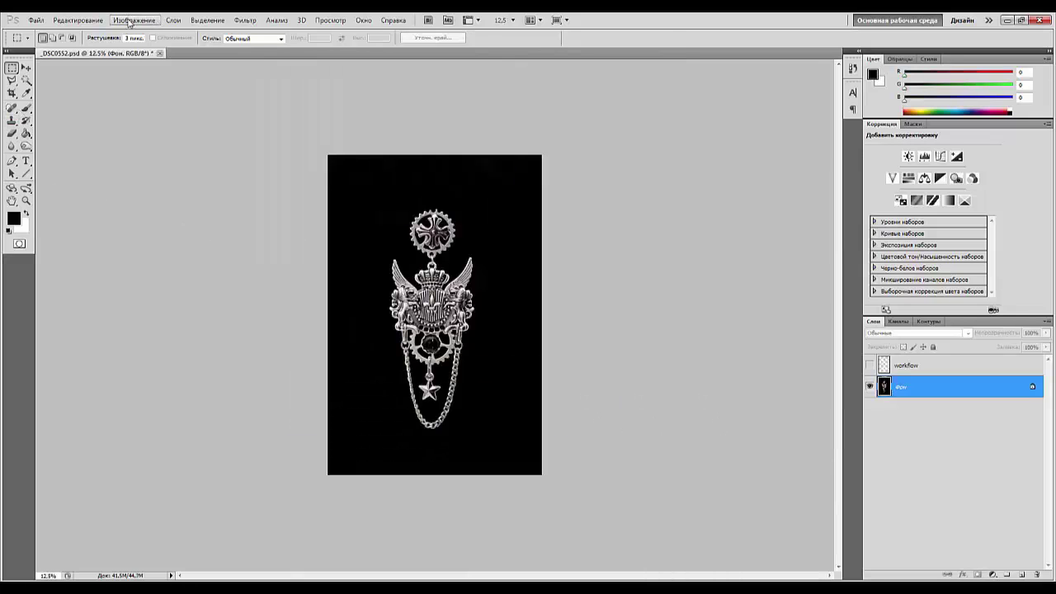
Enlarge the canvas width to 59 cm with a black canvas extension colour, keeping the centre anchor.
left_click(130, 20)
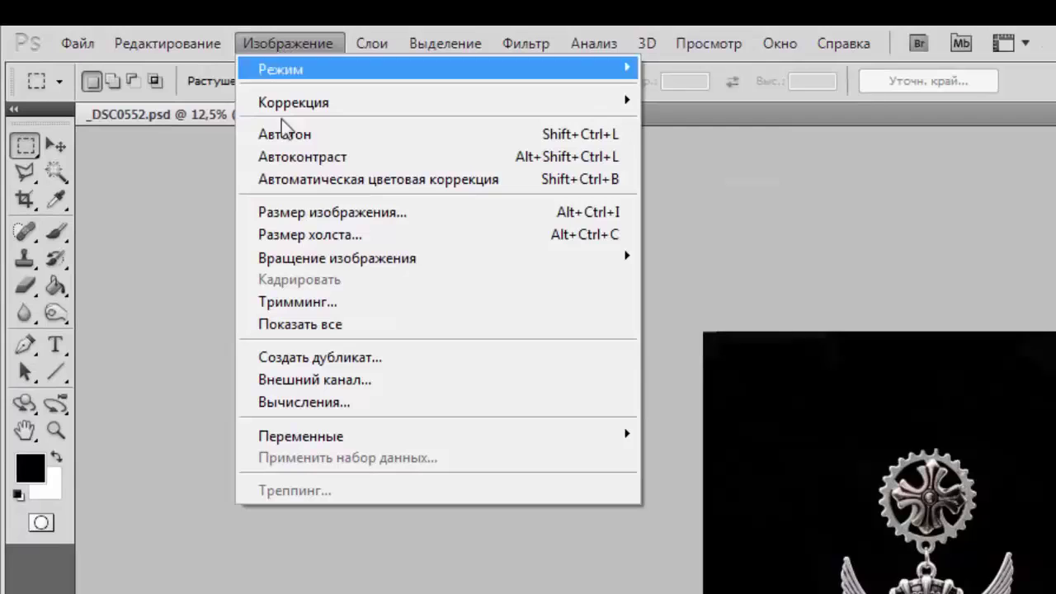
left_click(320, 239)
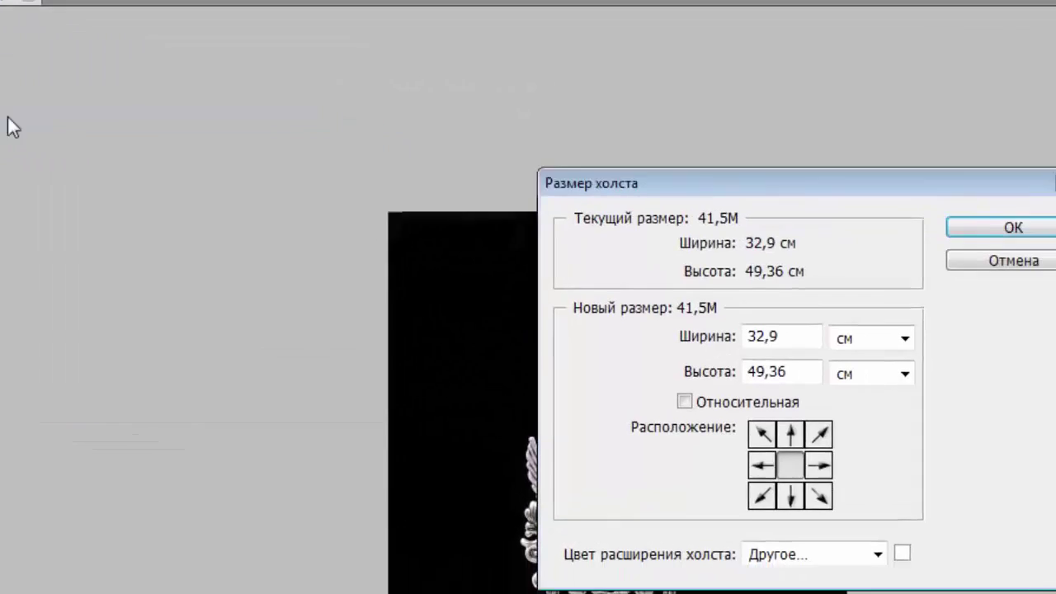
left_click_drag(811, 344, 665, 341)
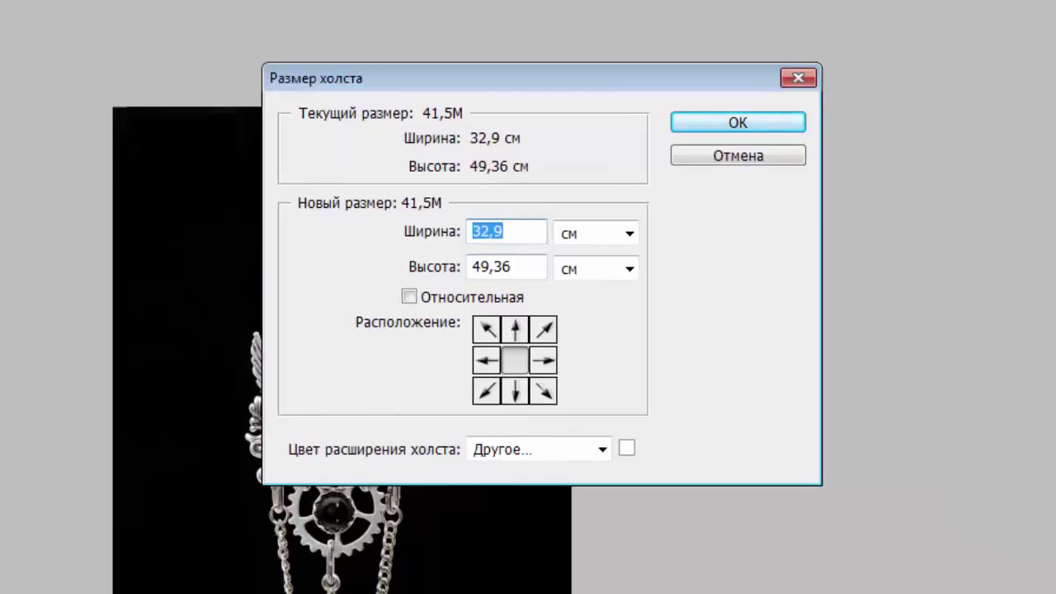
type("59")
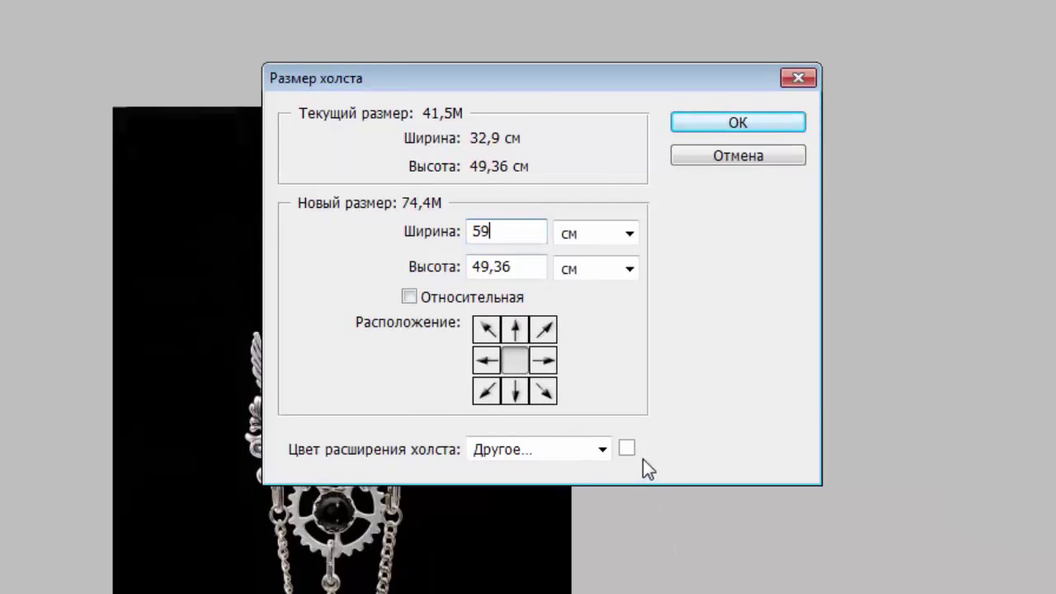
left_click(626, 448)
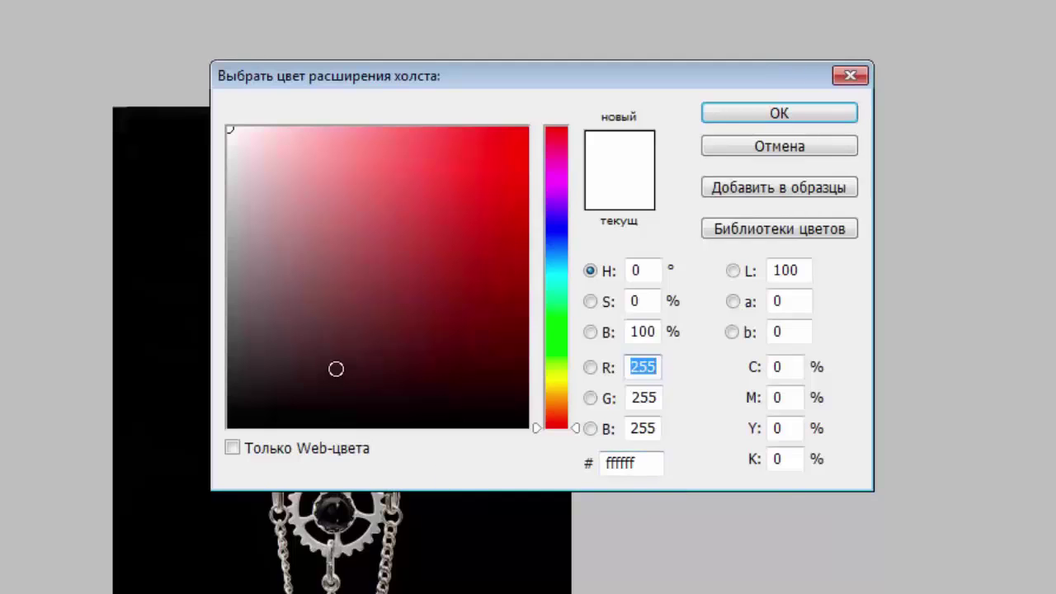
left_click_drag(335, 368, 216, 445)
left_click(779, 113)
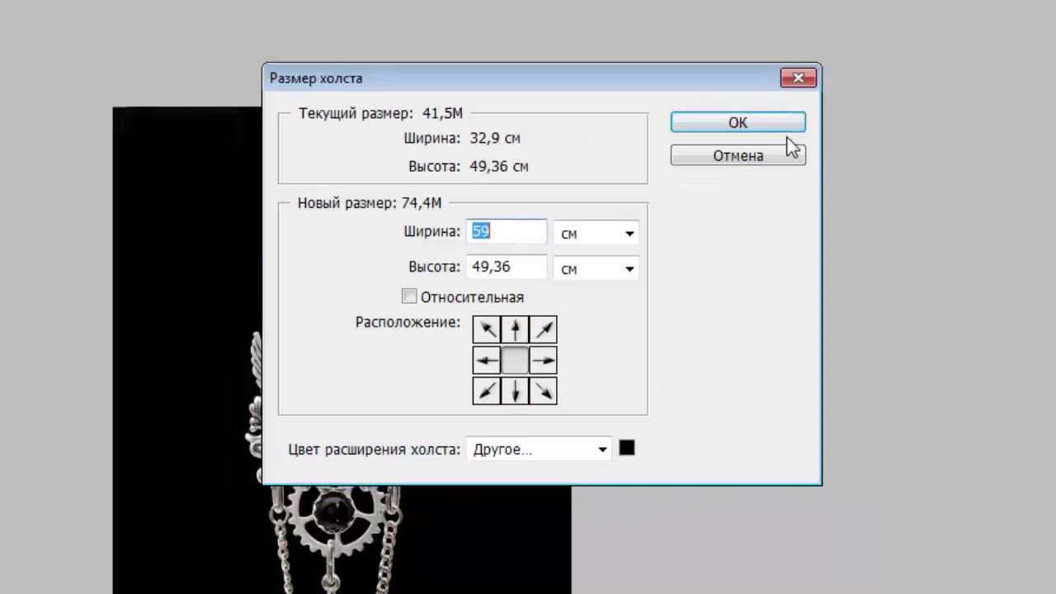
left_click(738, 122)
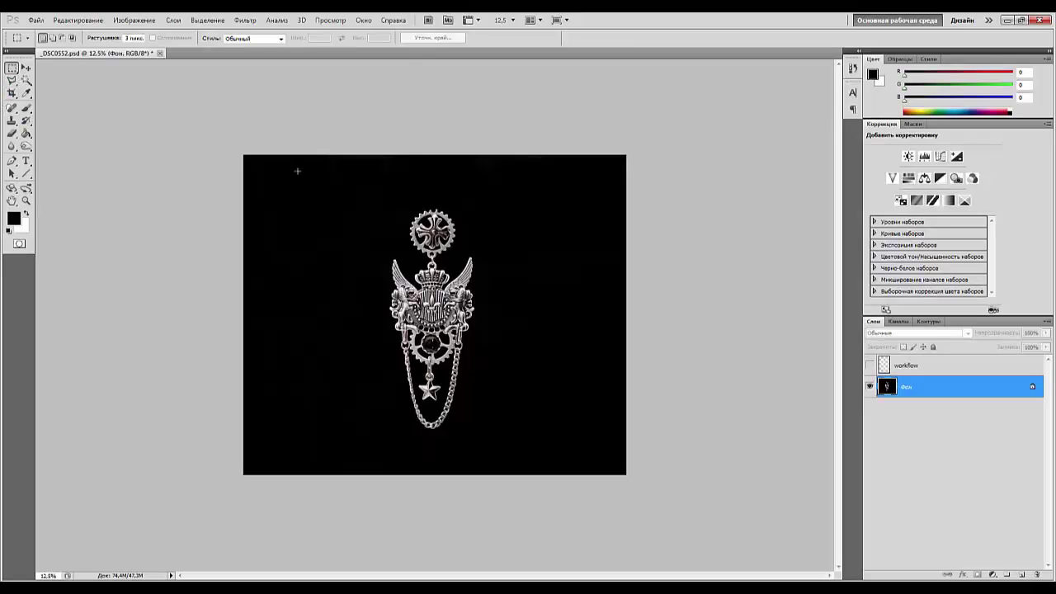
Select a square area around the whole pendant and crop the image to it.
left_click_drag(311, 189, 634, 452)
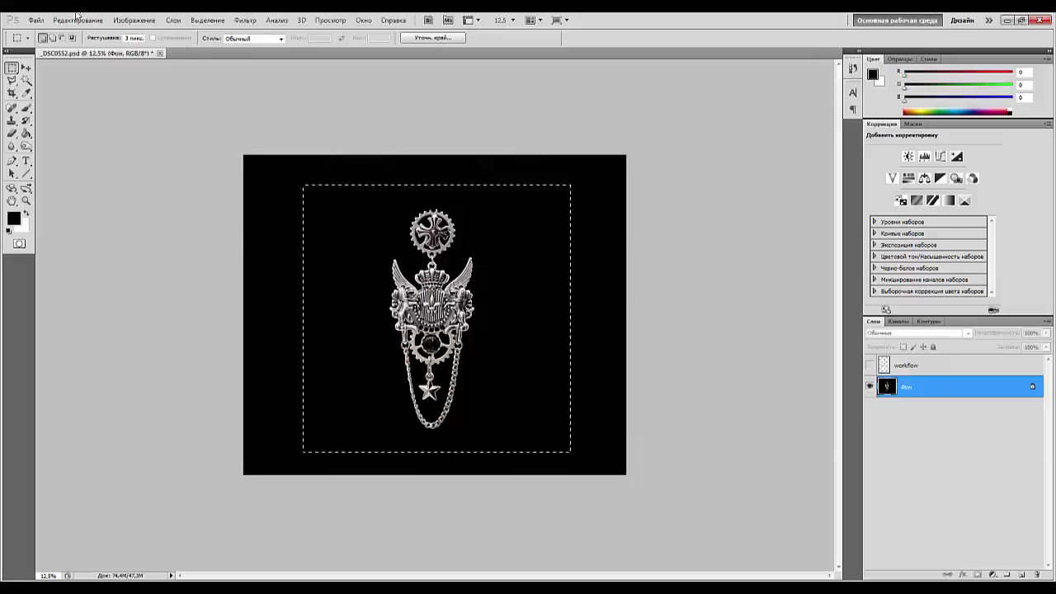
left_click(134, 19)
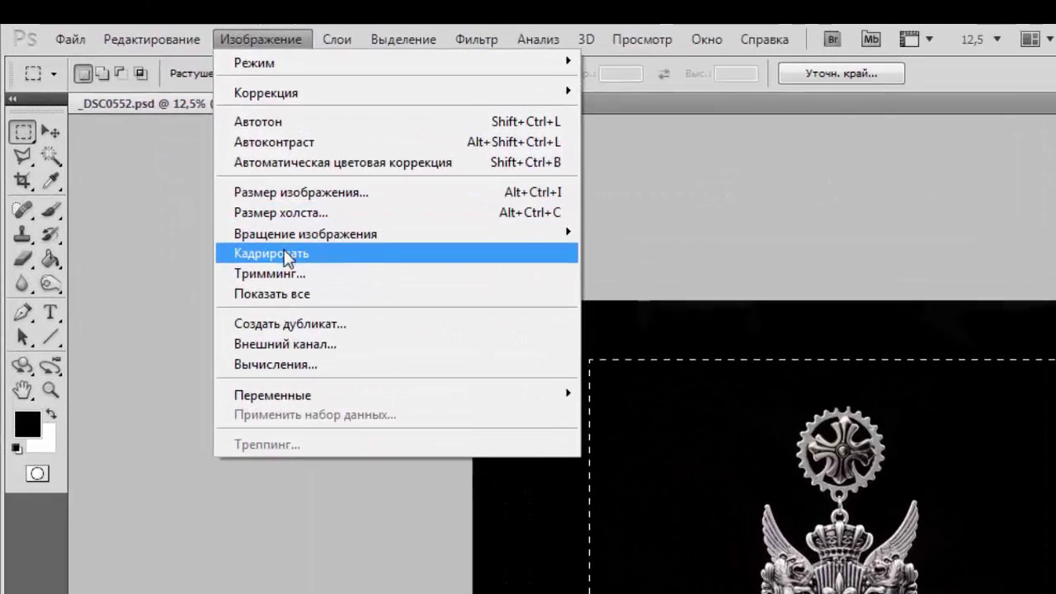
left_click(144, 128)
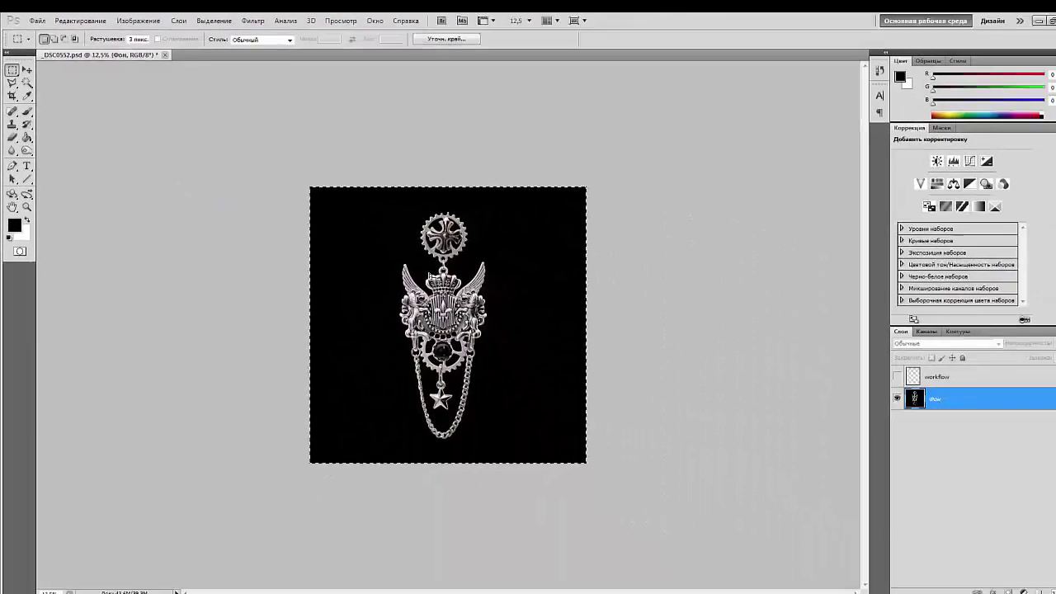
Deselect, duplicate the background layer, and add a Black & White adjustment layer clipped to the copy.
key("ctrl+plus")
key("ctrl+plus")
key("ctrl+plus")
key("ctrl+plus")
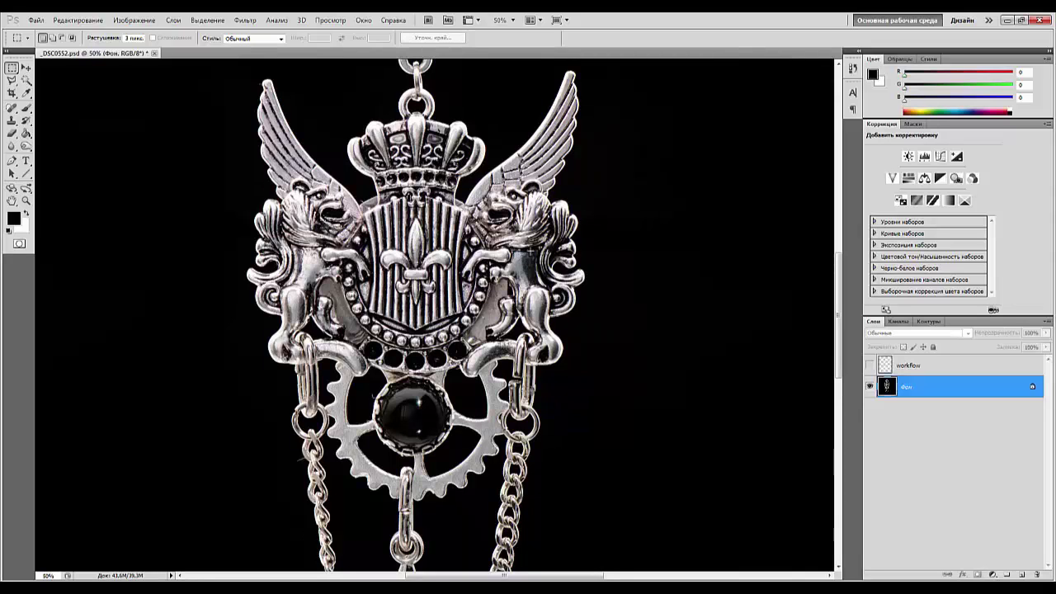
scroll(617, 472, "up", 8)
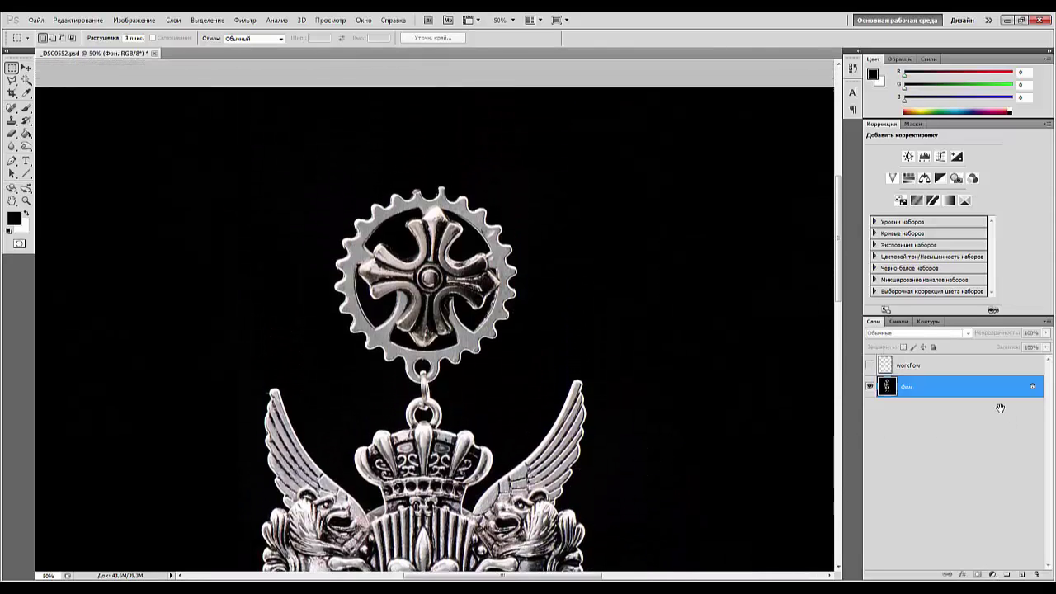
left_click_drag(983, 392, 1022, 575)
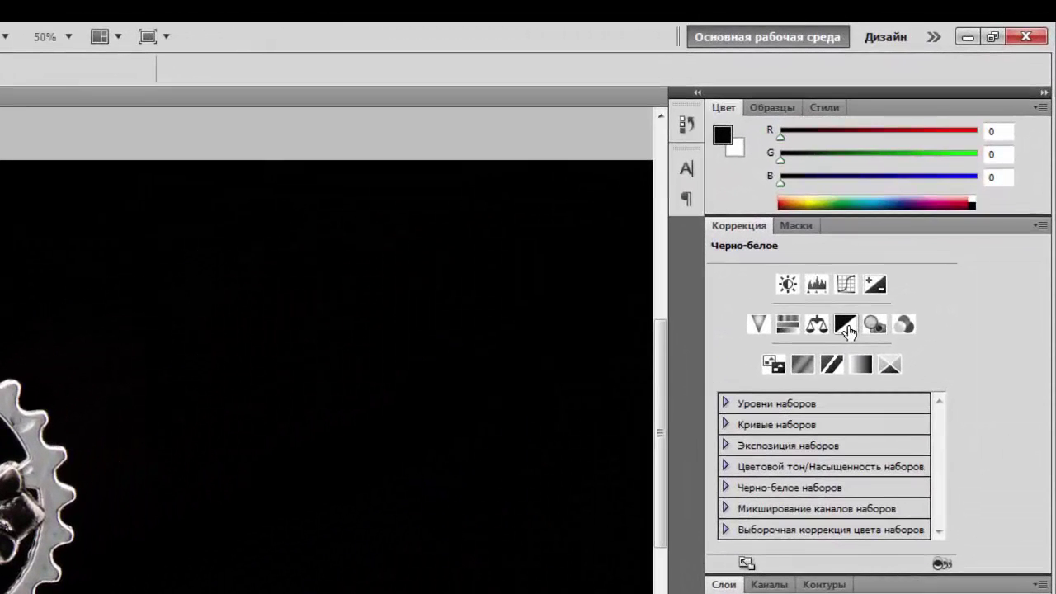
left_click(845, 325)
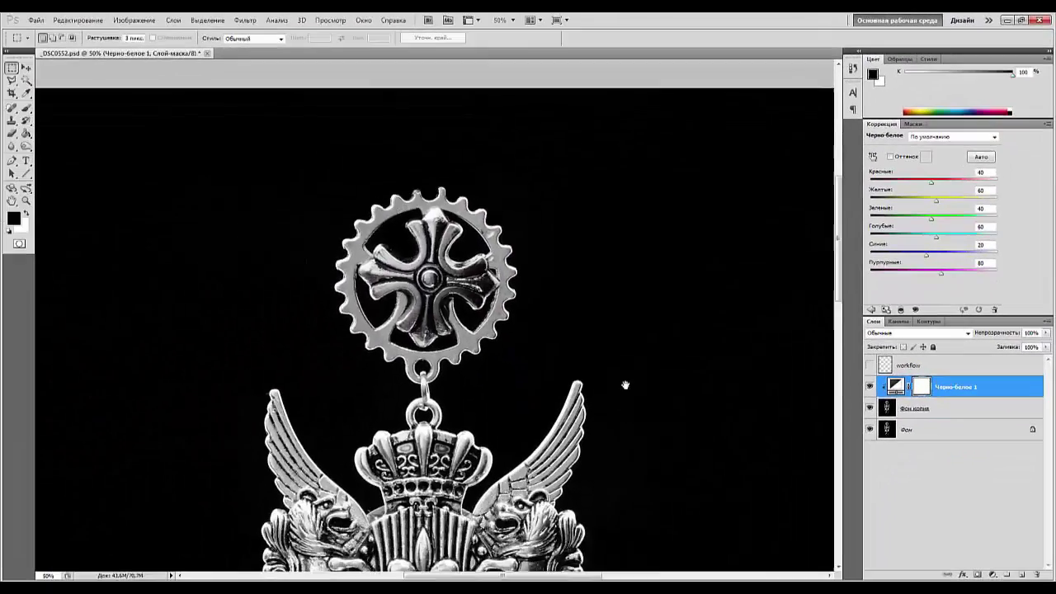
Set the Black & White adjustment layer's opacity to 80%.
left_click_drag(459, 533, 450, 146)
left_click_drag(415, 468, 418, 179)
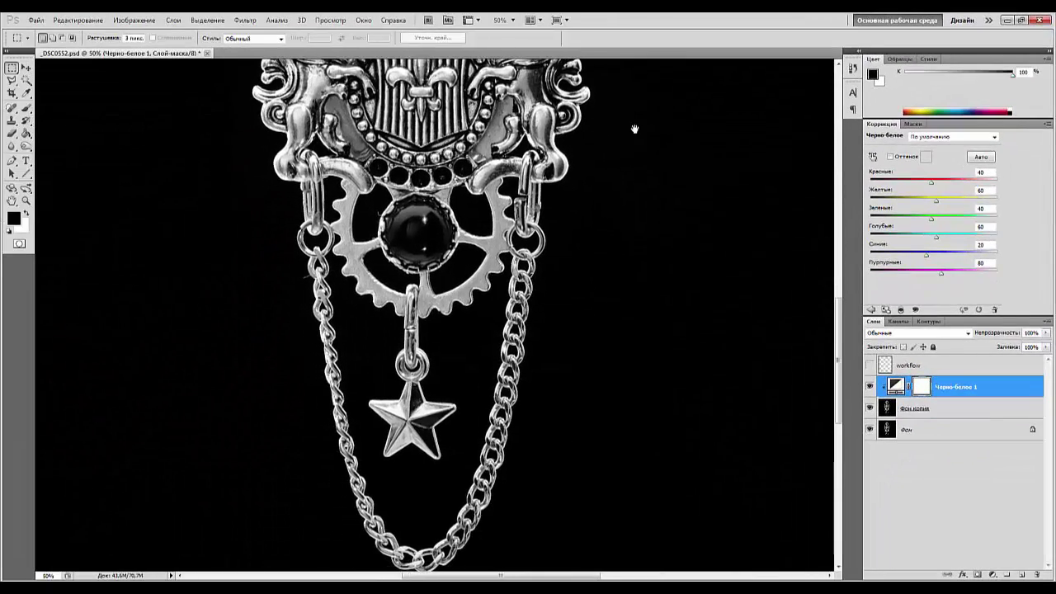
left_click_drag(593, 128, 633, 134)
key("ctrl+minus")
key("ctrl+minus")
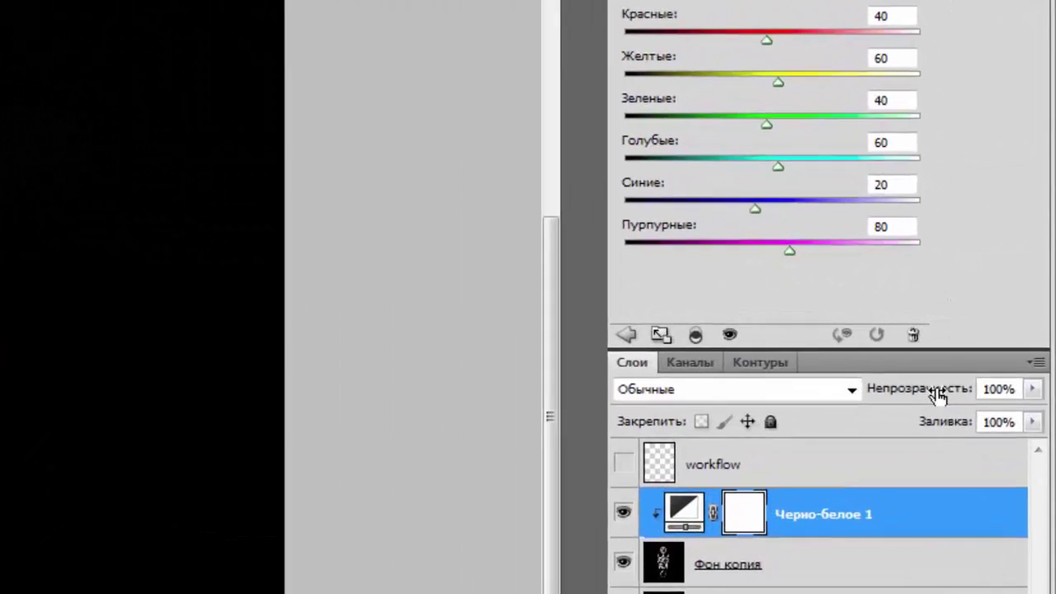
left_click_drag(1006, 335, 997, 335)
left_click_drag(905, 407, 919, 378)
Merge the Black & White adjustment layer down into the background copy.
left_click_drag(165, 206, 169, 373)
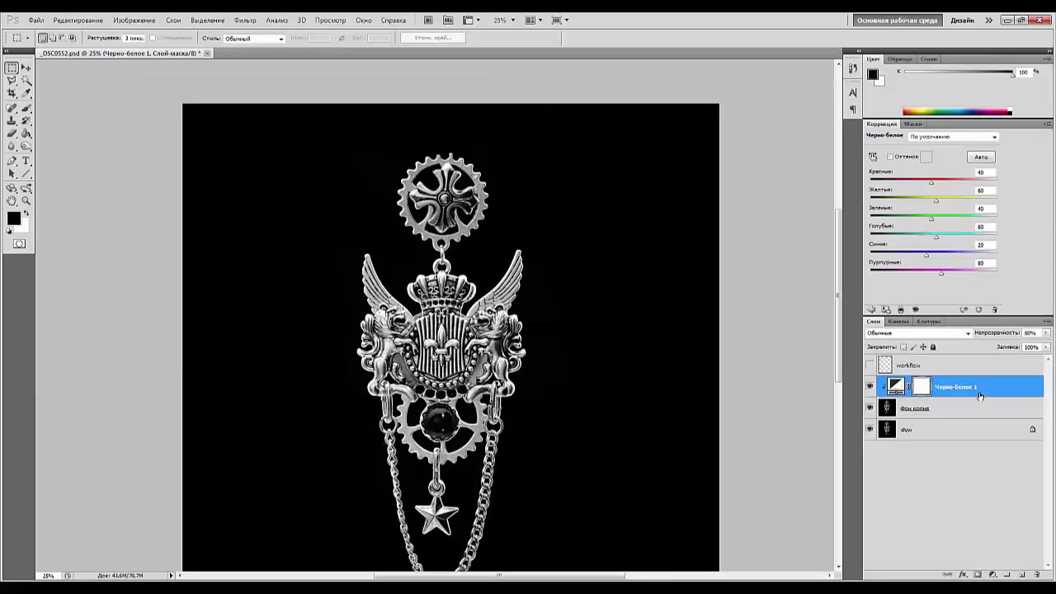
left_click(977, 394)
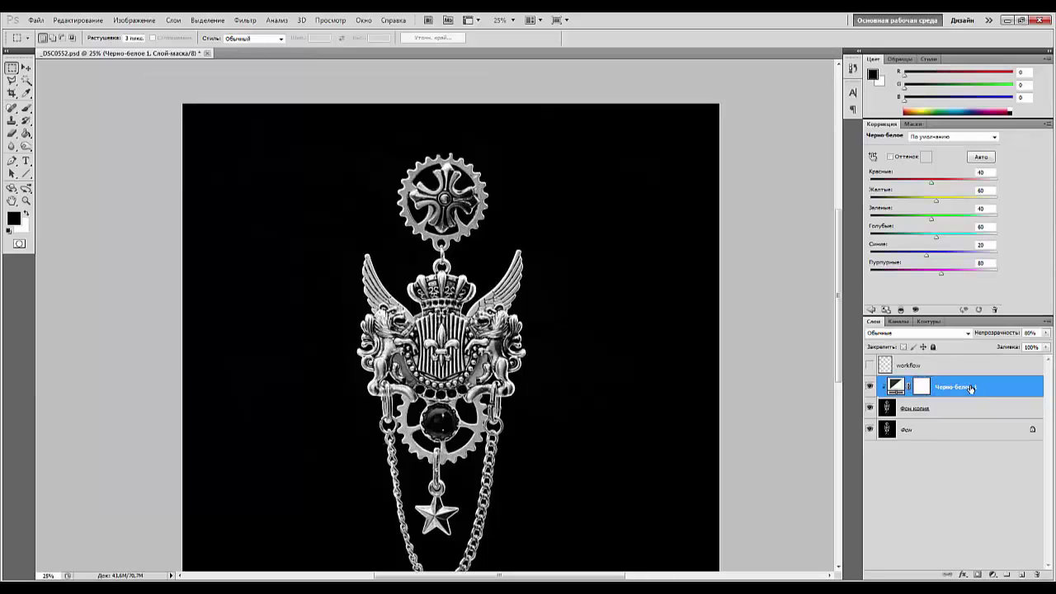
key("ctrl+e")
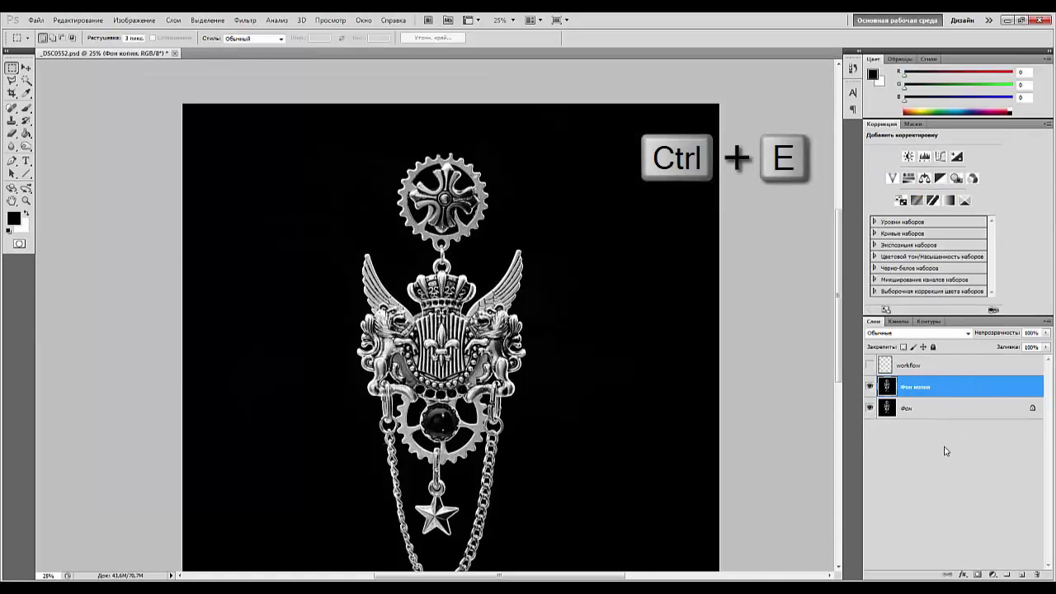
Activate the Smudge tool for retouching the round gear with the cross at 100% zoom.
key("ctrl+plus")
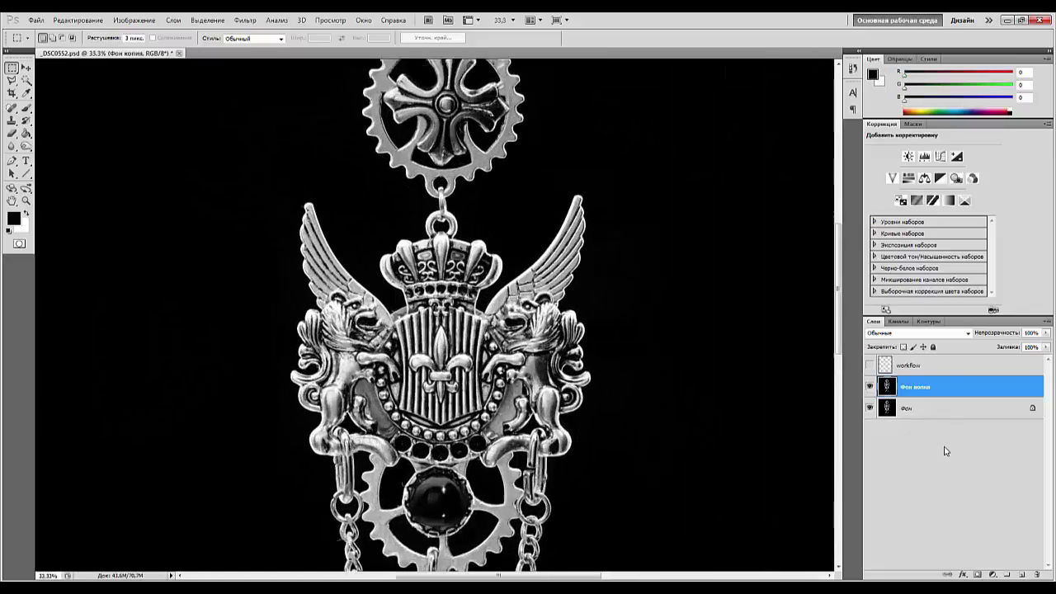
key("ctrl+plus")
key("ctrl+plus")
key("ctrl+plus")
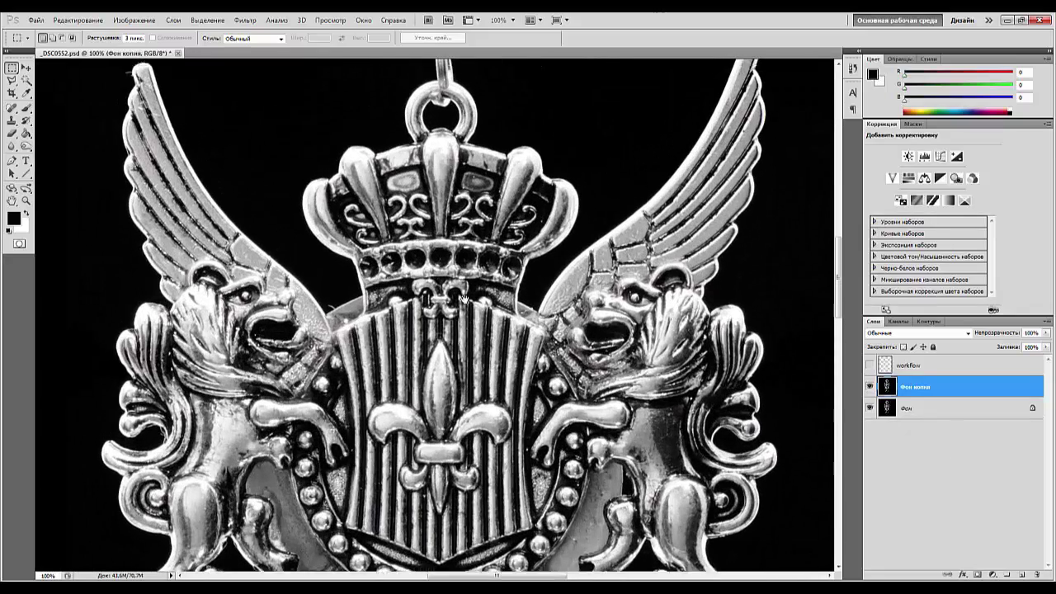
left_click_drag(461, 297, 457, 405)
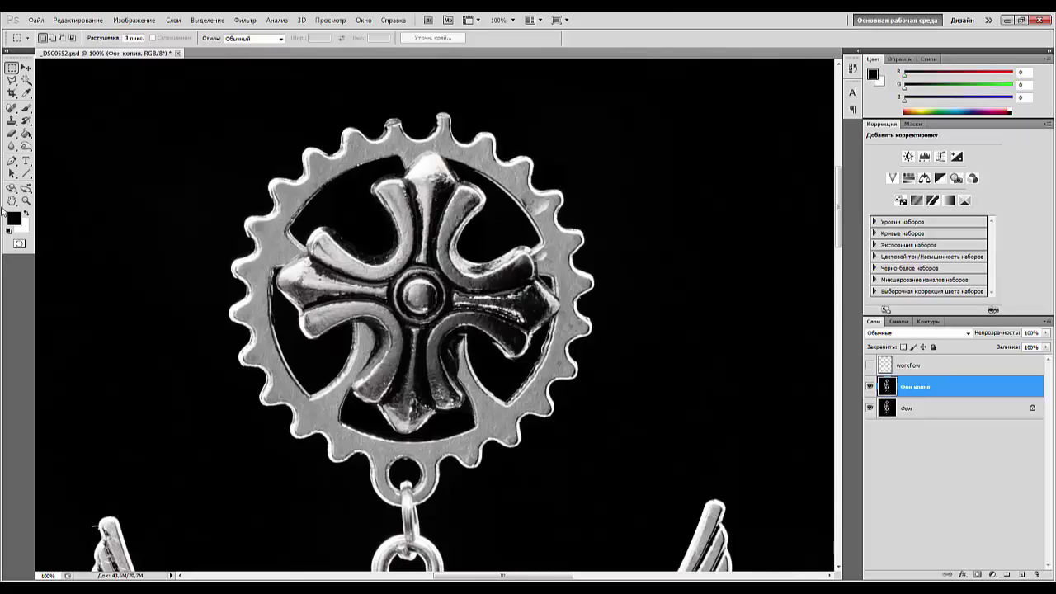
left_click(11, 146)
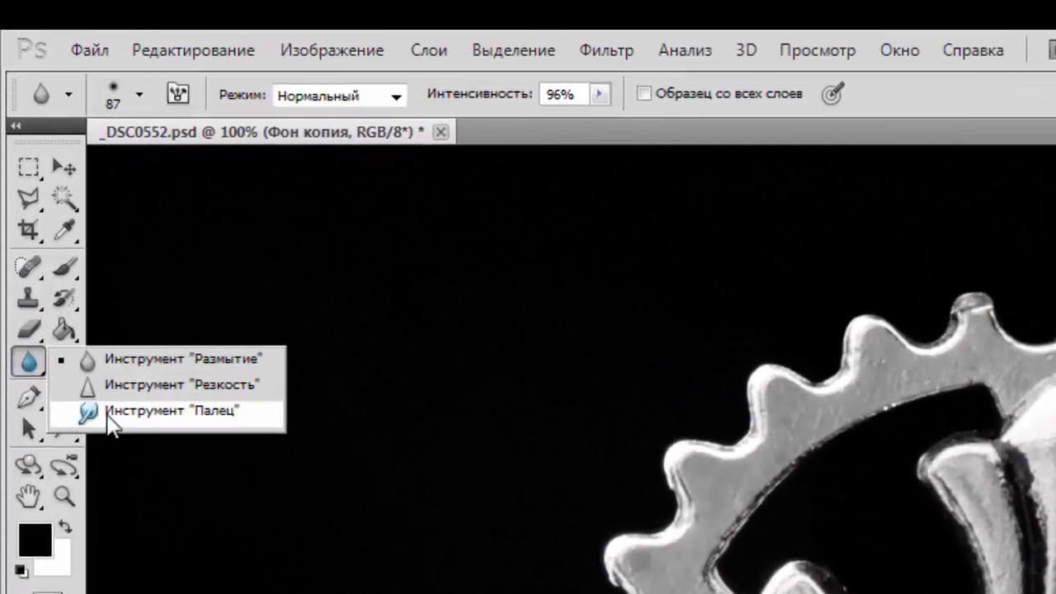
left_click(109, 413)
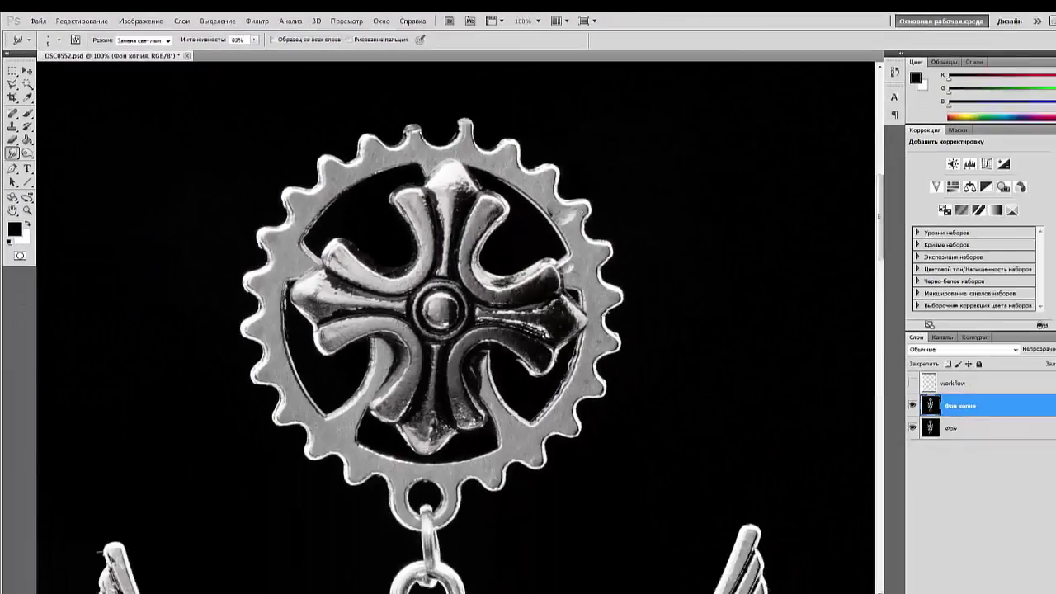
Rotate the canvas view about a quarter turn counter-clockwise and examine the gear's toothed rim and cross at 200% zoom.
key("ctrl+plus")
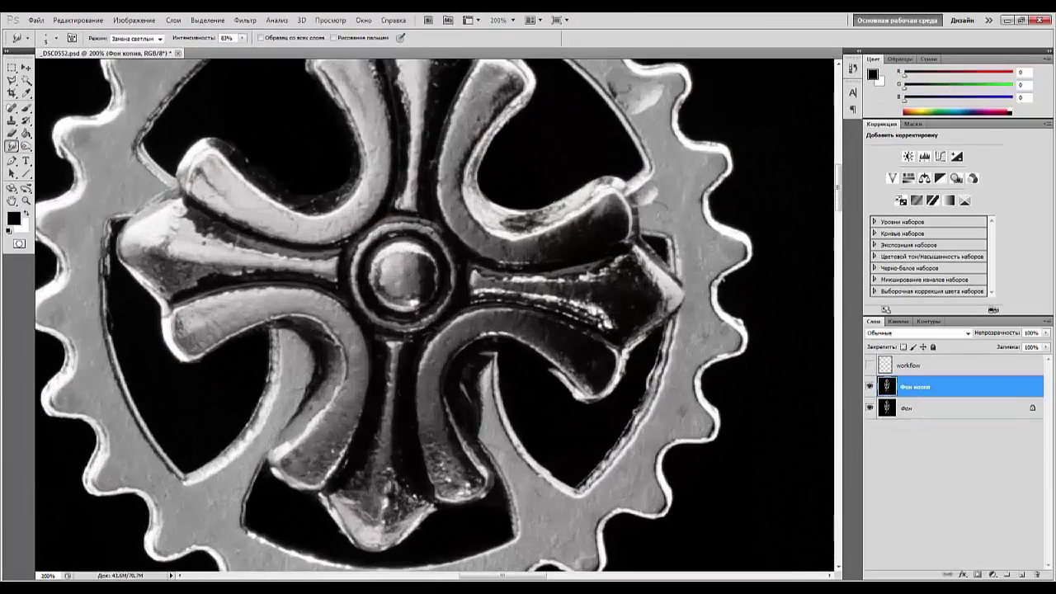
key("ctrl+minus")
key("ctrl+plus")
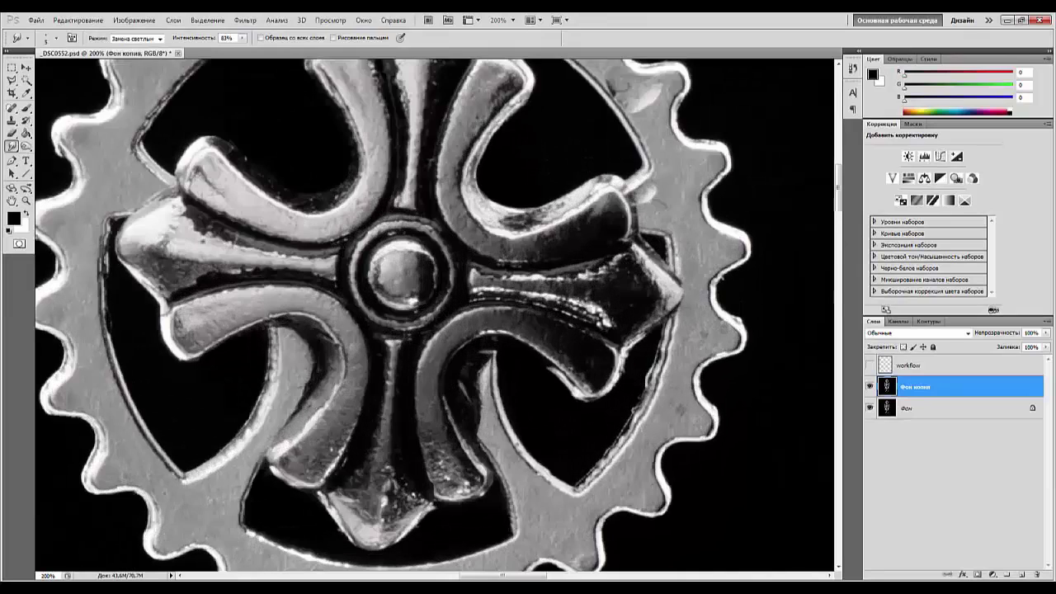
left_click_drag(314, 177, 322, 493)
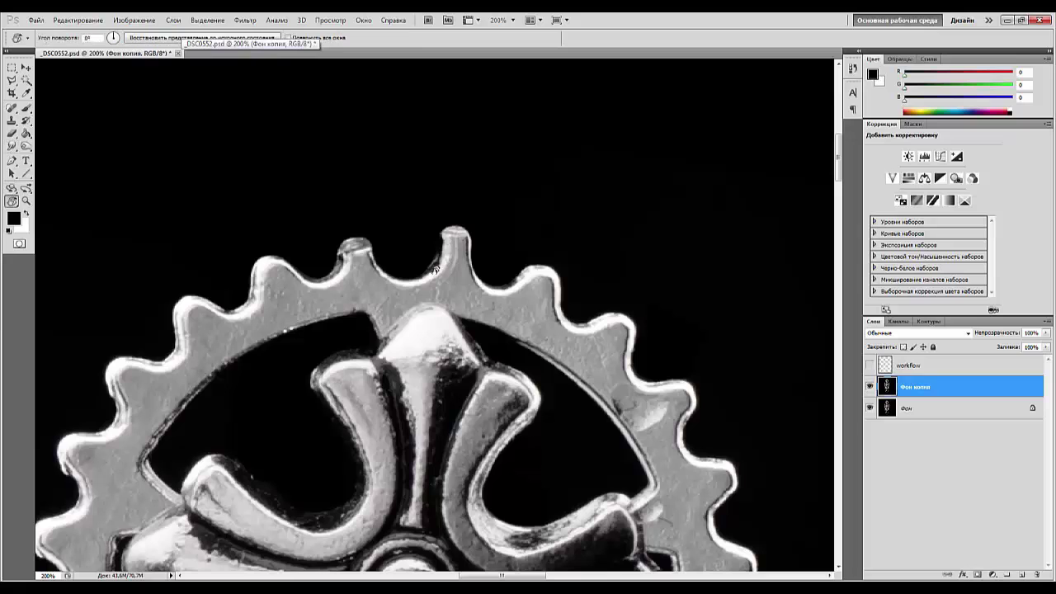
key("r")
mouse_move(200, 321)
left_mouse_down()
mouse_move(457, 410)
mouse_move(397, 405)
mouse_move(387, 333)
left_mouse_up()
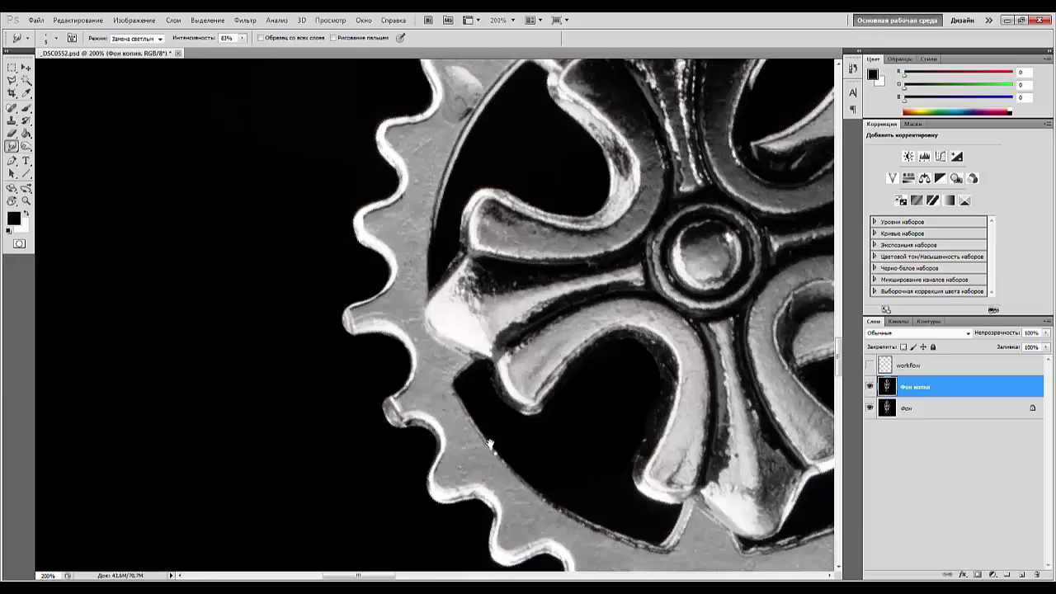
left_click_drag(490, 444, 421, 565)
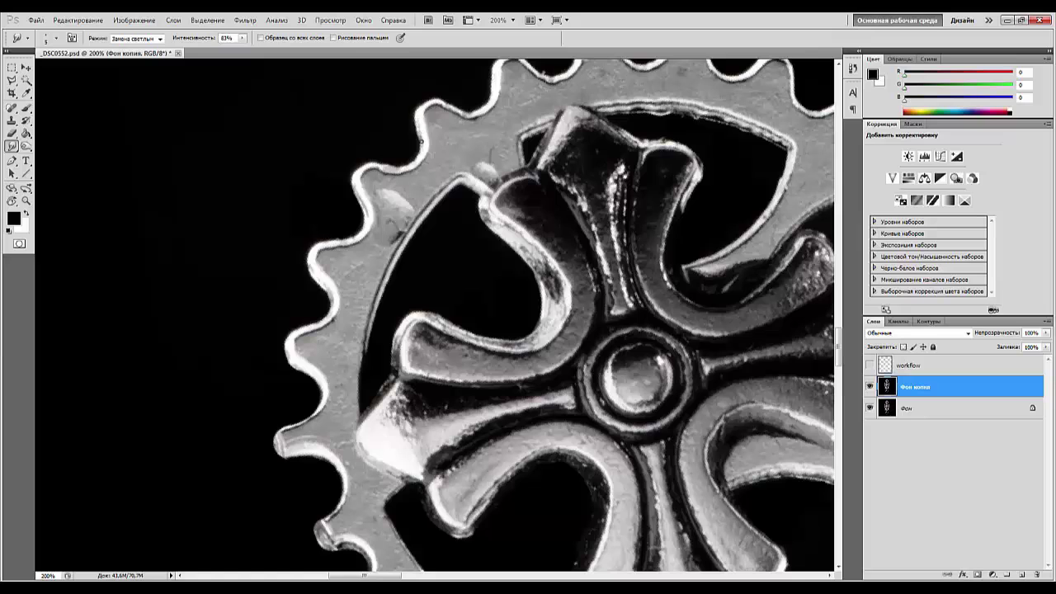
left_click_drag(565, 356, 429, 464)
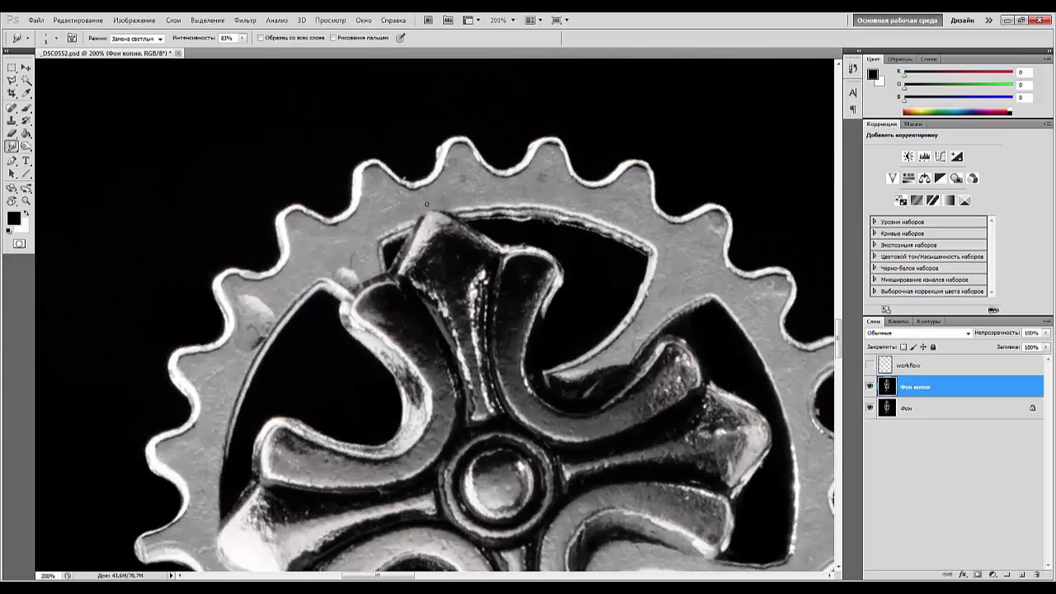
left_click_drag(662, 475, 511, 247)
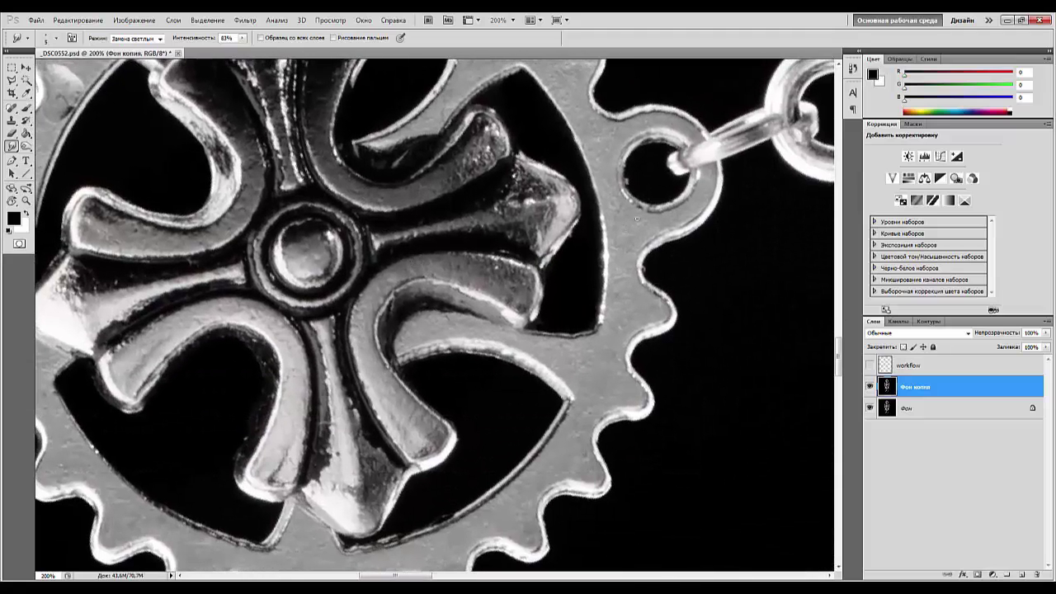
left_click_drag(223, 381, 547, 320)
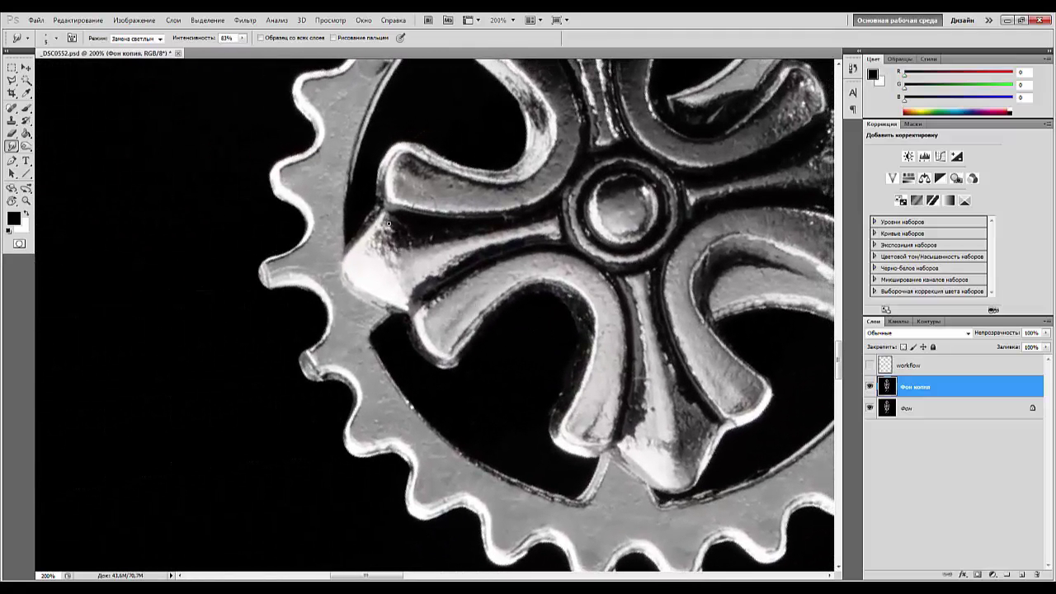
Smudge the highlight along the upper facet of the cross's left arm toward the central boss, using Lighten mode.
left_click_drag(381, 218, 510, 221)
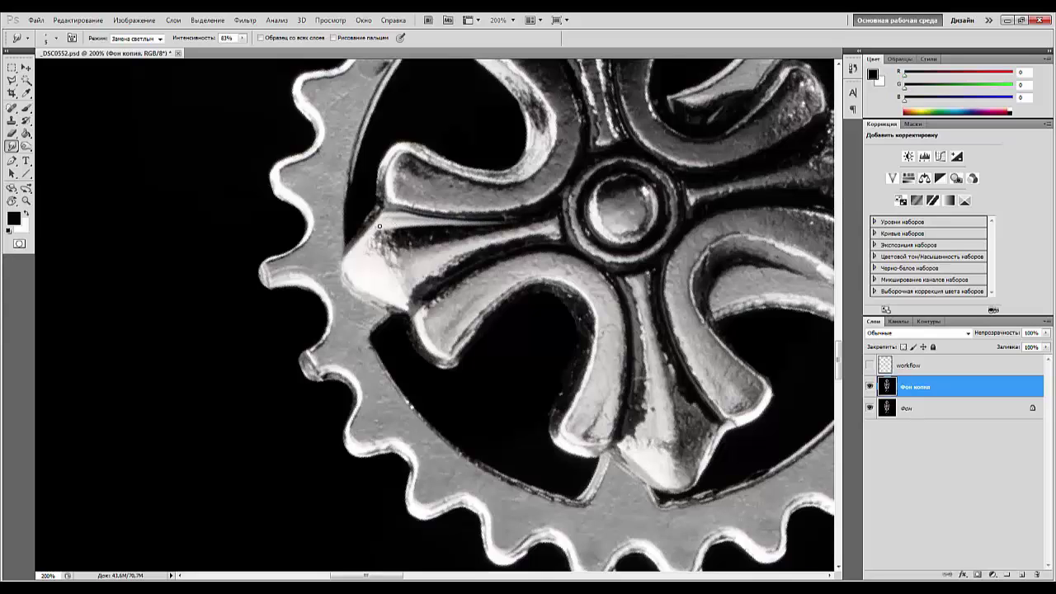
mouse_move(400, 219)
left_mouse_down()
mouse_move(425, 217)
mouse_move(398, 223)
left_mouse_up()
mouse_move(463, 224)
left_mouse_down()
mouse_move(429, 220)
mouse_move(538, 221)
left_mouse_up()
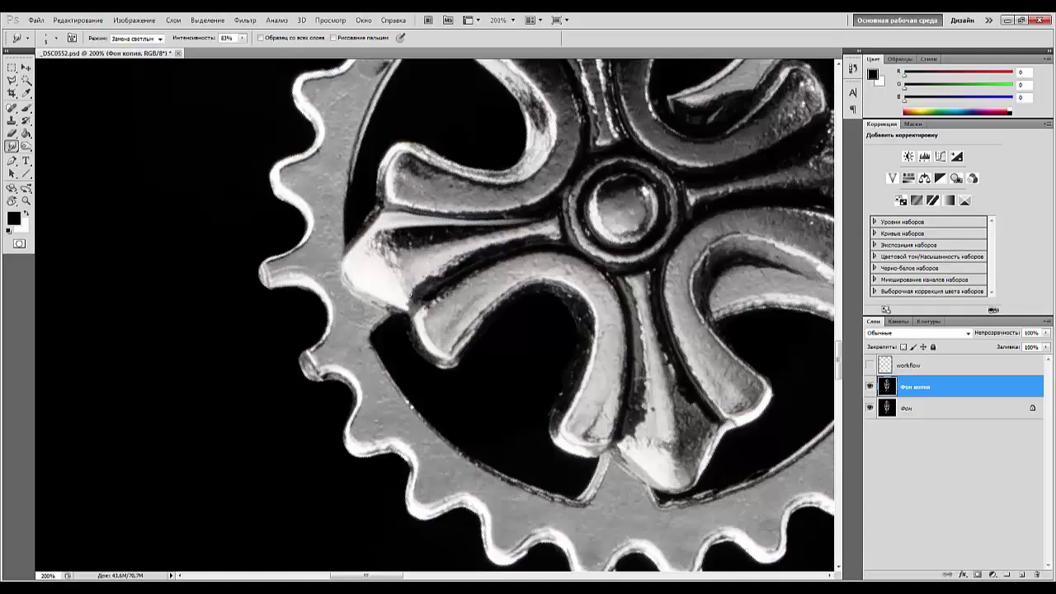
Smooth the bright inner bevel of the curved prong above the cross's left arm with the Smudge tool.
scroll(593, 69, "up", 3)
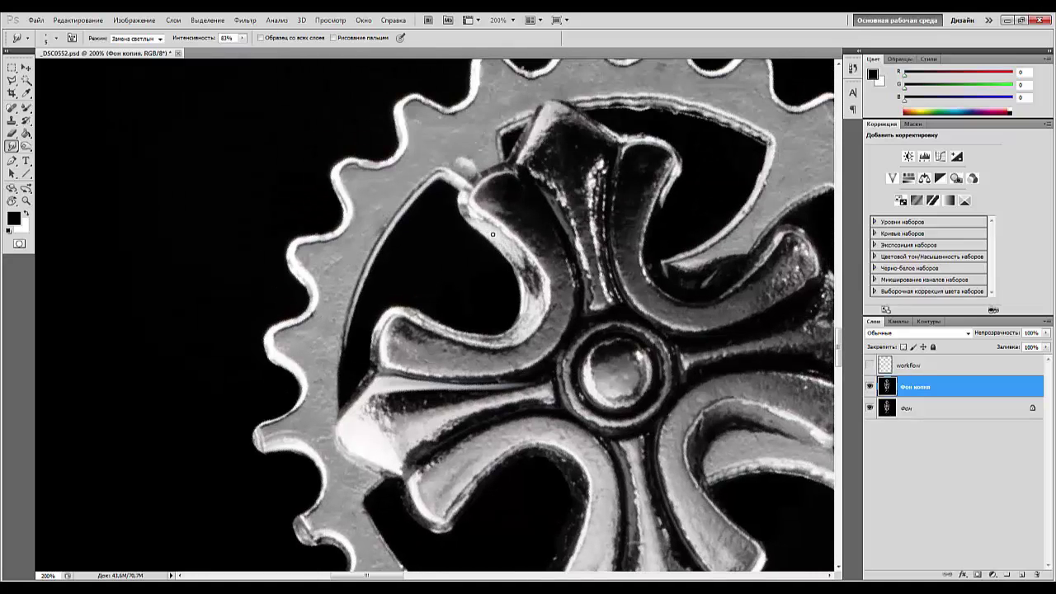
left_click_drag(511, 244, 536, 282)
left_click_drag(499, 241, 538, 301)
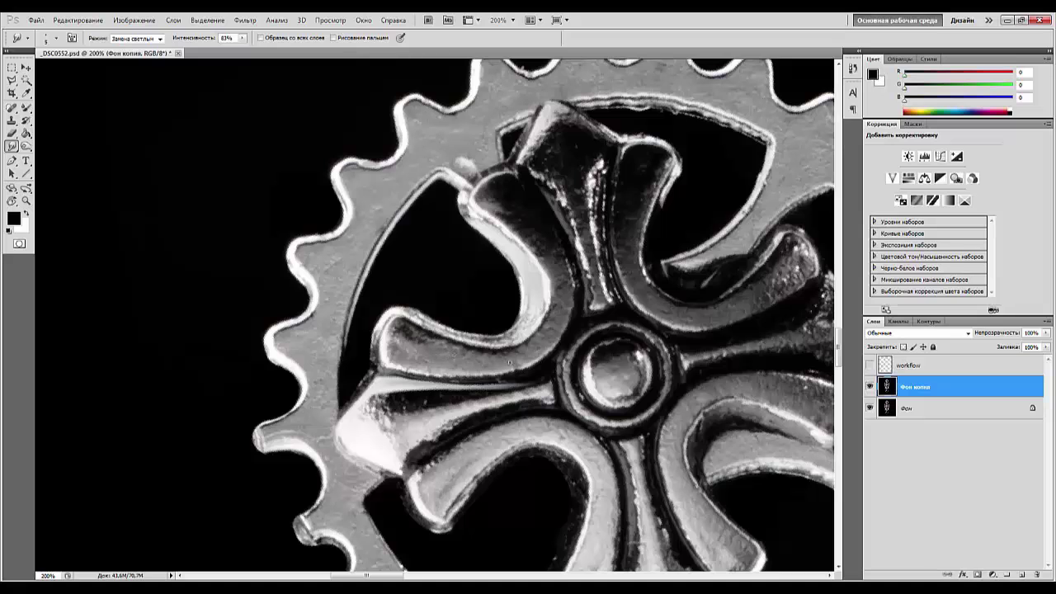
key("ctrl+minus")
key("ctrl+minus")
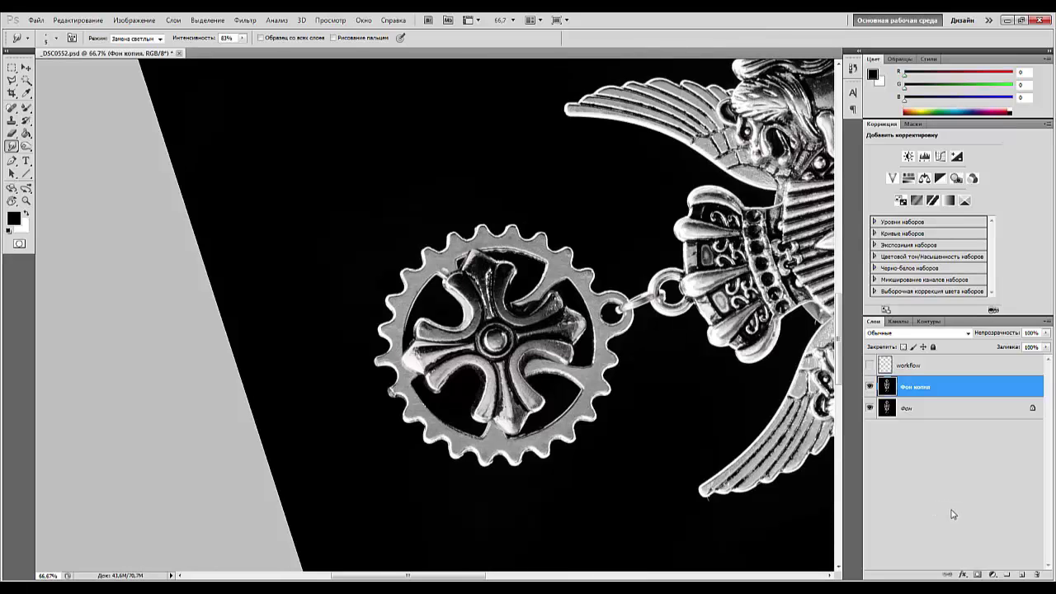
Smudge the light rim of the curled tip above the cross's left arm into an even band at 300% zoom.
key("ctrl+plus")
key("ctrl+plus")
key("ctrl+plus")
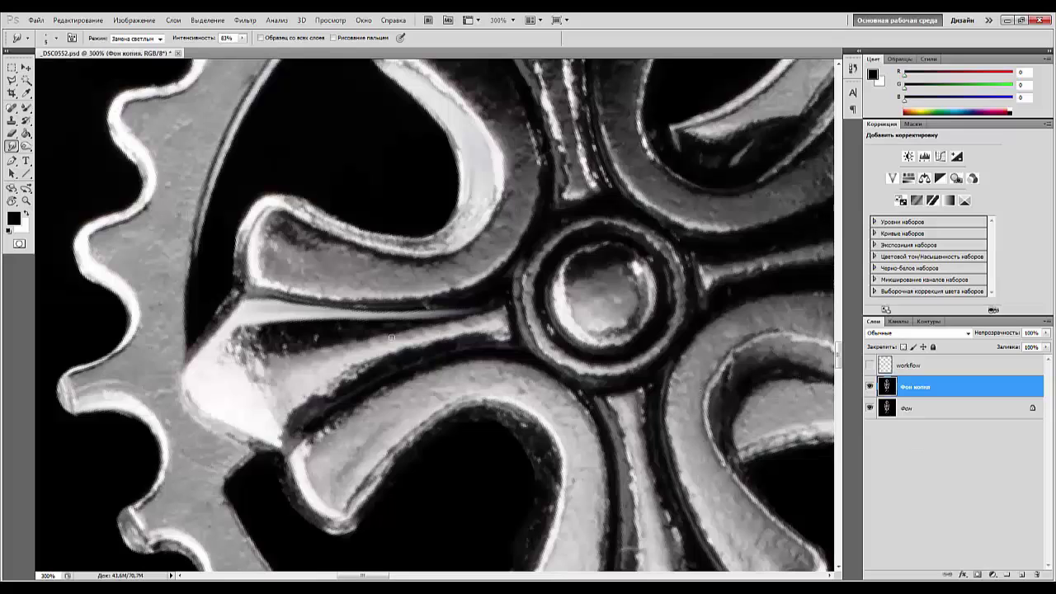
left_click_drag(286, 202, 326, 219)
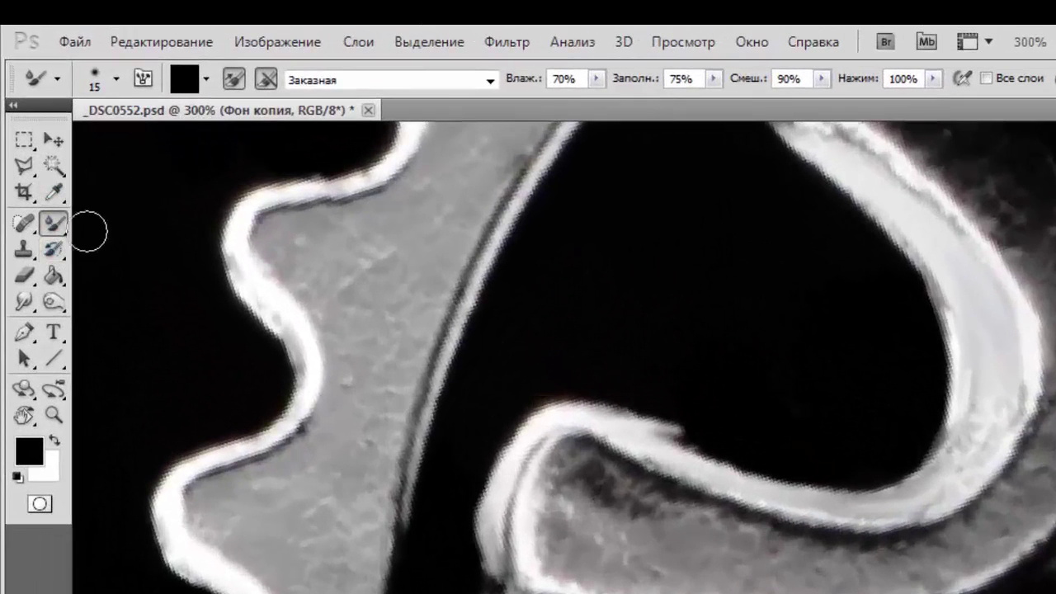
left_click(24, 303)
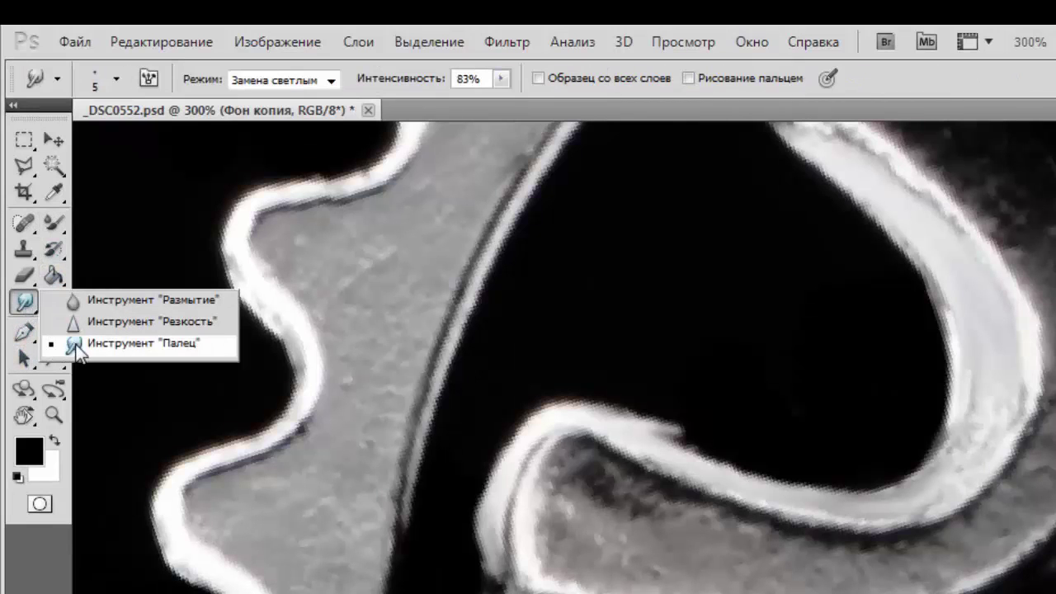
left_click(75, 343)
left_click(330, 80)
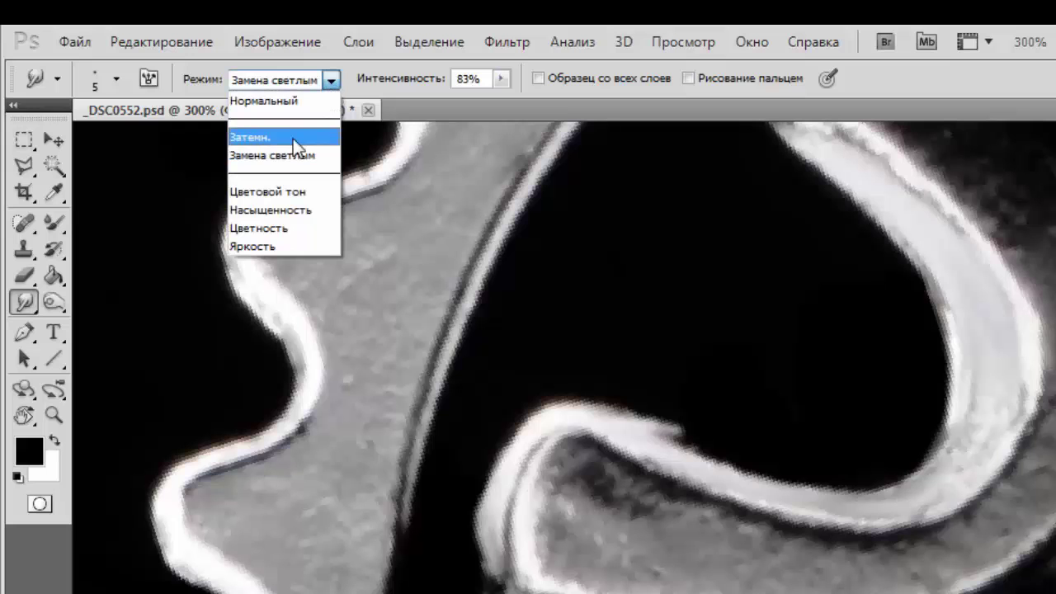
left_click(54, 228)
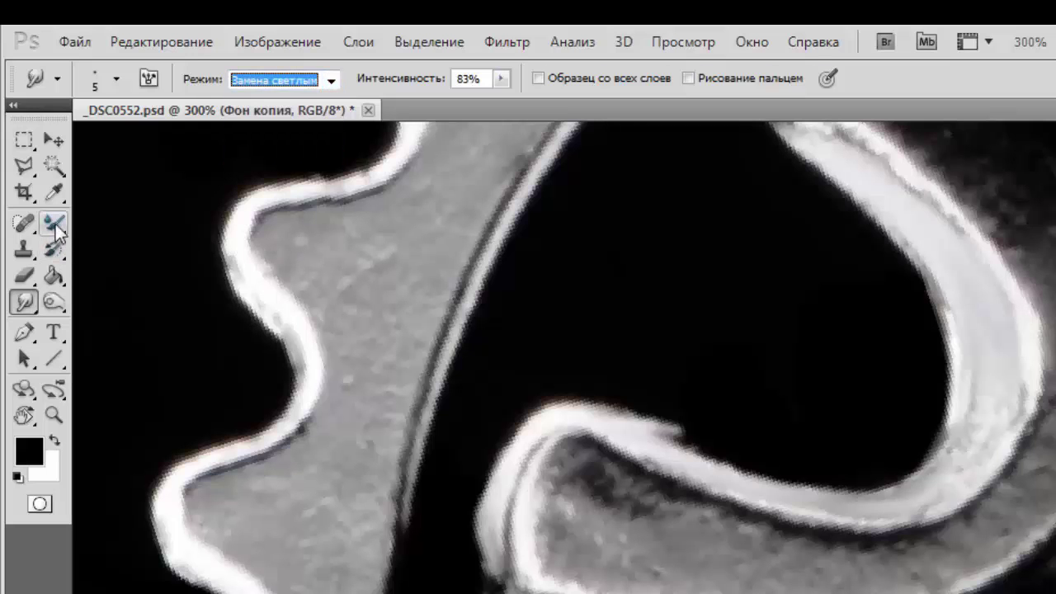
left_click(56, 224)
left_click(100, 288)
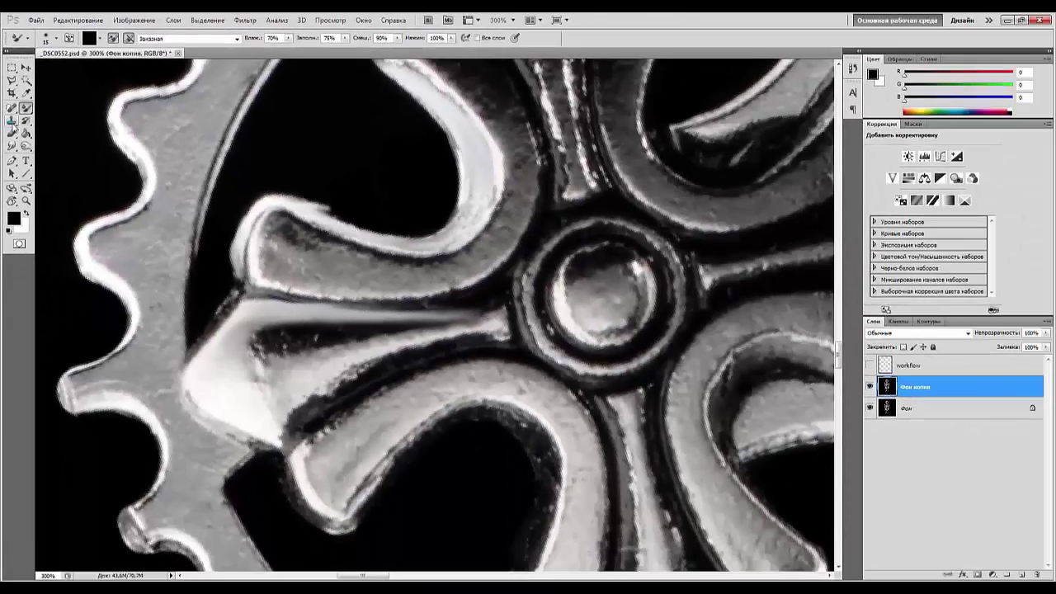
left_click(11, 120)
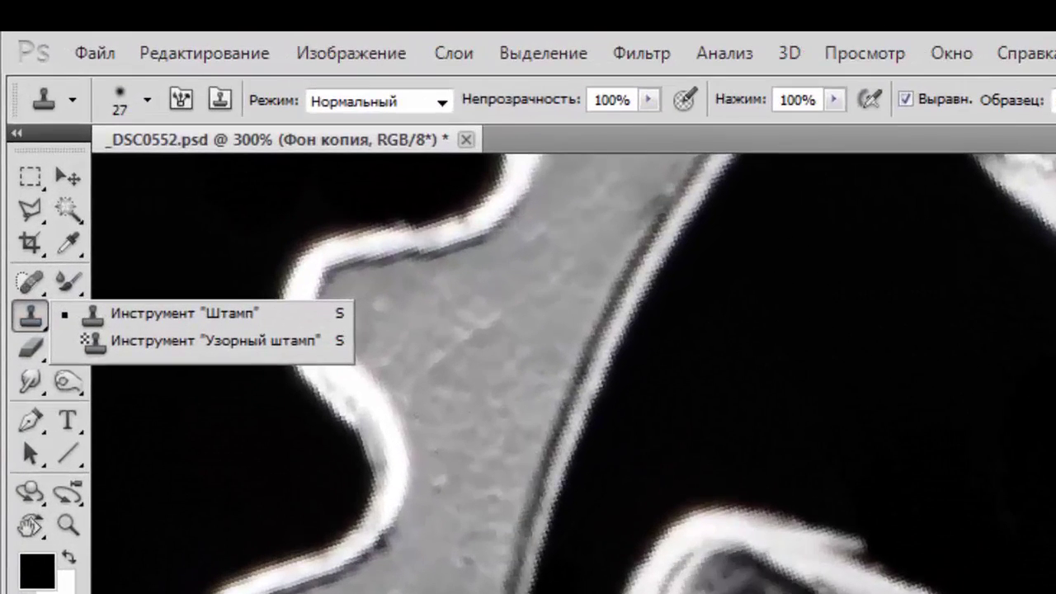
key("Escape")
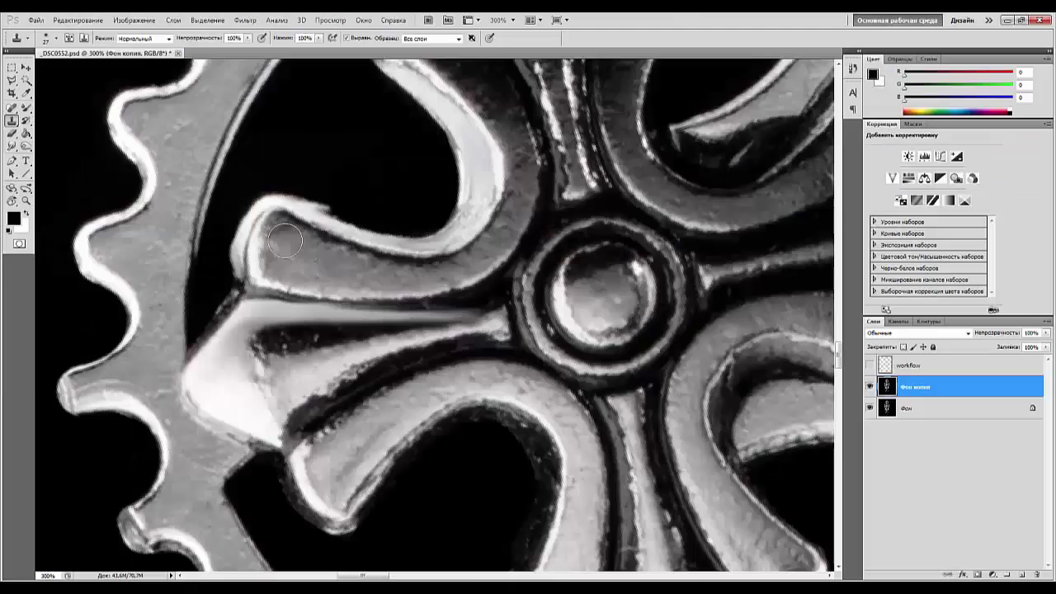
Set the Smudge mode to Darken and clean the stray edge on the curled tip and the groove below the left arm.
left_click(30, 382)
left_click(162, 39)
left_click(140, 52)
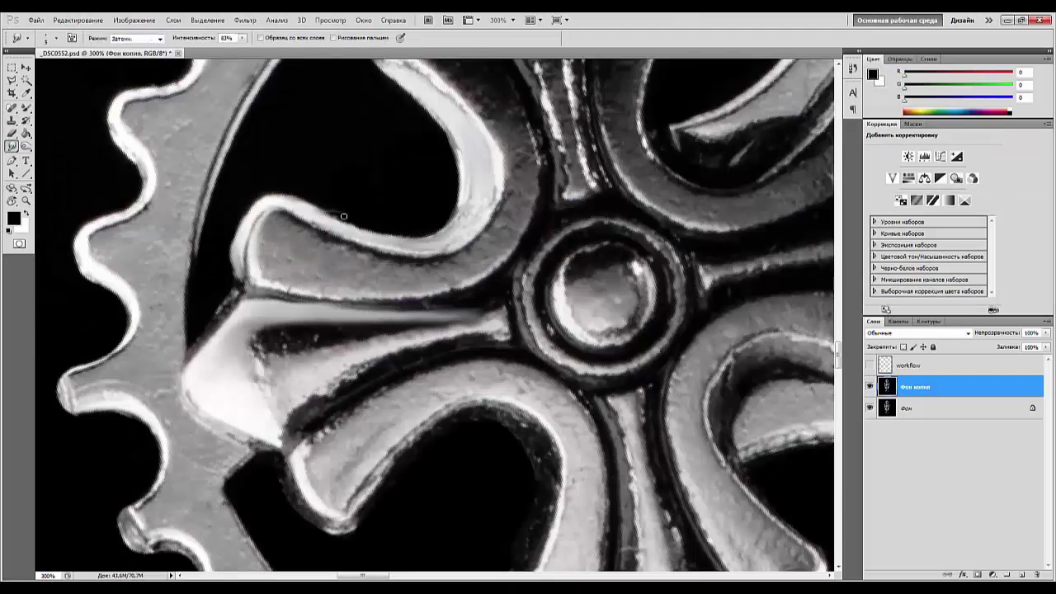
left_click_drag(287, 427, 316, 409)
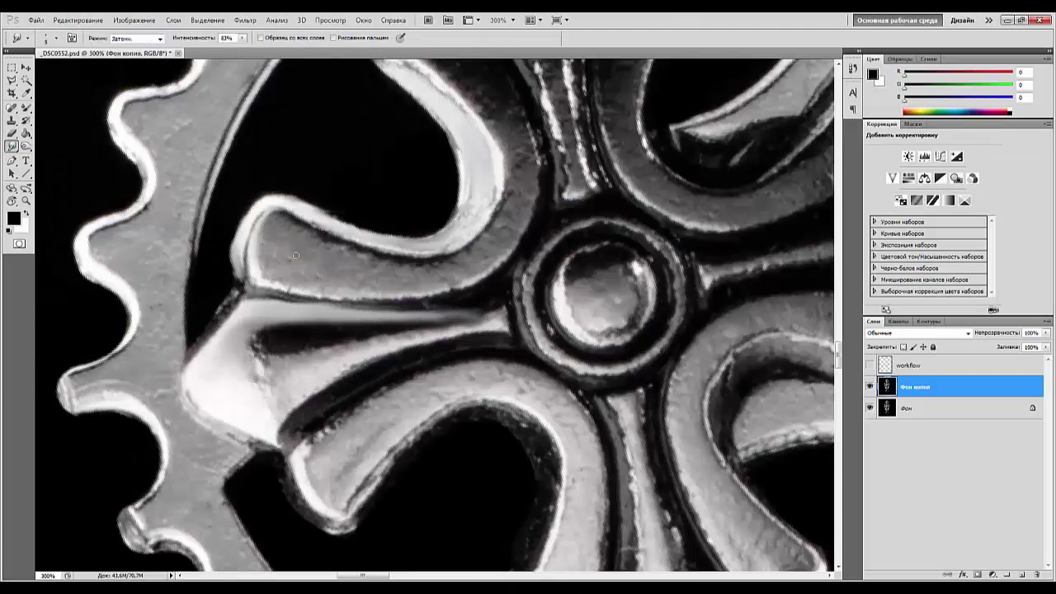
Enlarge the smudge brush to 15 px and smooth the facets of the cross.
left_click(160, 39)
left_click(134, 76)
right_click(526, 297)
left_click_drag(538, 319, 543, 319)
mouse_move(378, 213)
left_mouse_down()
mouse_move(547, 292)
mouse_move(330, 317)
left_mouse_up()
key("ctrl+minus")
key("ctrl+minus")
key("ctrl+minus")
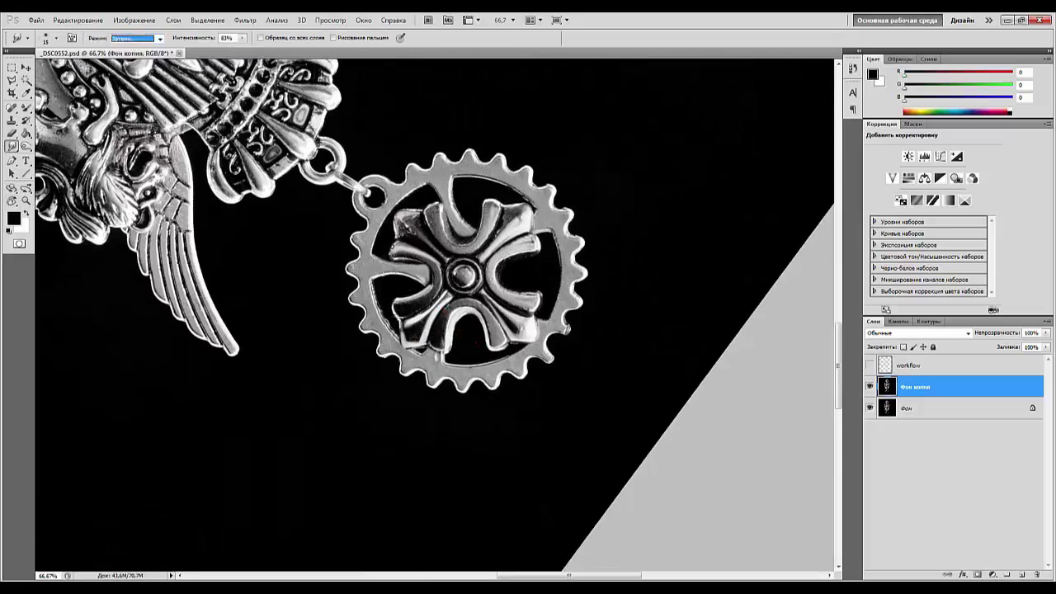
Smooth the cross's domed centre while alternating the Smudge mode between Lighten and Darken, ending in Lighten.
left_click(136, 37)
left_click(136, 37)
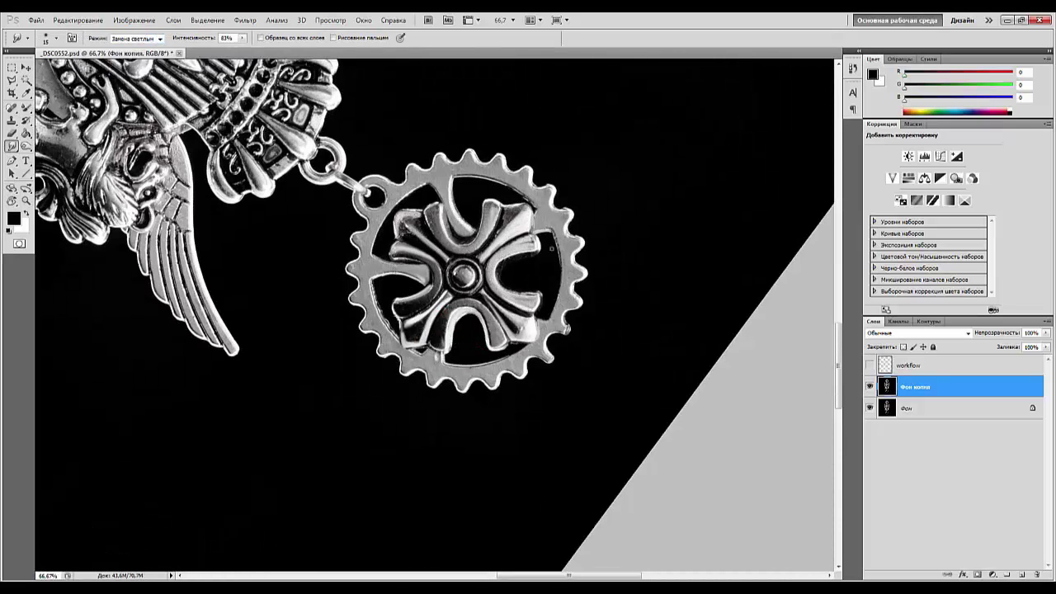
left_click(149, 39)
left_click(136, 78)
left_click(147, 39)
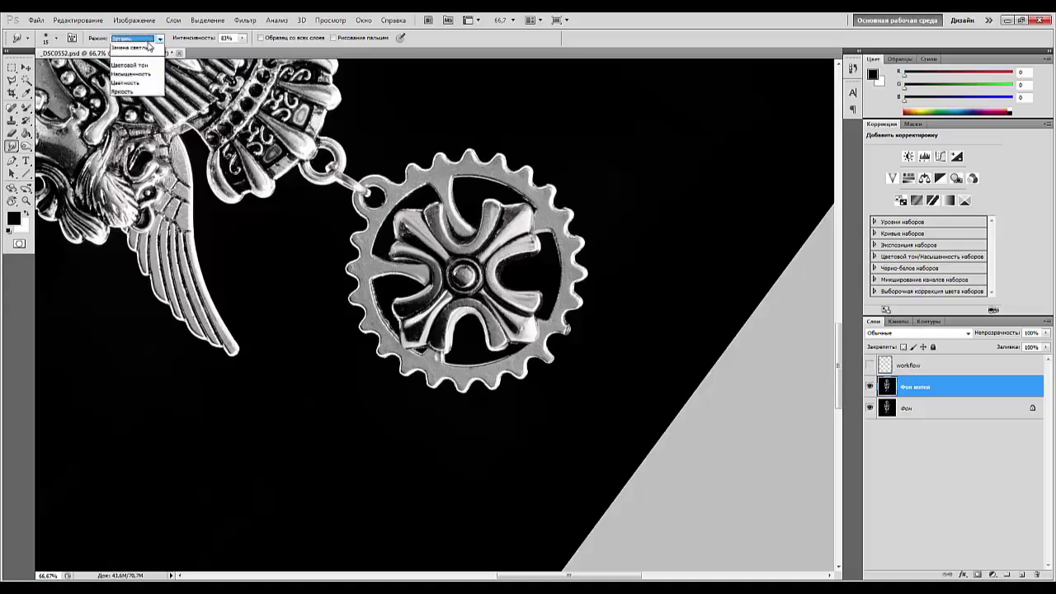
left_click(147, 41)
key("shift+alt+k")
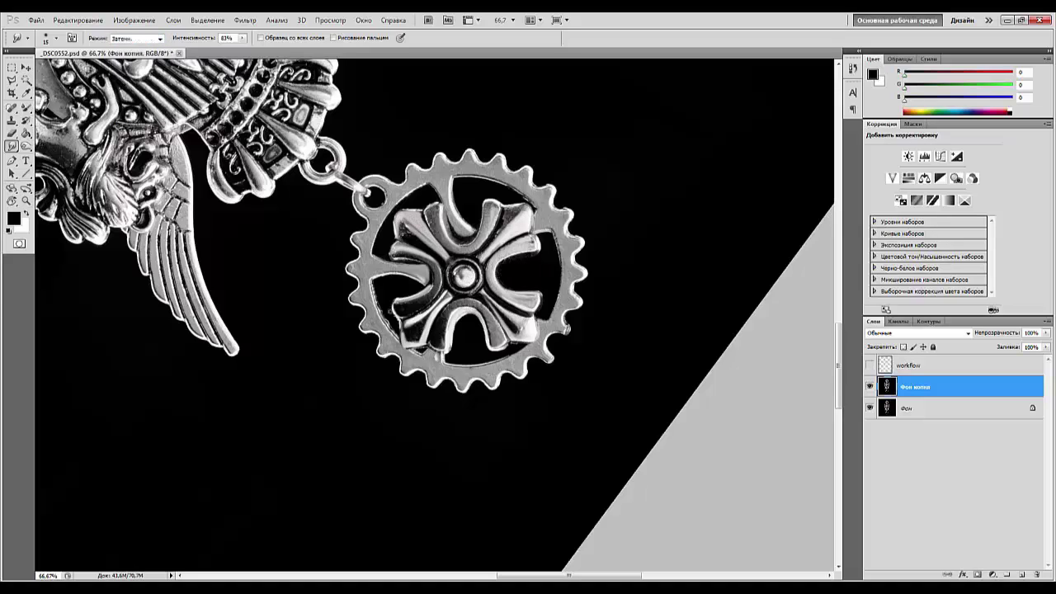
key("s")
left_click(12, 146)
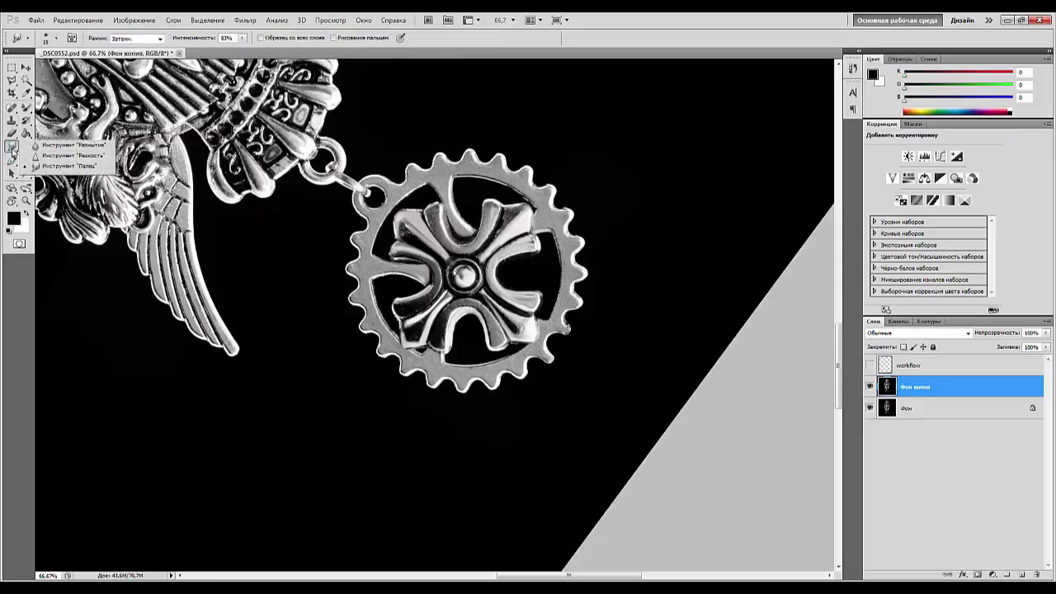
left_click(148, 39)
left_click(136, 79)
Smooth the body and hind leg of the lion beside the shield with the Smudge tool at 100% zoom.
left_click_drag(358, 164, 503, 352)
key("ctrl+plus")
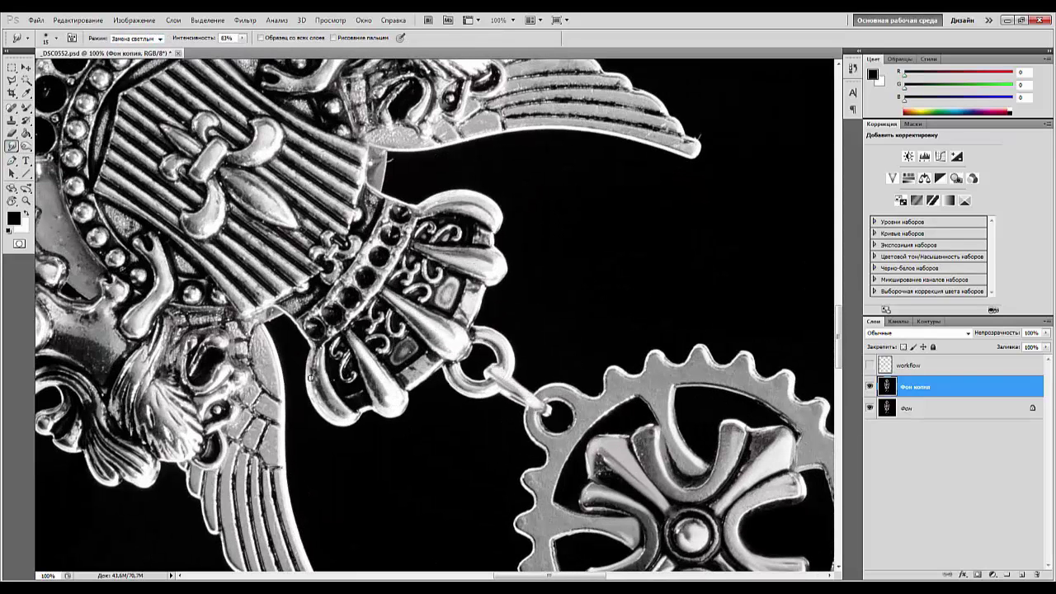
left_click_drag(253, 431, 179, 473)
left_click_drag(281, 126, 333, 245)
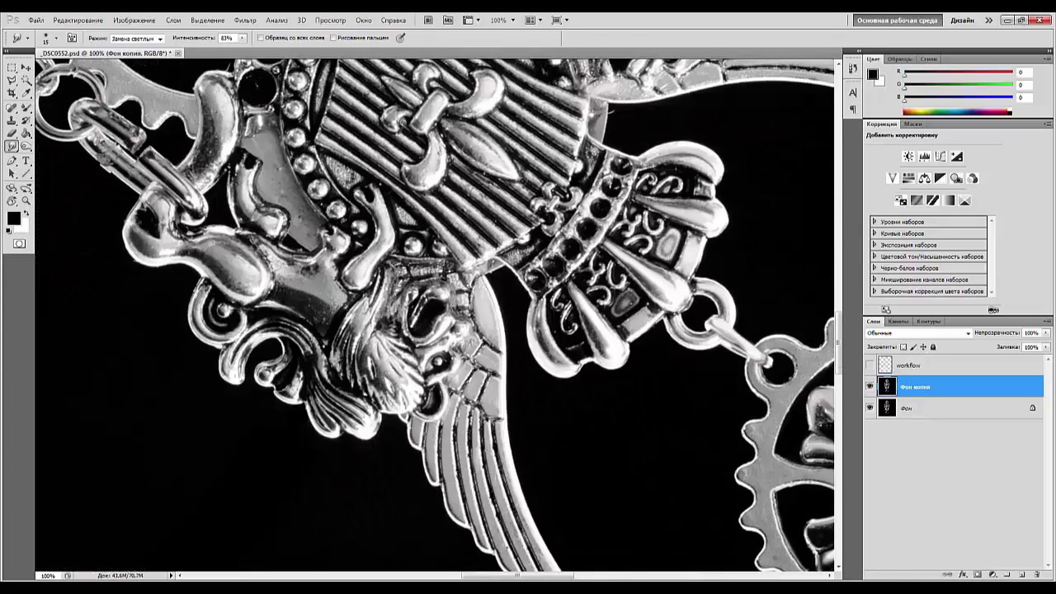
key("shift+b")
key("r")
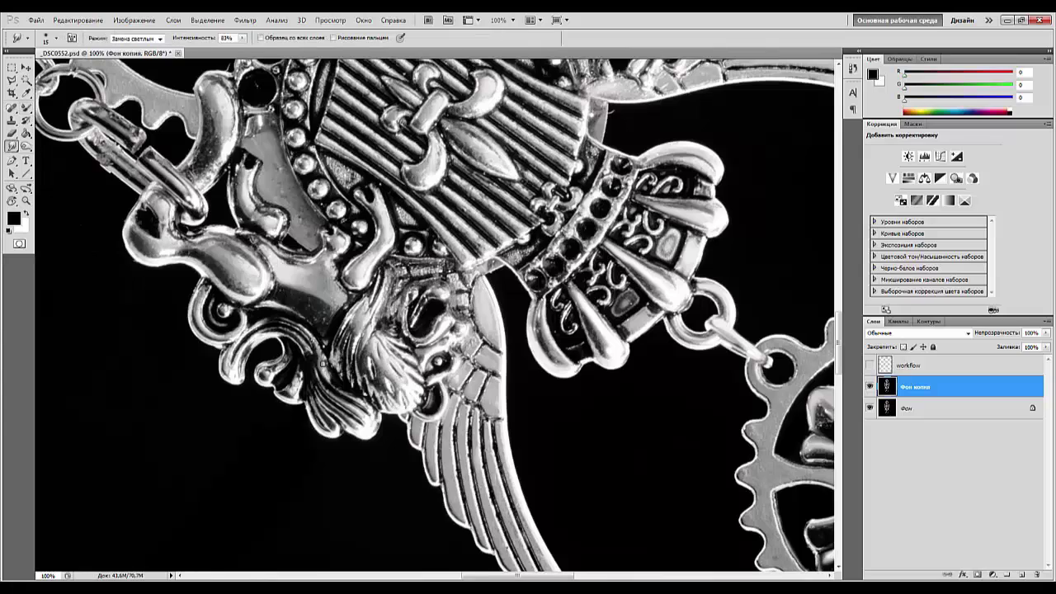
left_click_drag(183, 249, 140, 239)
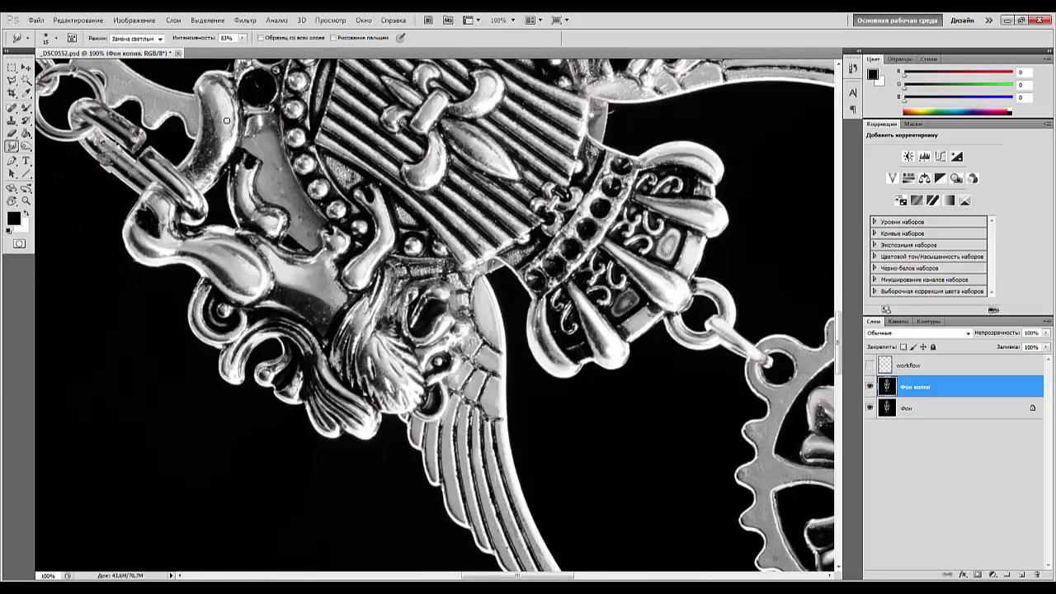
Smudge the elongated chain link by the lion's hind leg into continuous highlights, keeping the mode at Lighten.
left_click_drag(135, 135, 191, 198)
left_click(153, 40)
left_click(136, 57)
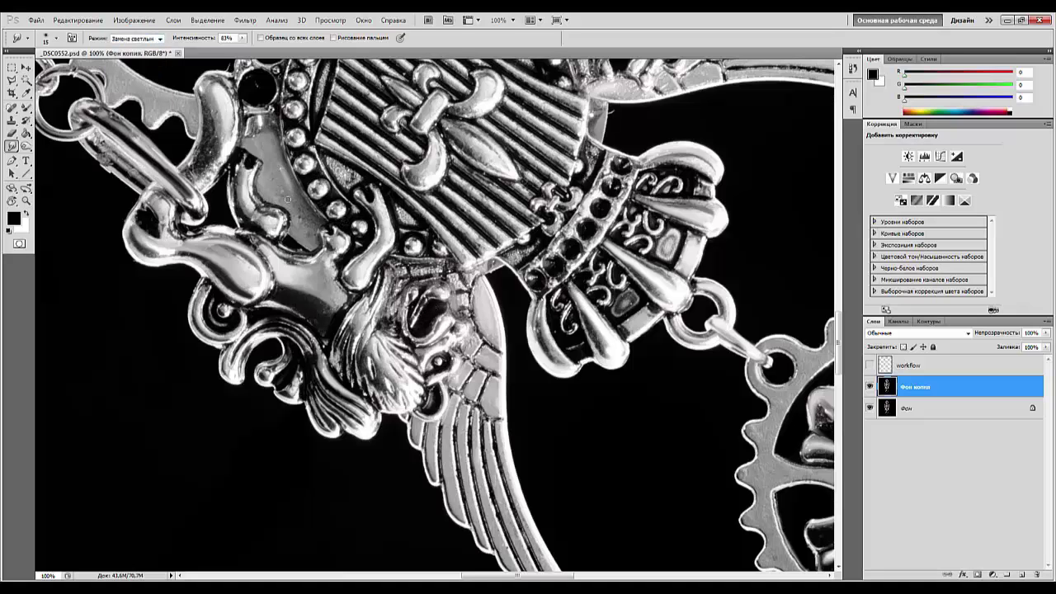
Blend the flat plate behind the lion with the Mixer Brush, smooth the curved hook beside it, and return to the Smudge tool.
key("b")
left_click_drag(264, 138, 304, 236)
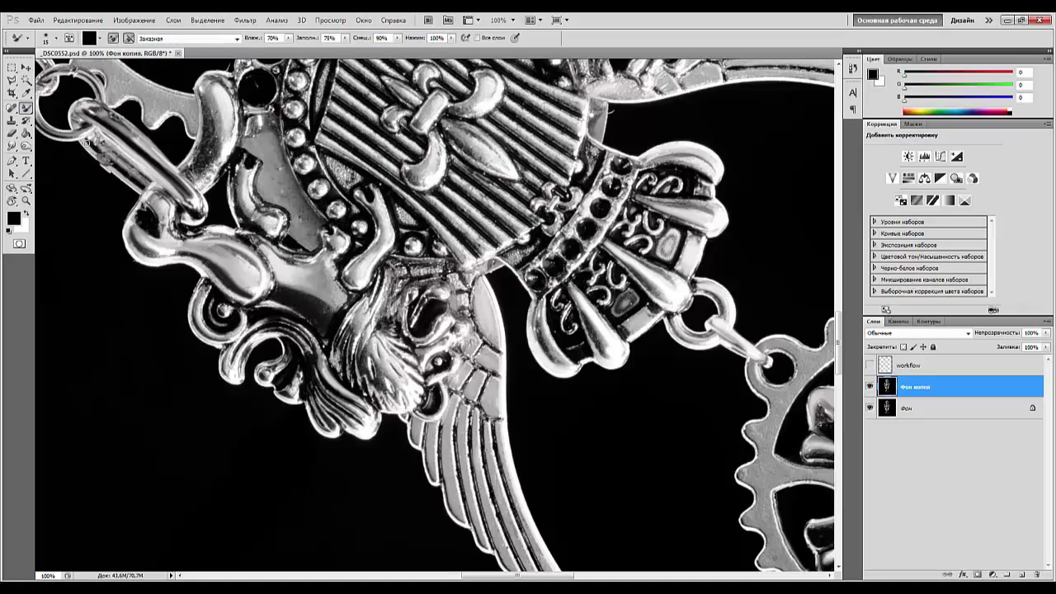
mouse_move(213, 112)
left_mouse_down()
mouse_move(214, 155)
mouse_move(203, 173)
left_mouse_up()
key("r")
Rotate the canvas so the shield's ridges run horizontally and smooth the petals of the fleur-de-lis with the Smudge tool.
mouse_move(206, 174)
left_mouse_down()
mouse_move(170, 345)
mouse_move(238, 355)
left_mouse_up()
left_click(11, 147)
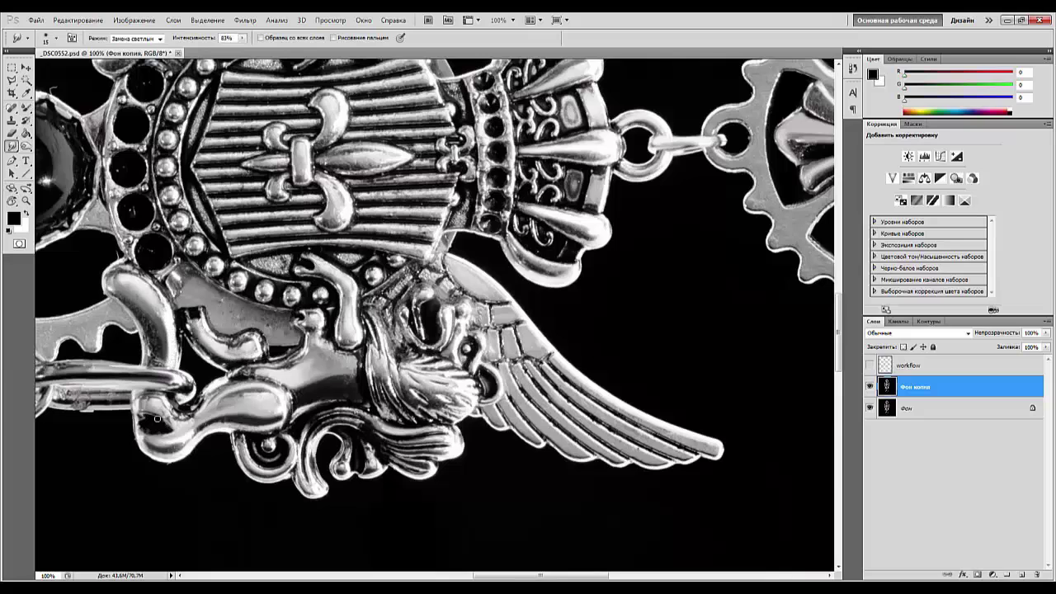
left_click_drag(336, 159, 381, 163)
left_click_drag(276, 129, 275, 161)
Smudge along the ridges of the striped shield around the fleur-de-lis to even out their highlights.
left_click_drag(388, 226, 434, 233)
left_click_drag(389, 195, 445, 196)
left_click_drag(363, 180, 450, 176)
left_click_drag(358, 135, 437, 131)
left_click_drag(354, 103, 433, 97)
left_click_drag(347, 247, 322, 356)
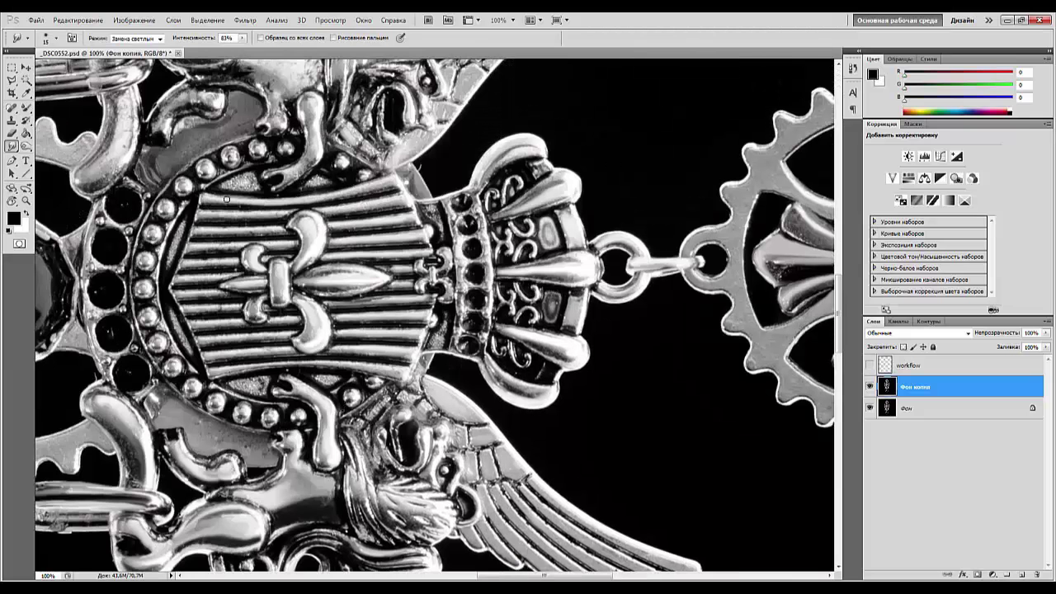
left_click_drag(252, 363, 397, 371)
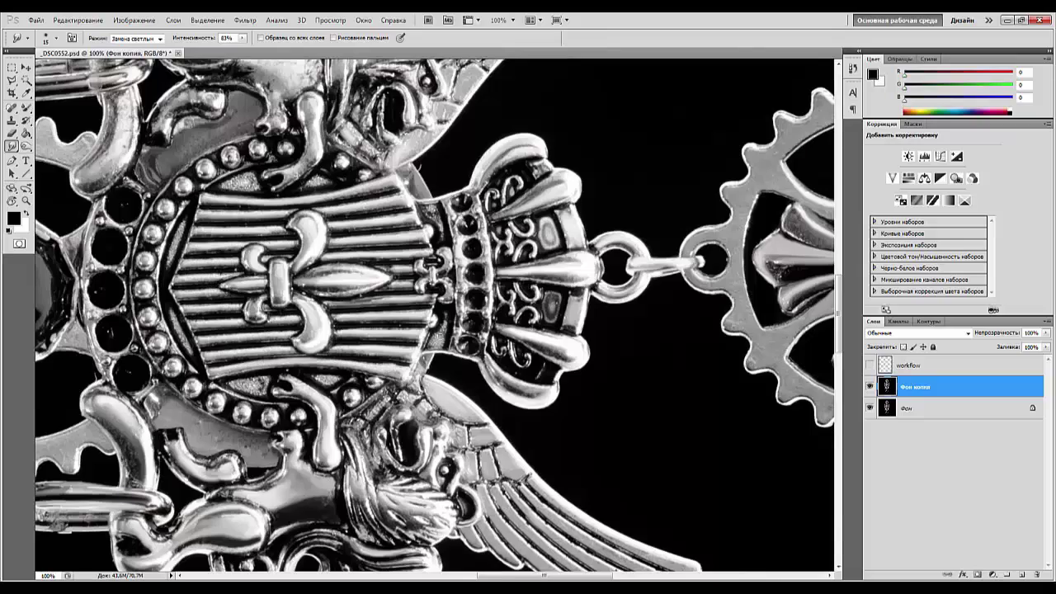
Smooth the curved hook near the lower lion and the elongated chain link attached to it.
left_click_drag(156, 437, 297, 370)
left_click_drag(251, 343, 288, 393)
left_click_drag(250, 428, 205, 420)
left_click_drag(174, 460, 249, 462)
key("ctrl+minus")
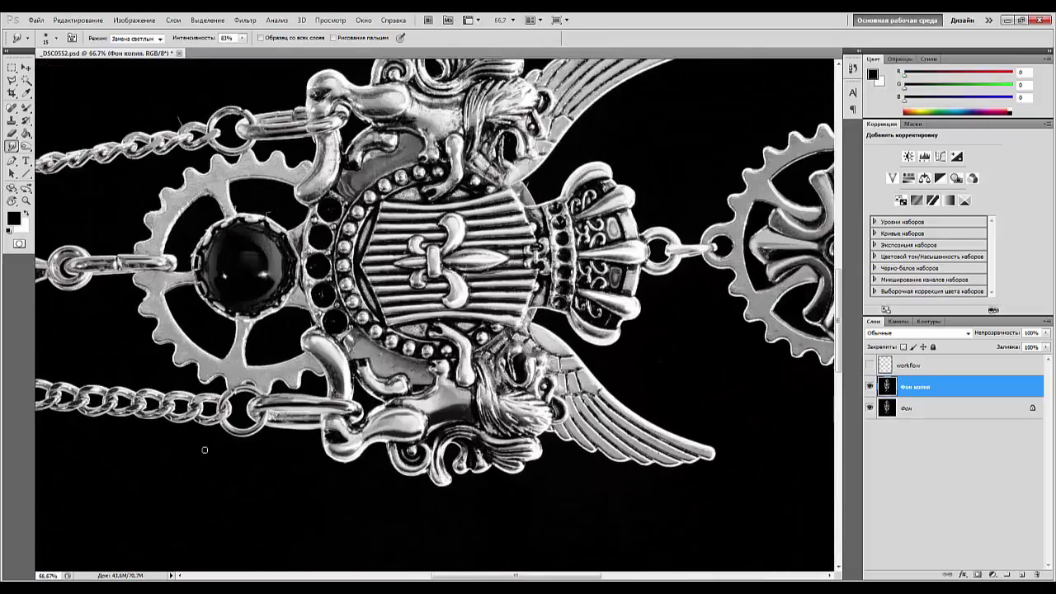
Smudge the lower lion's body, and the upper lion's body, hind leg, paw and neighbouring hook at 66.67% zoom.
left_click_drag(468, 403, 436, 406)
left_click_drag(467, 160, 459, 281)
left_click_drag(451, 245, 414, 229)
mouse_move(444, 252)
left_mouse_down()
mouse_move(408, 239)
mouse_move(421, 274)
left_mouse_up()
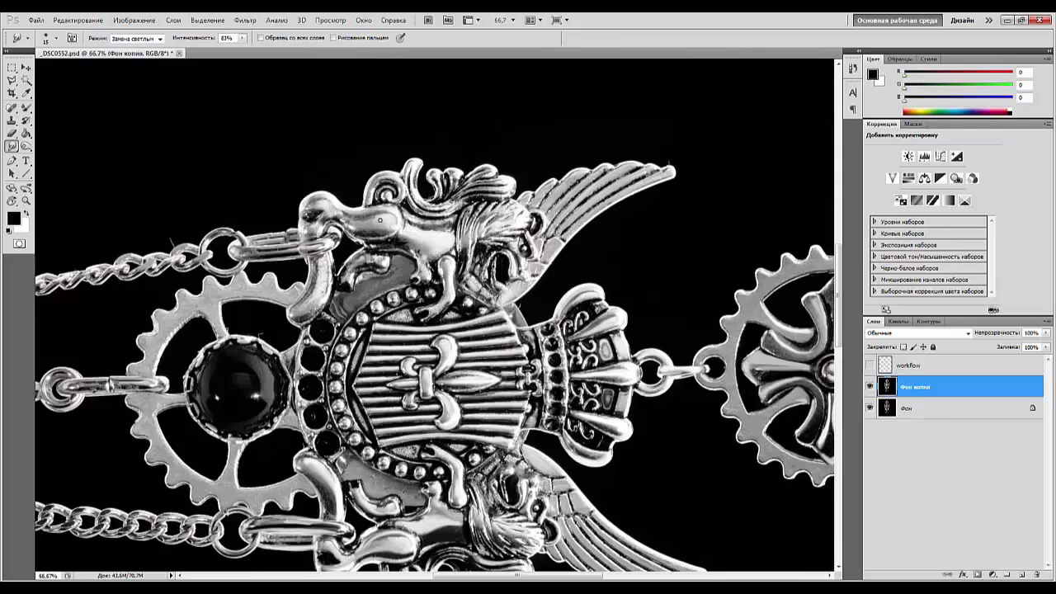
left_click_drag(381, 221, 348, 218)
left_click_drag(330, 202, 310, 197)
left_click_drag(322, 266, 317, 302)
left_click_drag(329, 264, 308, 312)
Rotate the canvas view and smooth the long chain links beside the left lion's paw and below the gemstone gear.
mouse_move(387, 264)
left_mouse_down()
mouse_move(358, 270)
mouse_move(522, 578)
left_mouse_up()
key("ctrl+z")
key("s")
key("r")
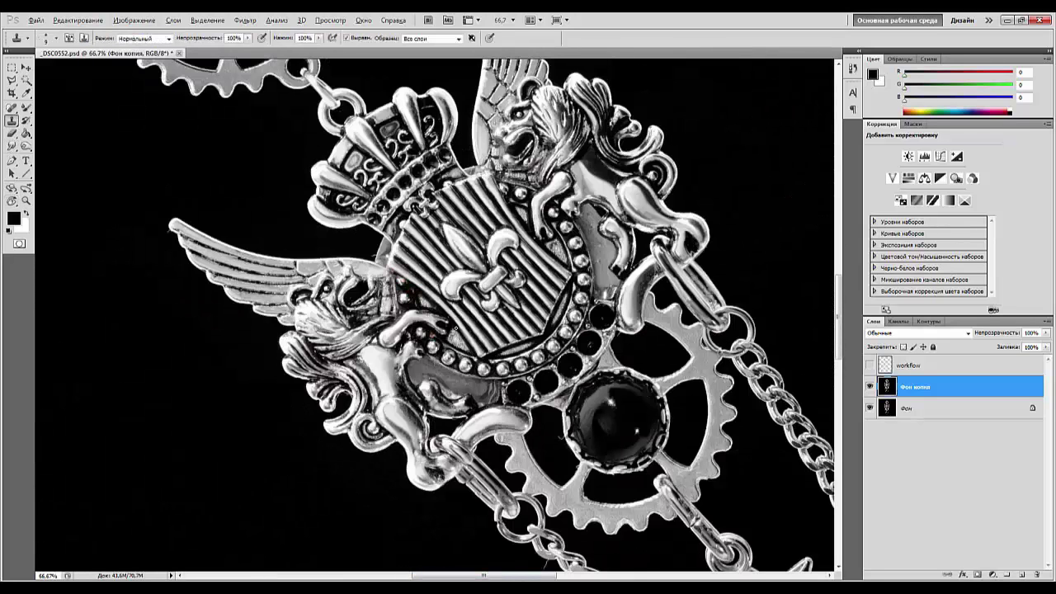
key("r")
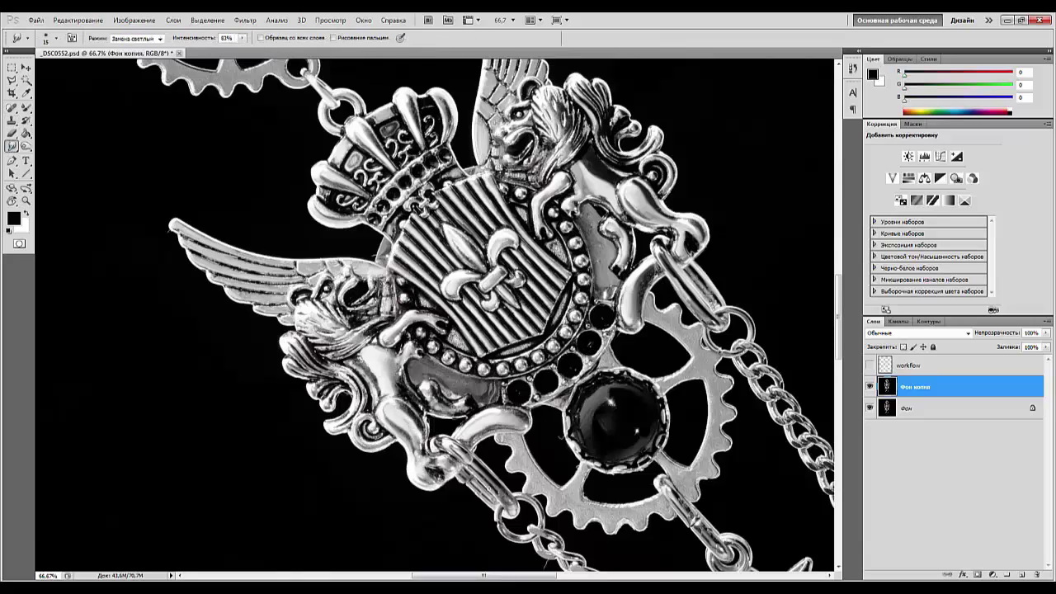
left_click_drag(466, 477, 490, 493)
mouse_move(475, 461)
left_mouse_down()
mouse_move(513, 502)
mouse_move(502, 530)
left_mouse_up()
left_click_drag(675, 499, 703, 528)
right_click(12, 146)
left_click(60, 158)
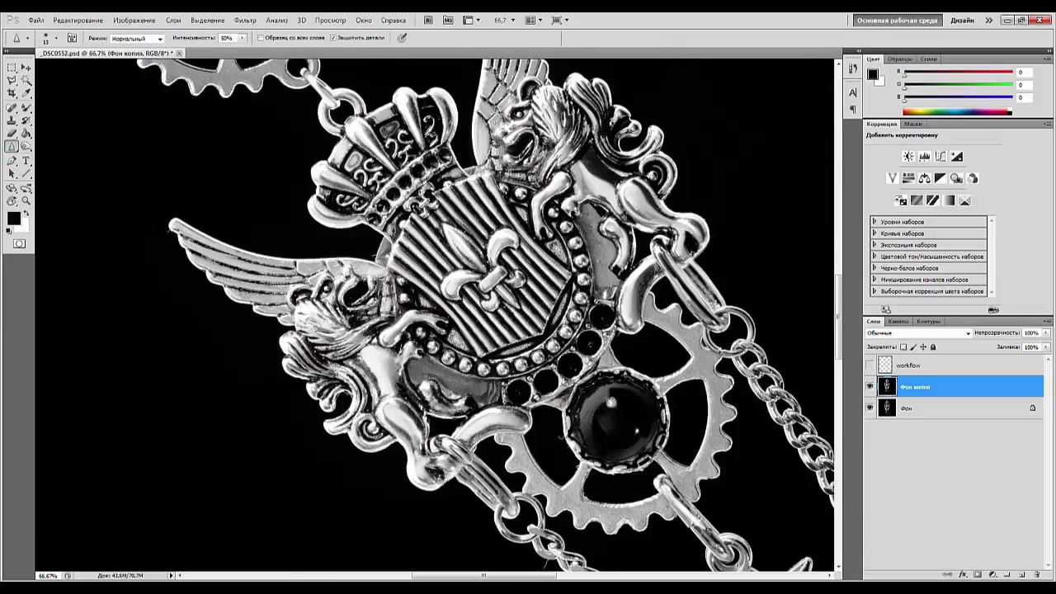
right_click(11, 146)
left_click(58, 170)
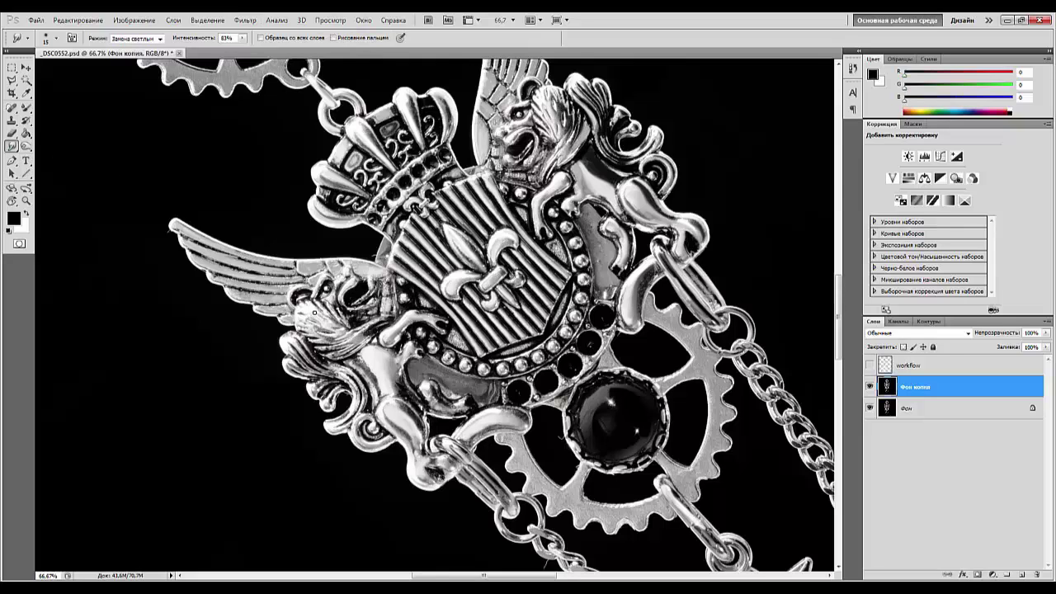
Smudge the left lion's wing base and mane in Lighten mode and its body in Darken mode.
left_click_drag(246, 273, 263, 276)
left_click_drag(262, 311, 291, 316)
left_click_drag(302, 362, 290, 349)
left_click(160, 39)
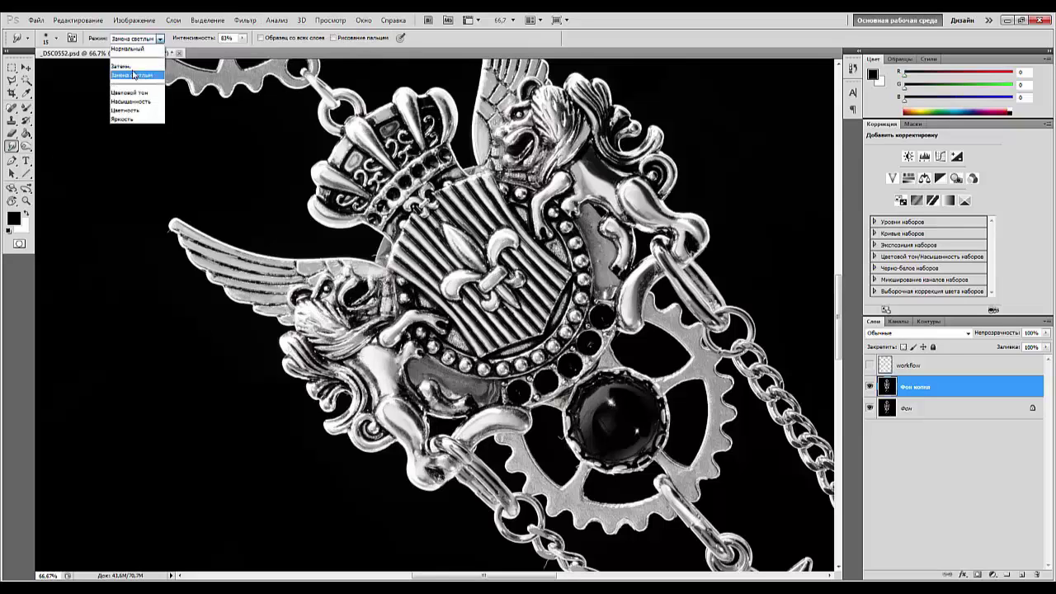
left_click(126, 65)
left_click_drag(365, 363, 375, 389)
Smudge the hanging side chain's links in Lighten and Darken modes, and reset the canvas view rotation to 0°.
mouse_move(701, 511)
left_mouse_down()
mouse_move(350, 379)
mouse_move(349, 406)
left_mouse_up()
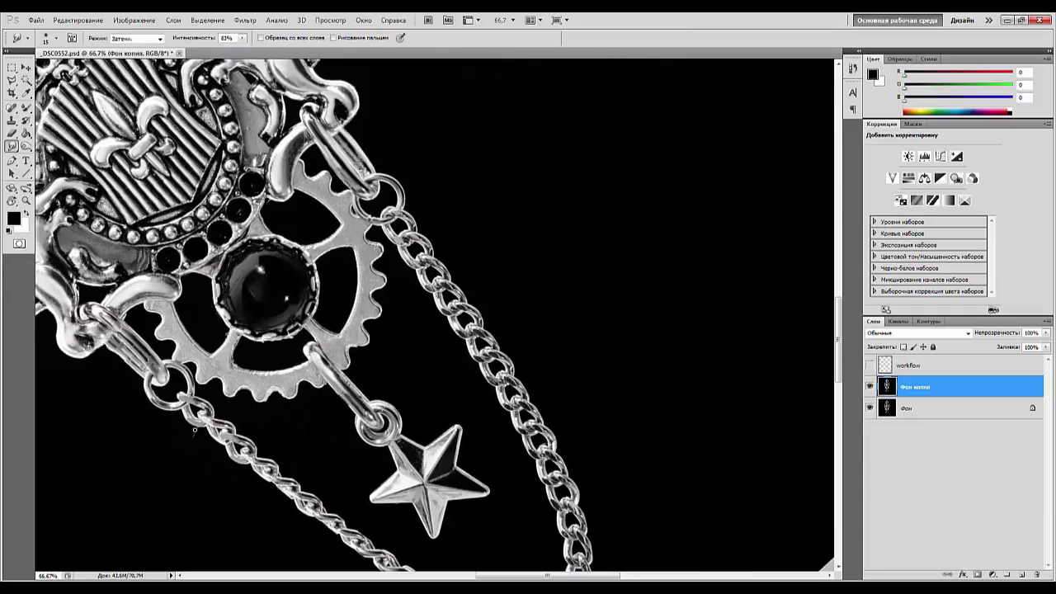
left_click_drag(226, 509, 87, 326)
left_click(160, 38)
left_click(132, 77)
key("ctrl+plus")
key("ctrl+plus")
left_click_drag(241, 348, 620, 368)
mouse_move(429, 157)
left_mouse_down()
mouse_move(387, 196)
mouse_move(388, 358)
mouse_move(207, 335)
mouse_move(376, 311)
mouse_move(347, 416)
mouse_move(355, 330)
left_mouse_up()
mouse_move(264, 198)
left_mouse_down()
mouse_move(311, 258)
mouse_move(274, 222)
left_mouse_up()
left_click(160, 38)
left_click(126, 66)
mouse_move(279, 172)
left_mouse_down()
mouse_move(343, 263)
mouse_move(442, 267)
left_mouse_up()
scroll(413, 359, "down", 6)
key("r")
key("Escape")
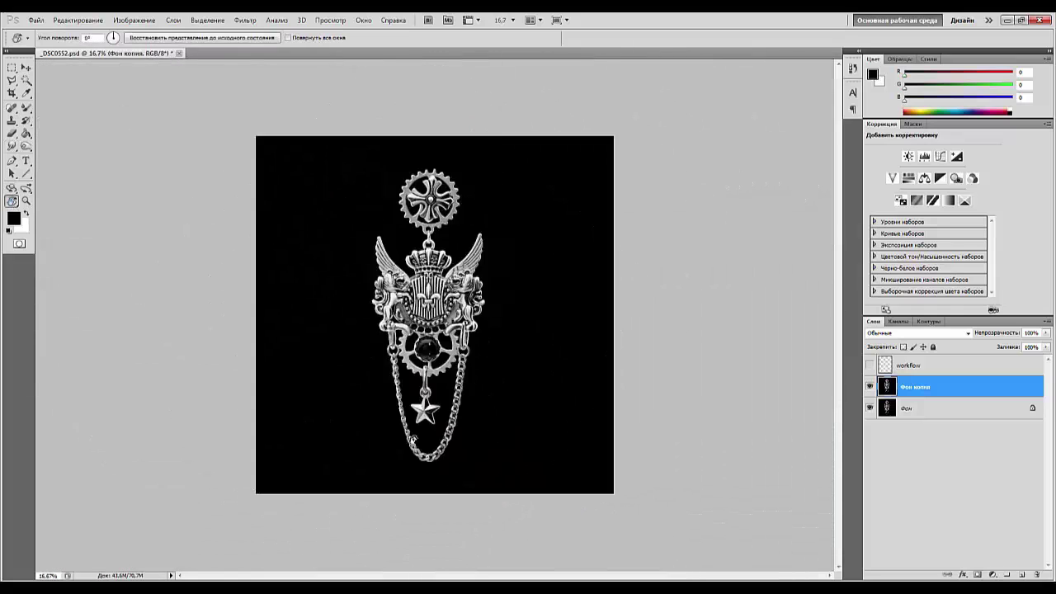
Duplicate the retouched layer and rotate the copy slightly counterclockwise to straighten the pendant.
left_click_drag(957, 388, 1021, 575)
key("ctrl+t")
left_click_drag(707, 383, 707, 378)
key("Return")
scroll(708, 378, "up", 2)
scroll(708, 379, "down", 2)
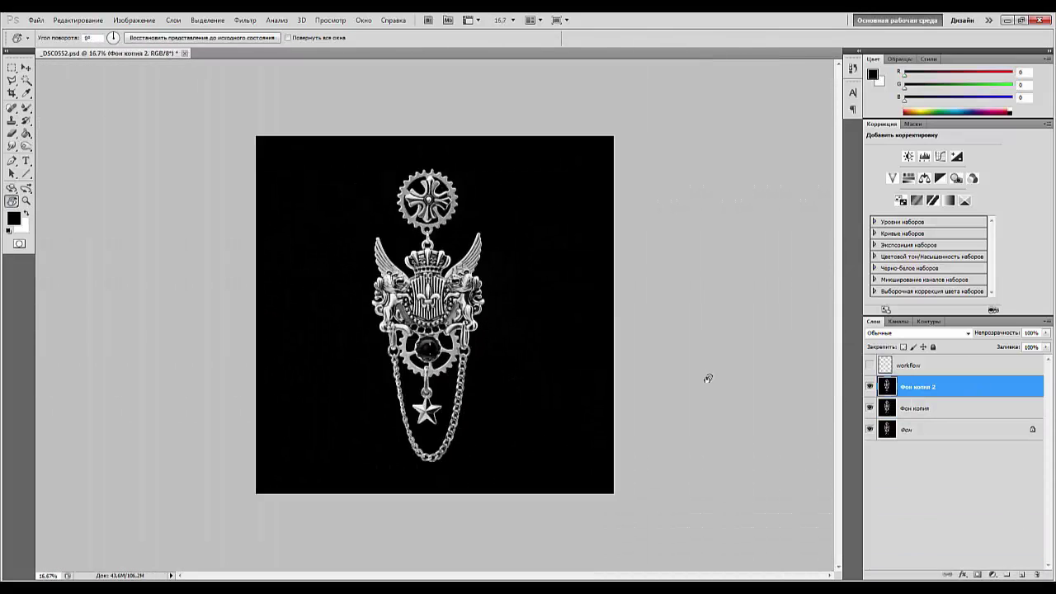
Try a Smart Blur with a larger radius on the duplicated layer, and delete that layer.
key("ctrl+plus")
left_click(246, 21)
mouse_move(256, 170)
left_click(130, 170)
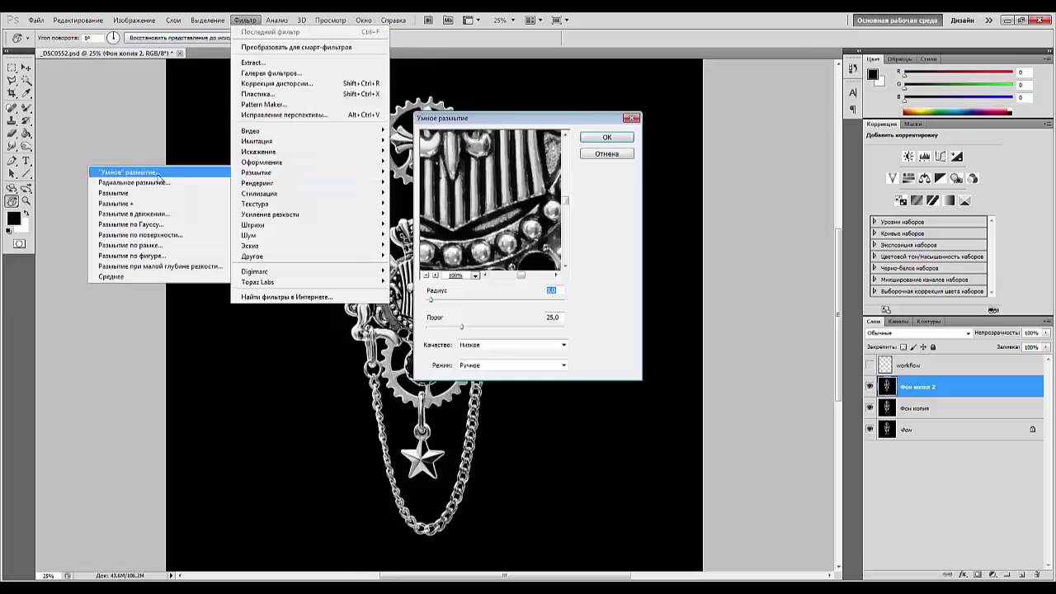
left_click_drag(431, 300, 463, 301)
left_click_drag(540, 262, 506, 242)
left_click(562, 346)
left_click_drag(461, 327, 471, 300)
left_click(511, 372)
left_click(606, 137)
key("Return")
key("ctrl+plus")
key("ctrl+plus")
key("ctrl+plus")
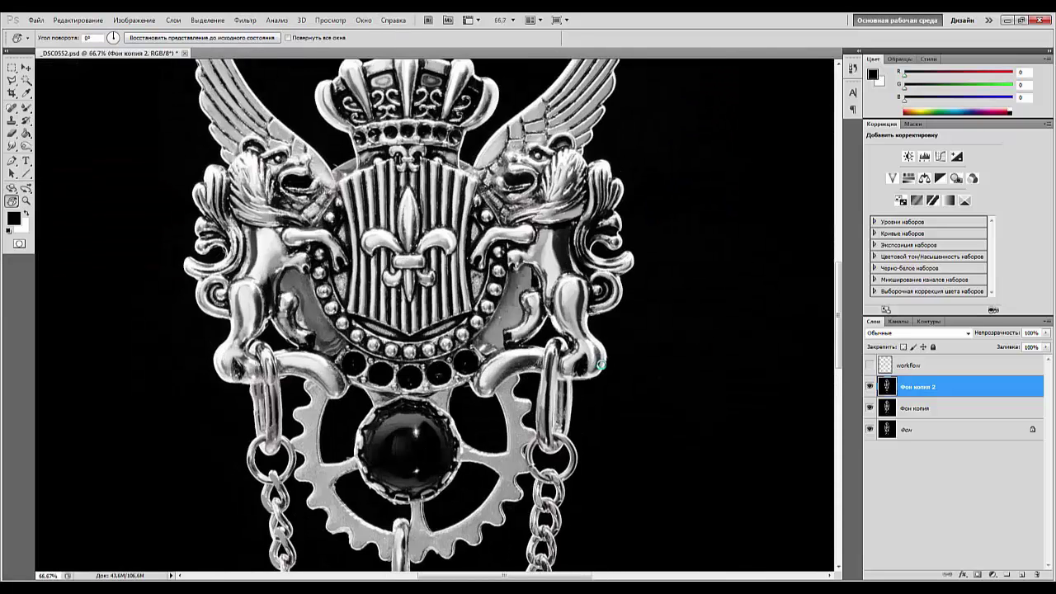
left_click(1037, 575)
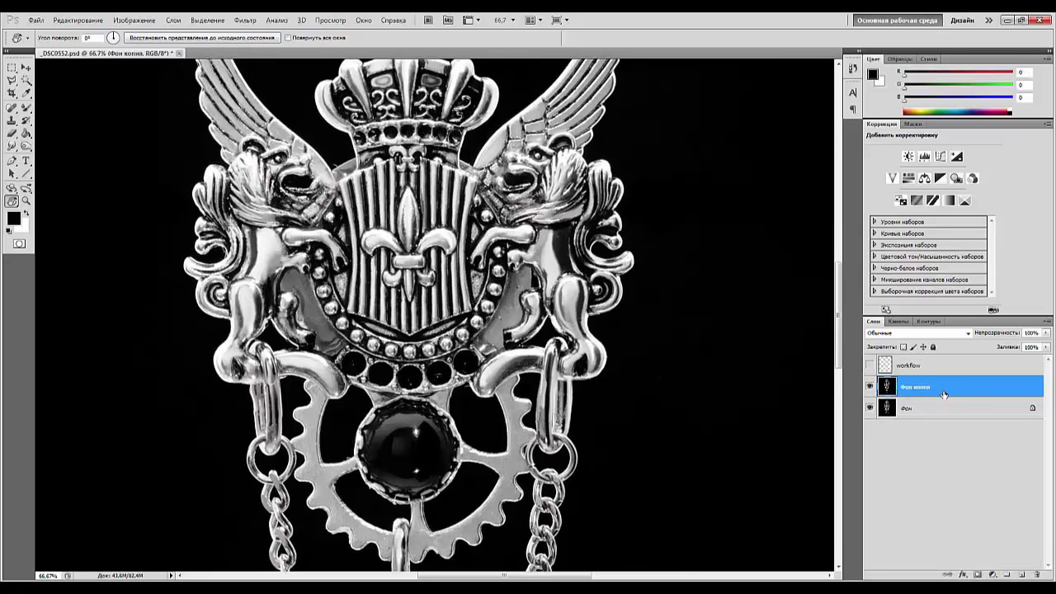
Rotate the retouched layer by -0.97° with Free Transform to straighten the pendant.
key("ctrl+minus")
key("ctrl+minus")
key("ctrl+minus")
key("ctrl+minus")
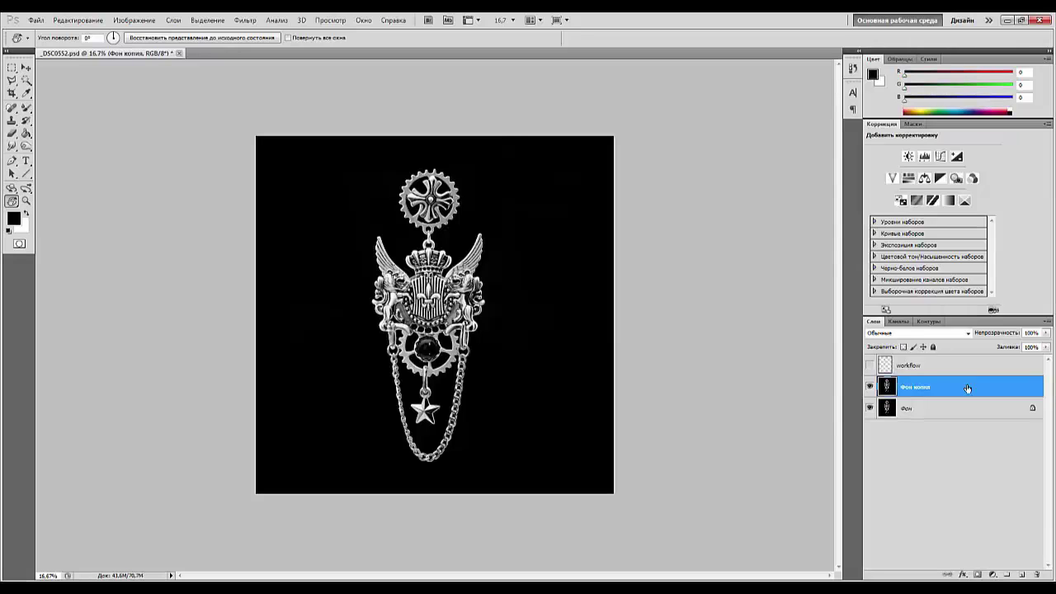
key("ctrl+t")
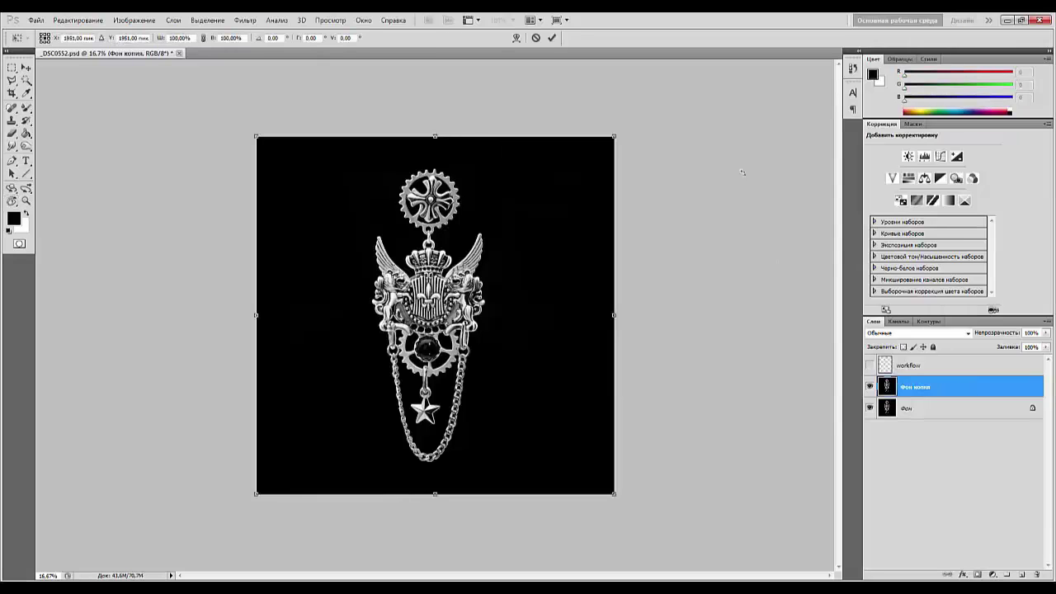
left_click_drag(690, 139, 689, 134)
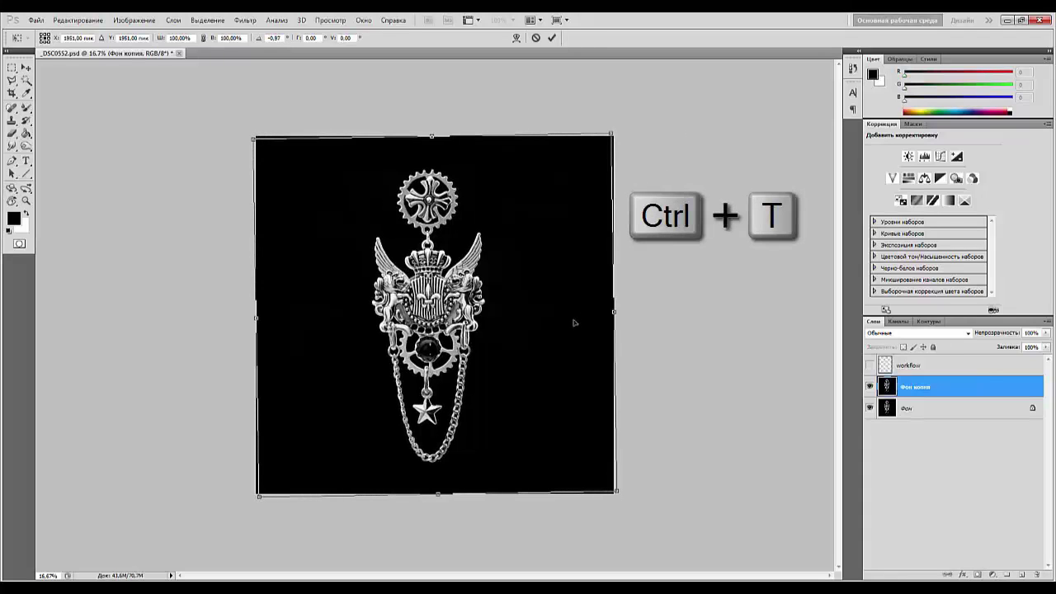
key("r")
key("Return")
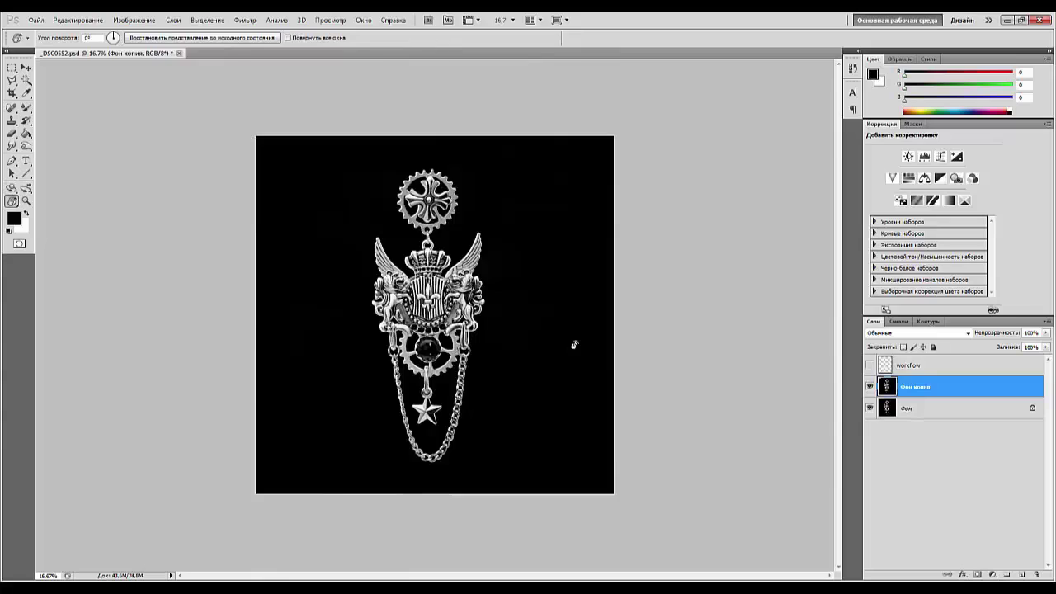
Select the upper cross gear with a rectangular marquee, rotate it -4.20°, shift it slightly left onto its connecting link, and deselect.
key("ctrl+plus")
key("ctrl+plus")
key("ctrl+plus")
left_click_drag(420, 264, 421, 372)
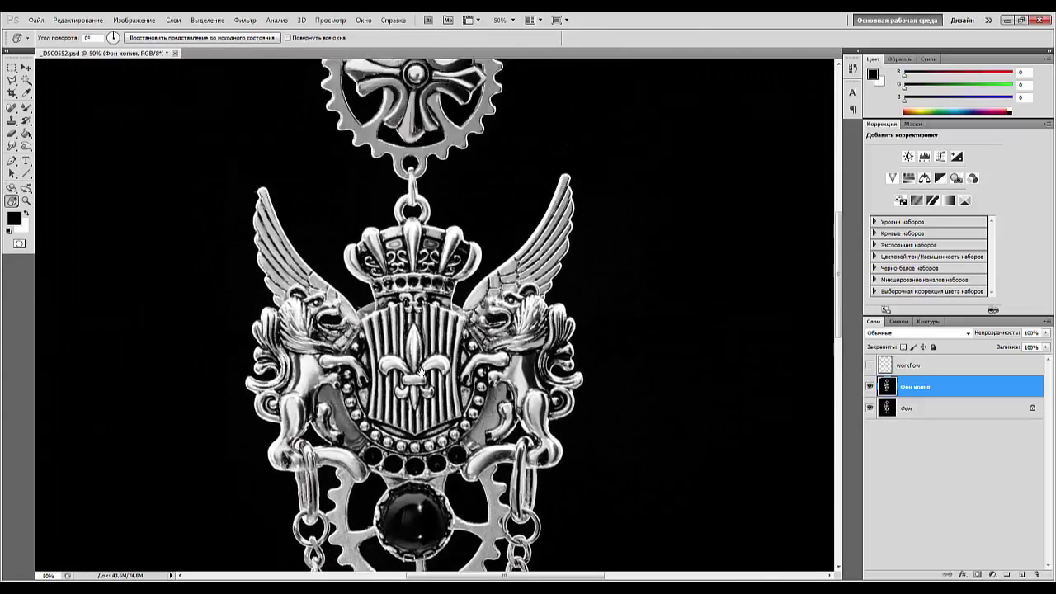
scroll(421, 370, "up", 3)
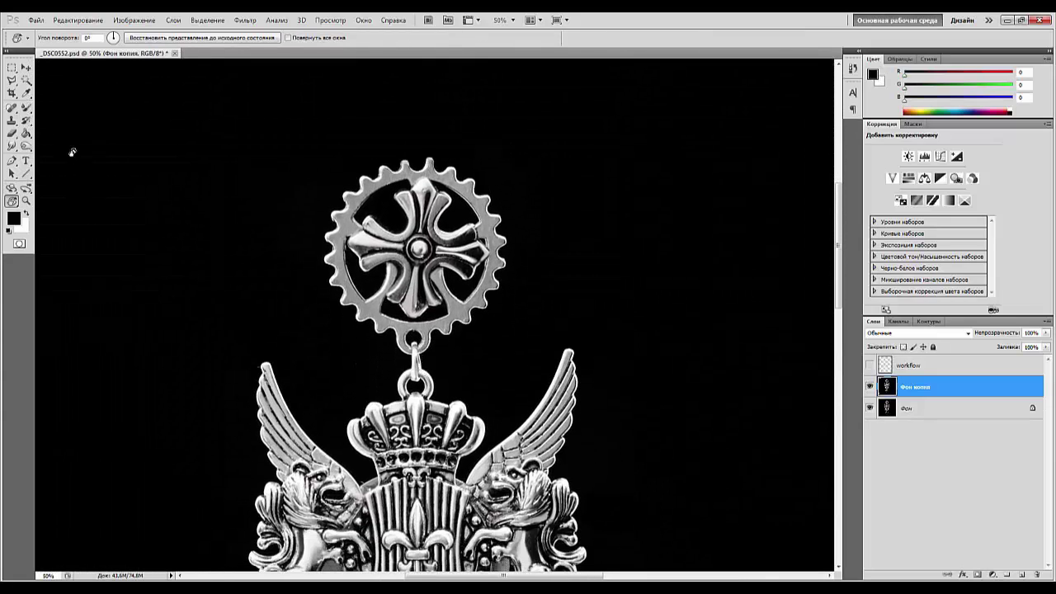
left_click(13, 67)
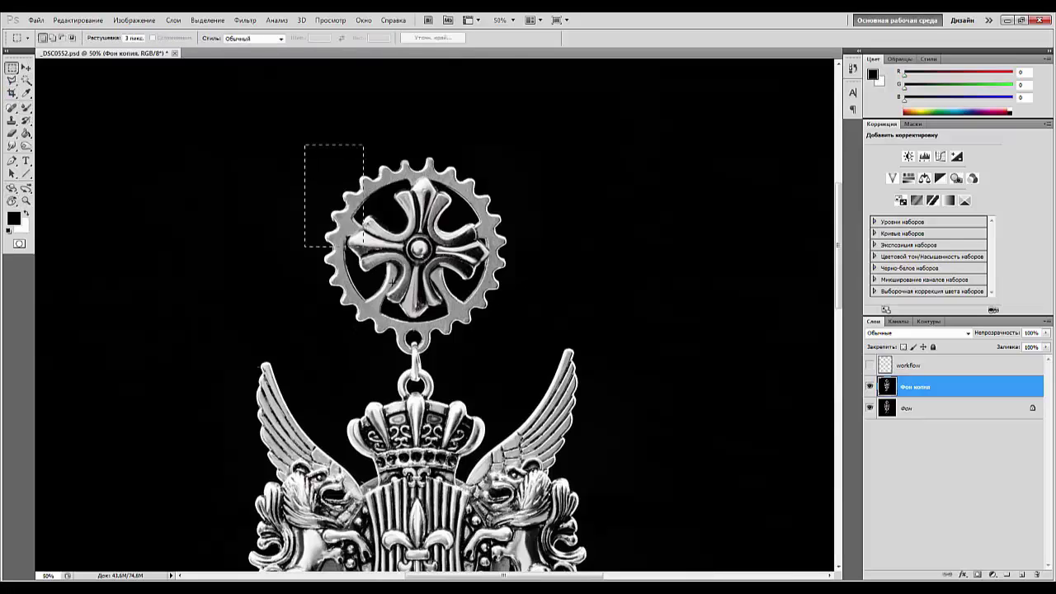
left_click_drag(363, 246, 518, 356)
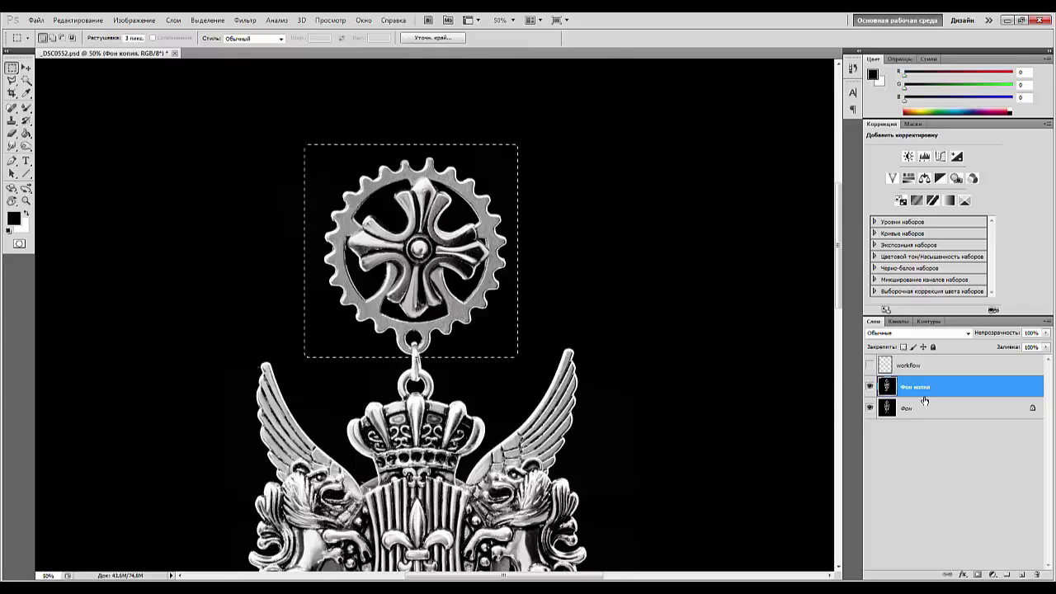
key("ctrl+t")
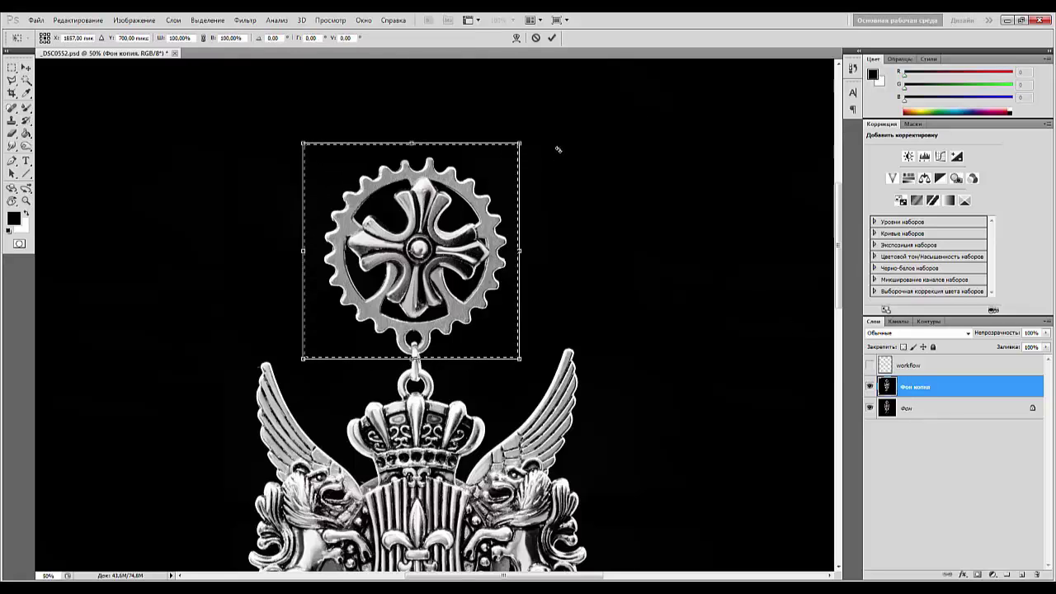
left_click_drag(558, 149, 548, 140)
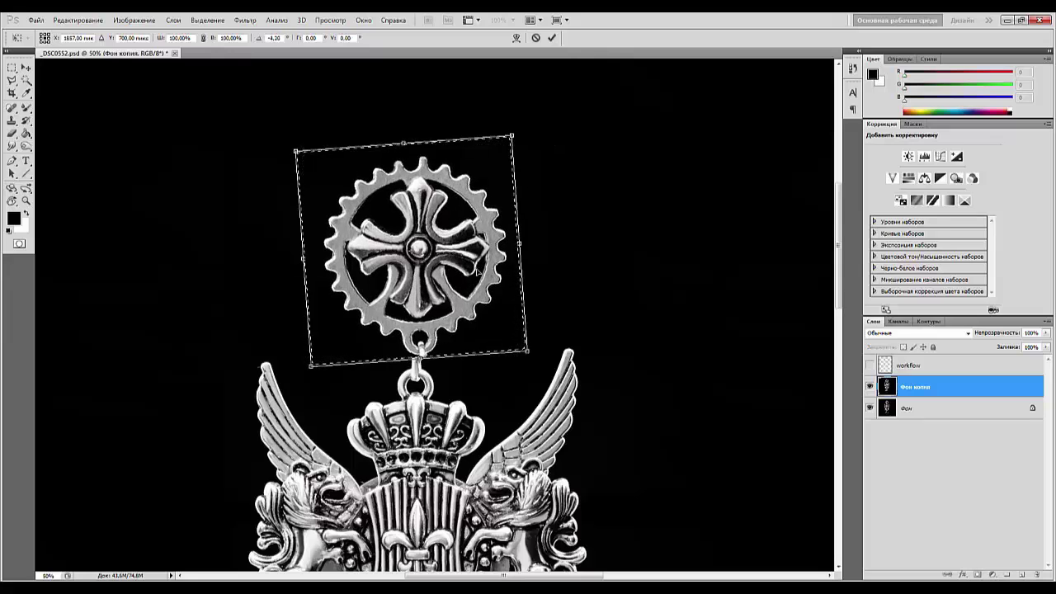
left_click_drag(476, 271, 465, 277)
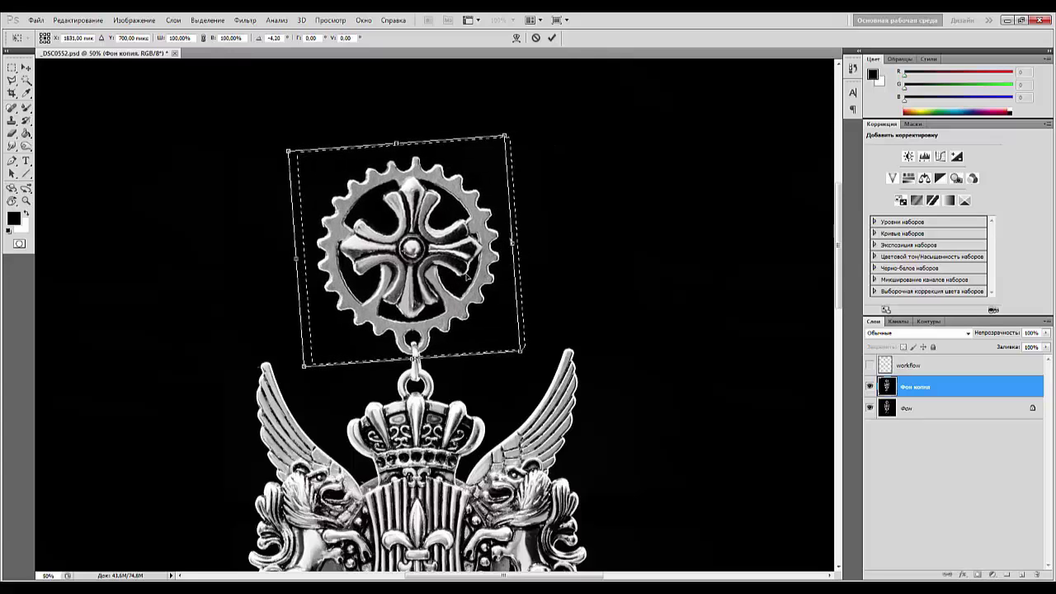
key("Return")
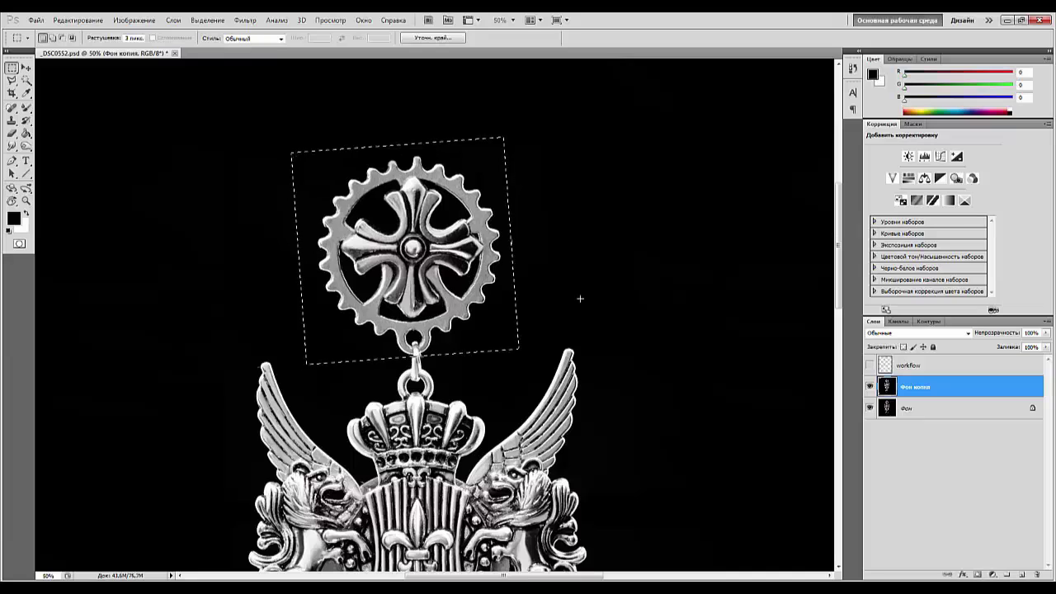
key("ctrl+d")
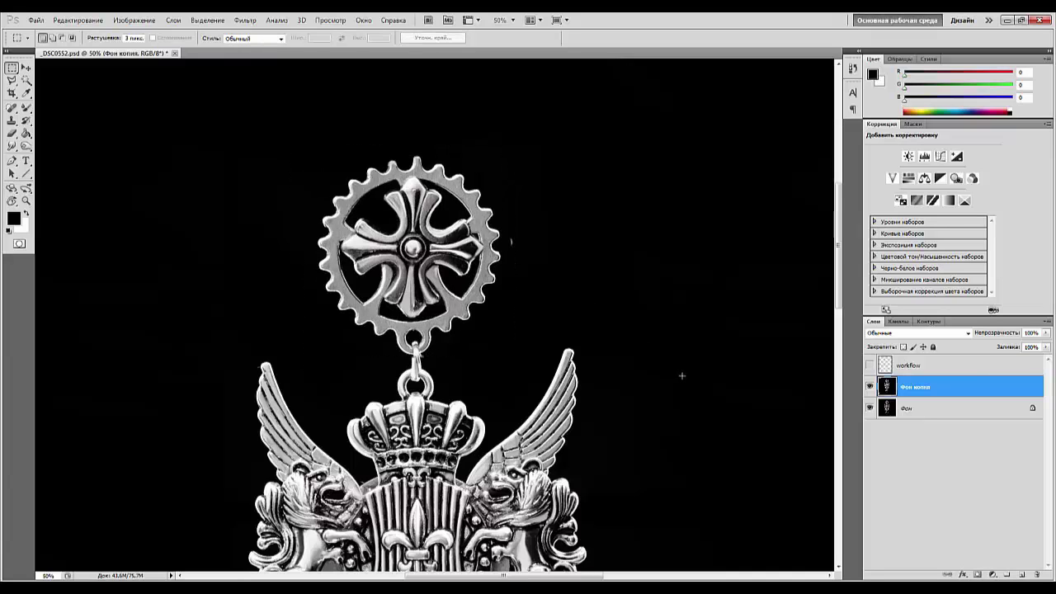
Marquee an empty strip of the black background beside the upper gear, and activate the Smudge tool.
scroll(434, 314, "right", 5)
left_click_drag(518, 317, 754, 344)
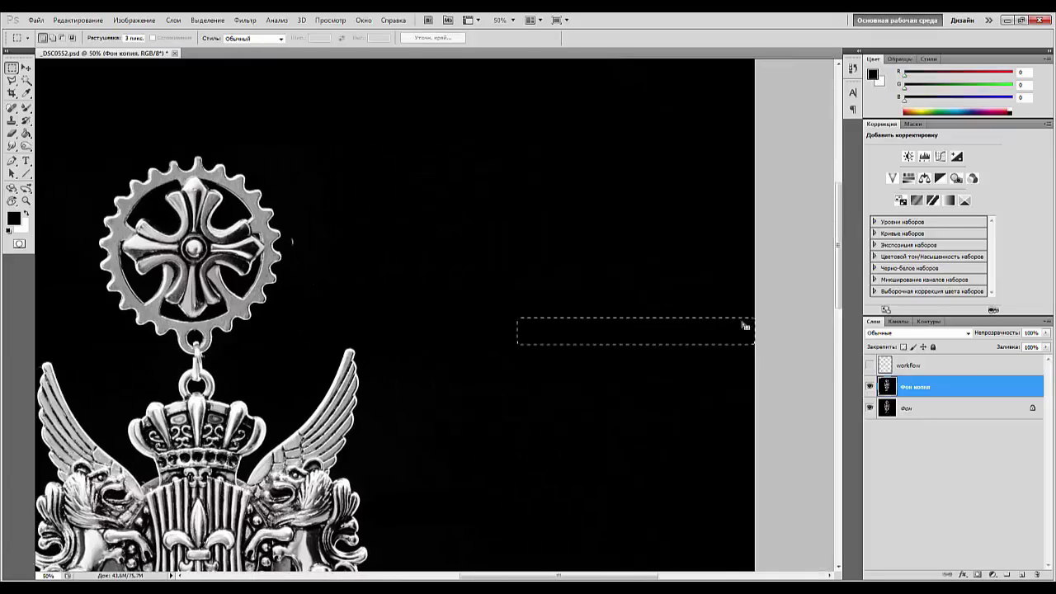
key("ctrl+minus")
key("ctrl+plus")
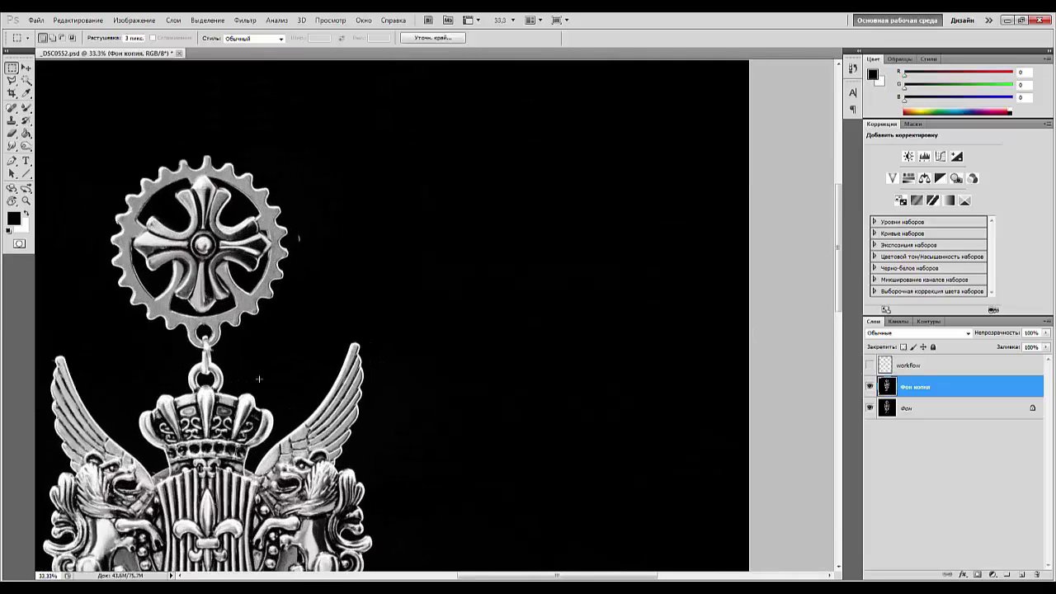
key("ctrl+plus")
left_click_drag(325, 391, 580, 444)
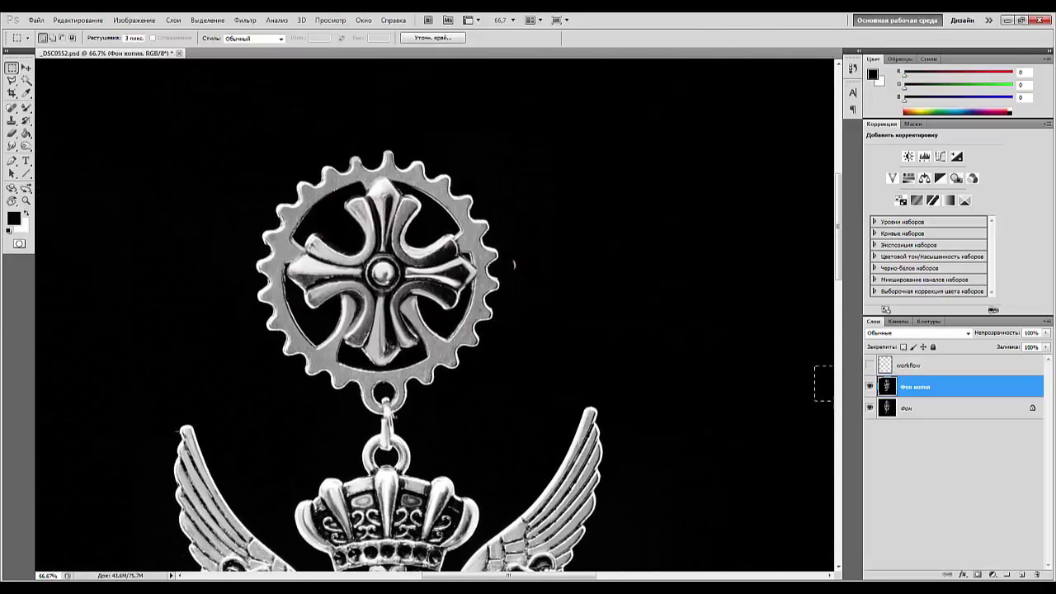
left_click(25, 111)
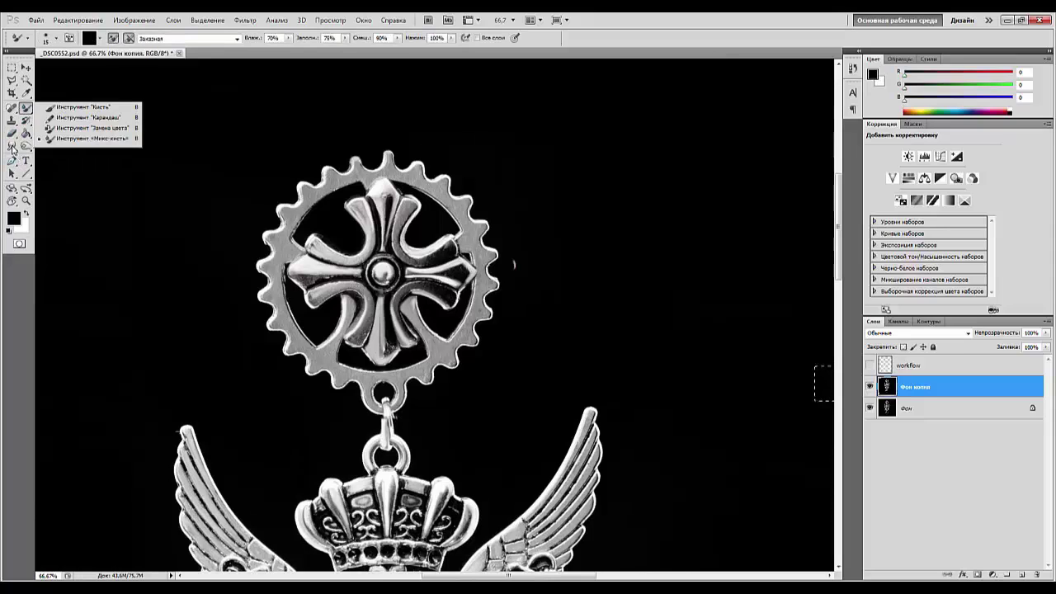
left_click(12, 146)
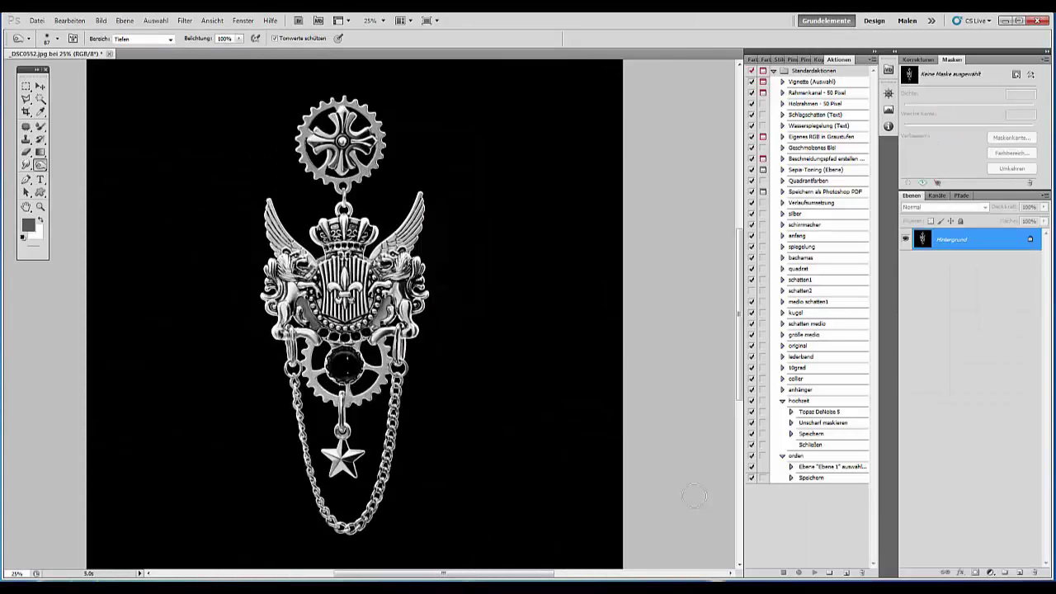
Try Unsharp Mask on the whole image with a strongly reduced strength.
key("ctrl+minus")
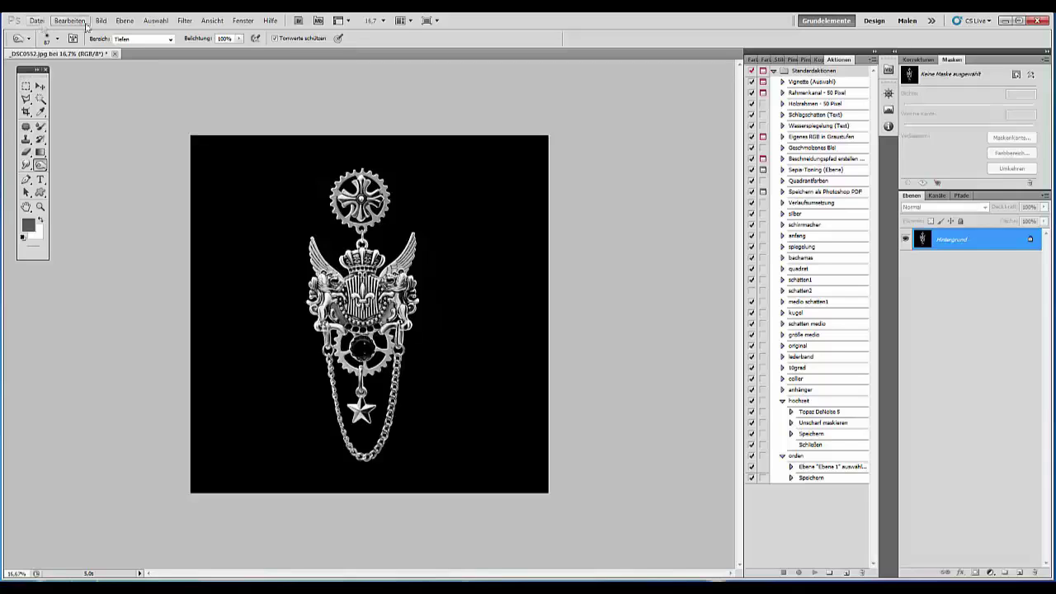
left_click(185, 22)
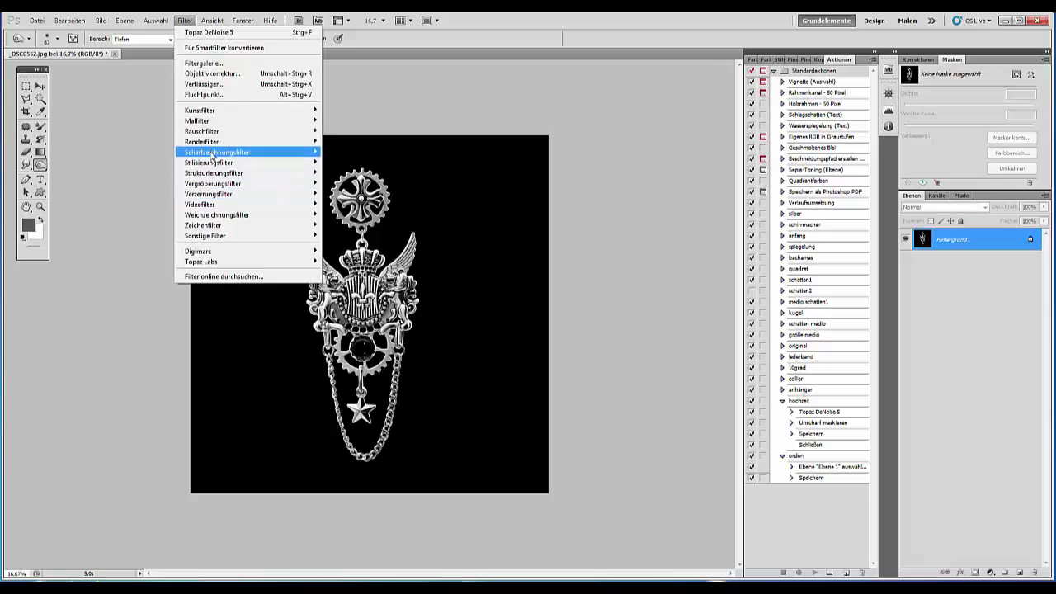
mouse_move(207, 153)
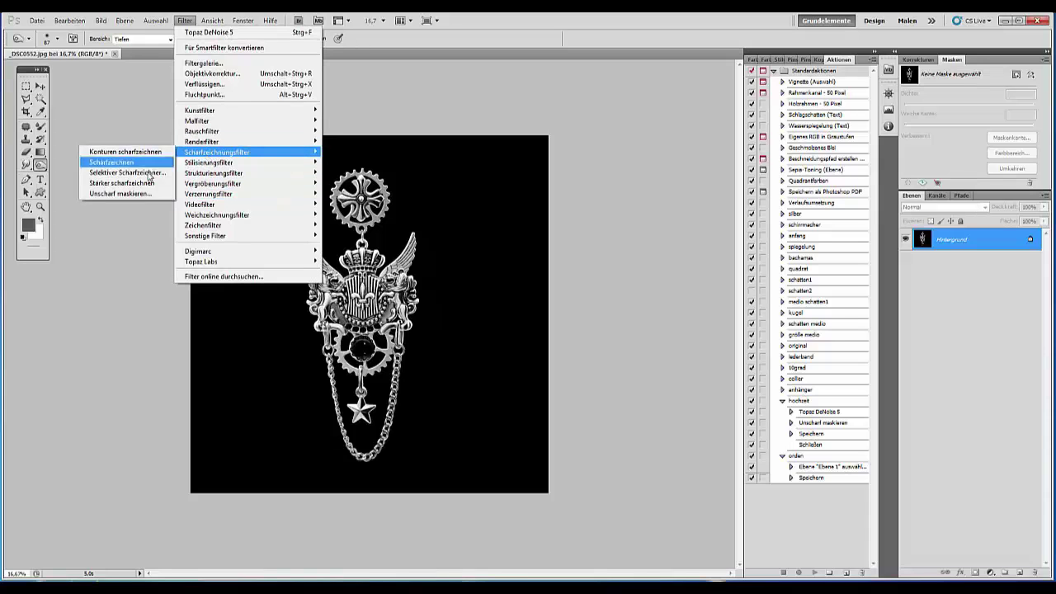
left_click(132, 194)
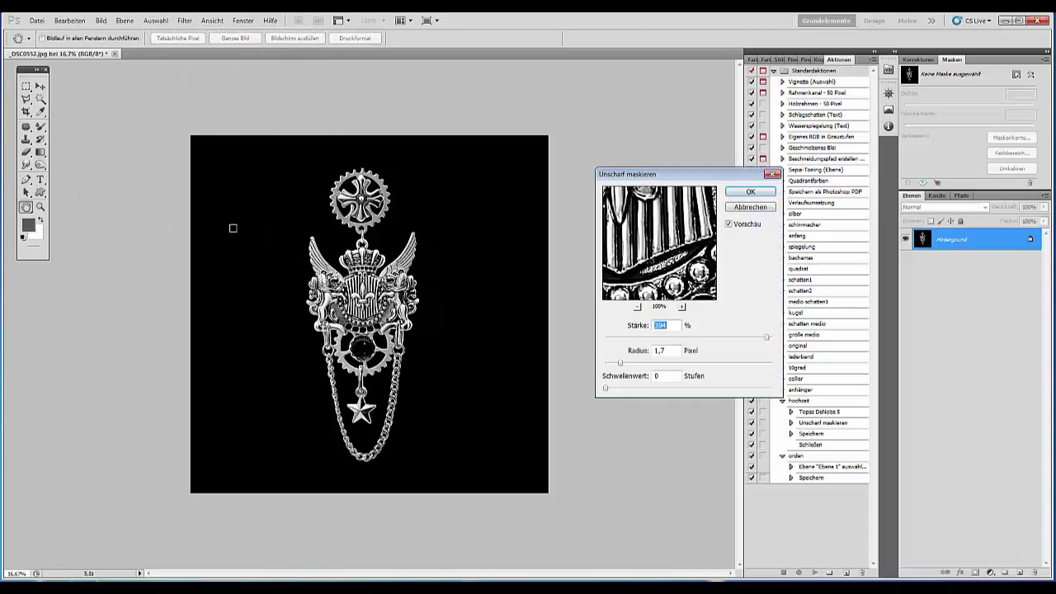
left_click_drag(766, 338, 610, 341)
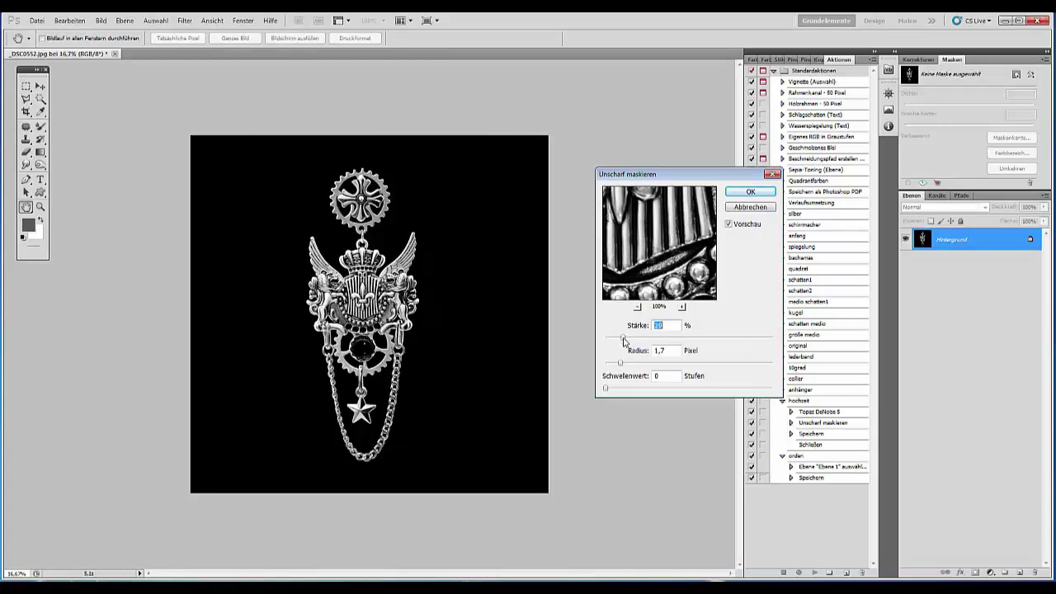
left_click_drag(622, 341, 636, 341)
left_click(768, 208)
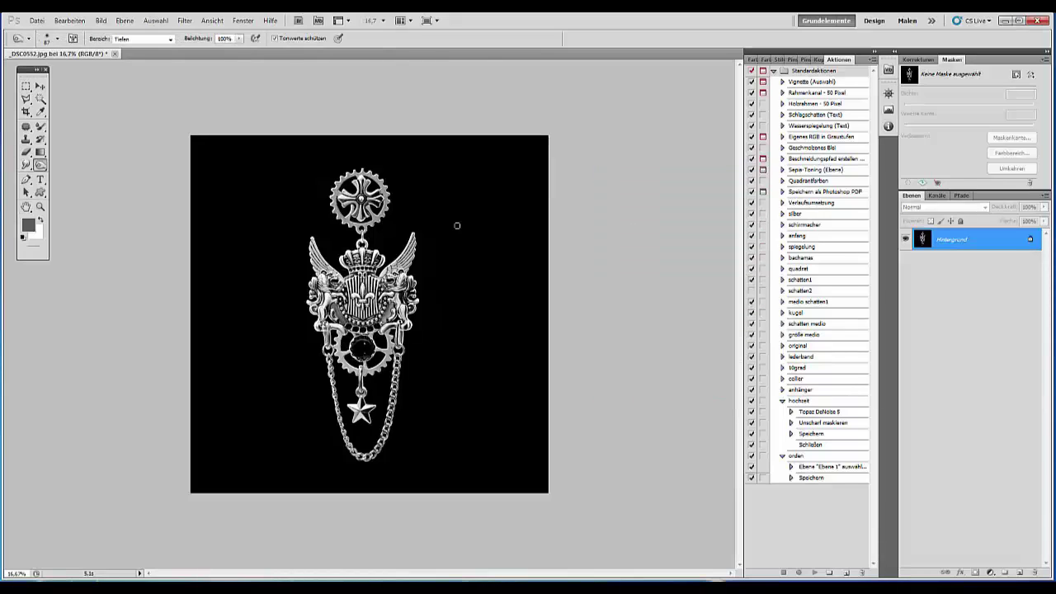
left_click(103, 22)
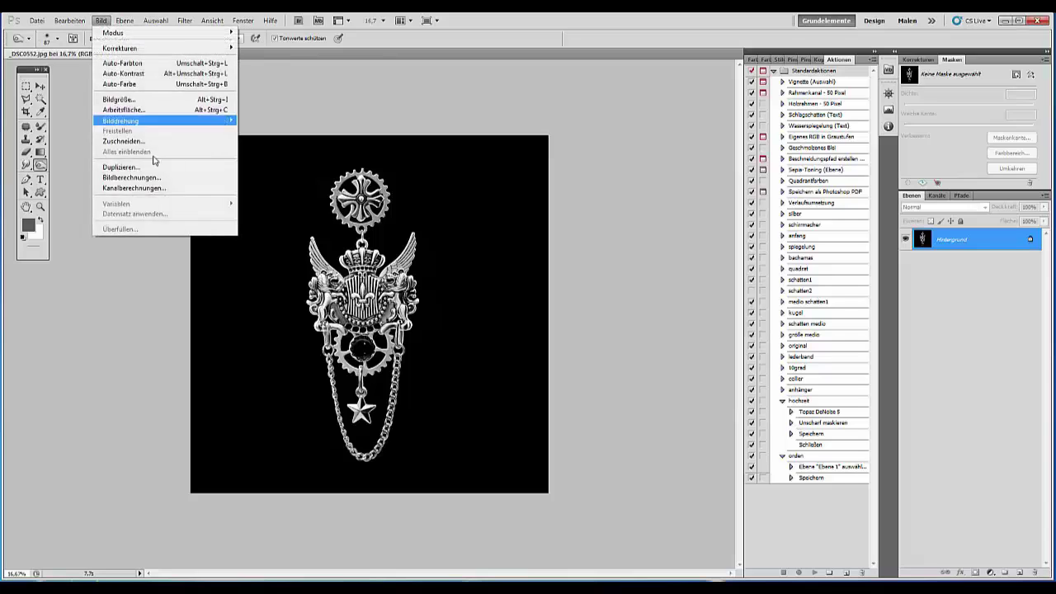
left_click(122, 105)
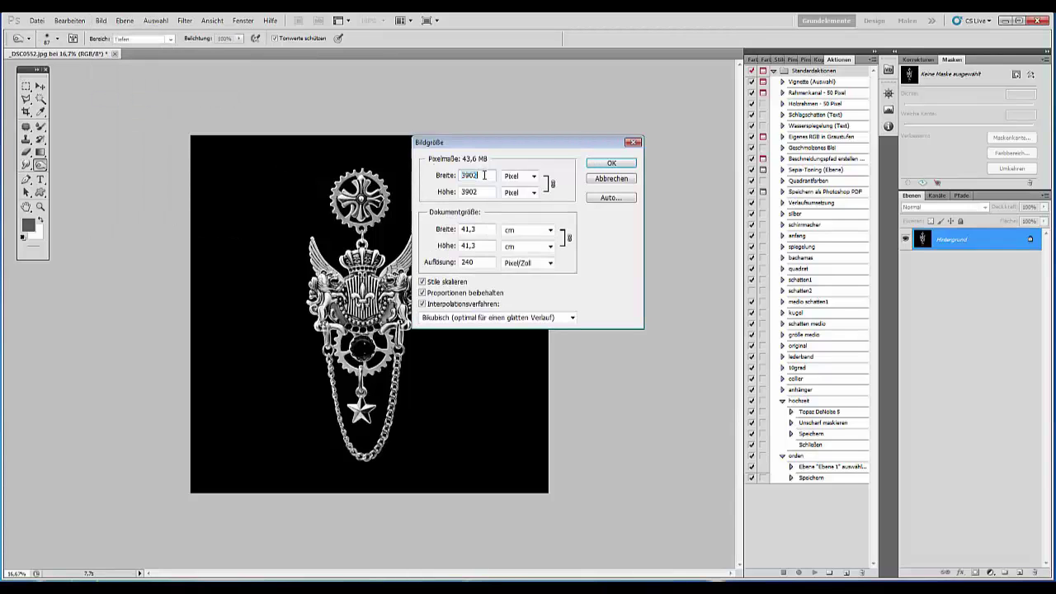
type("2")
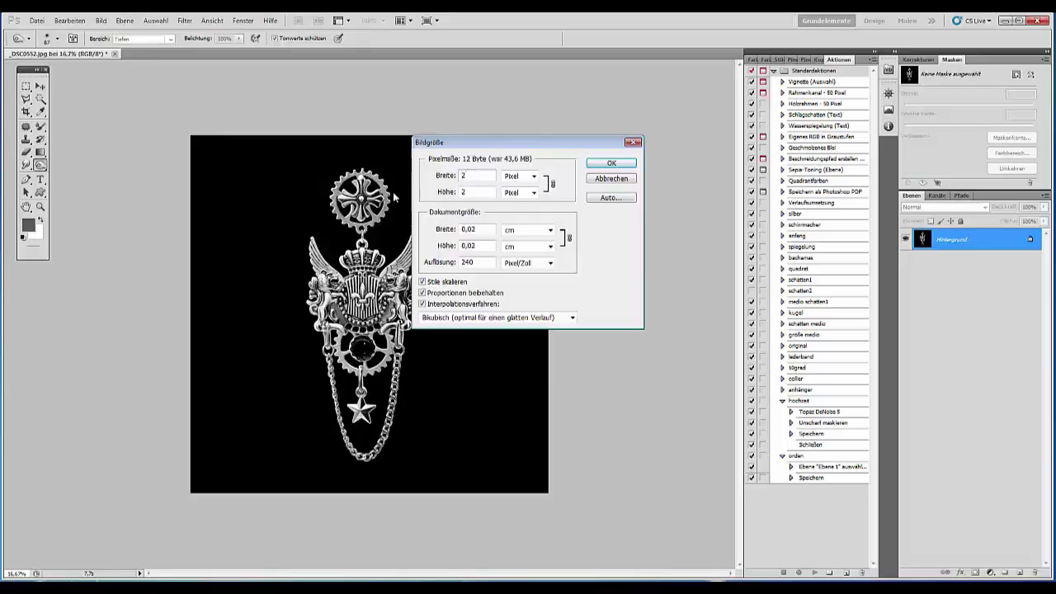
type("00")
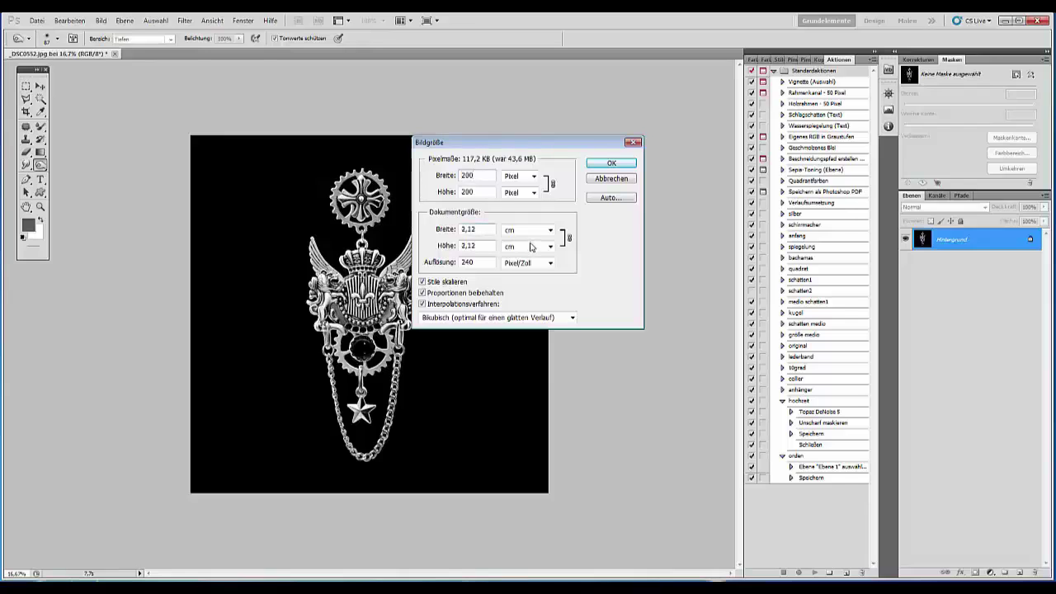
left_click(602, 180)
Set the rectangular marquee style to Normal, select a square area around the pendant, and crop the image to it.
left_click(26, 85)
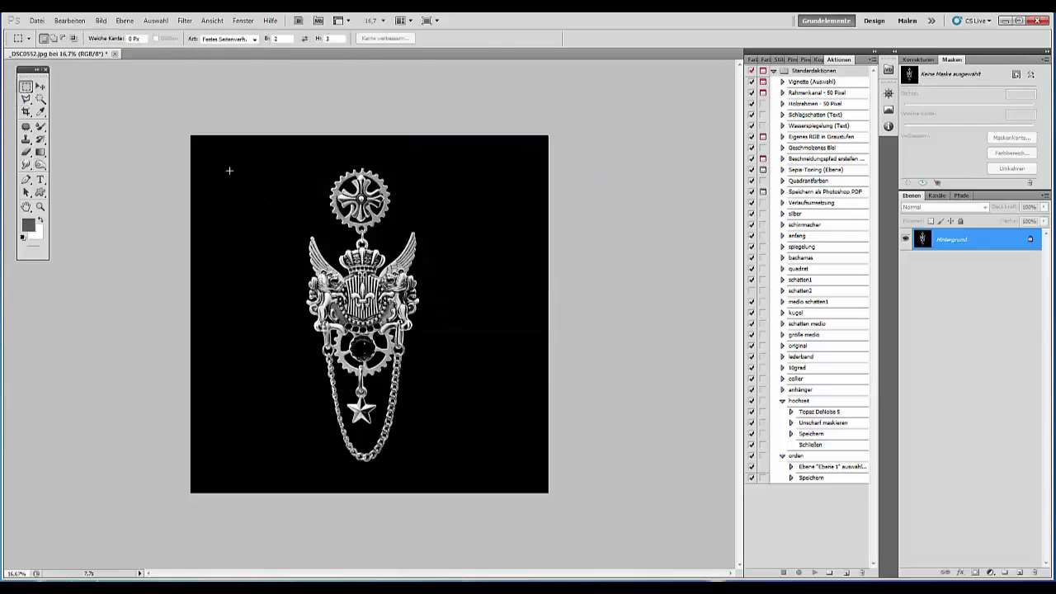
left_click_drag(221, 164, 471, 492)
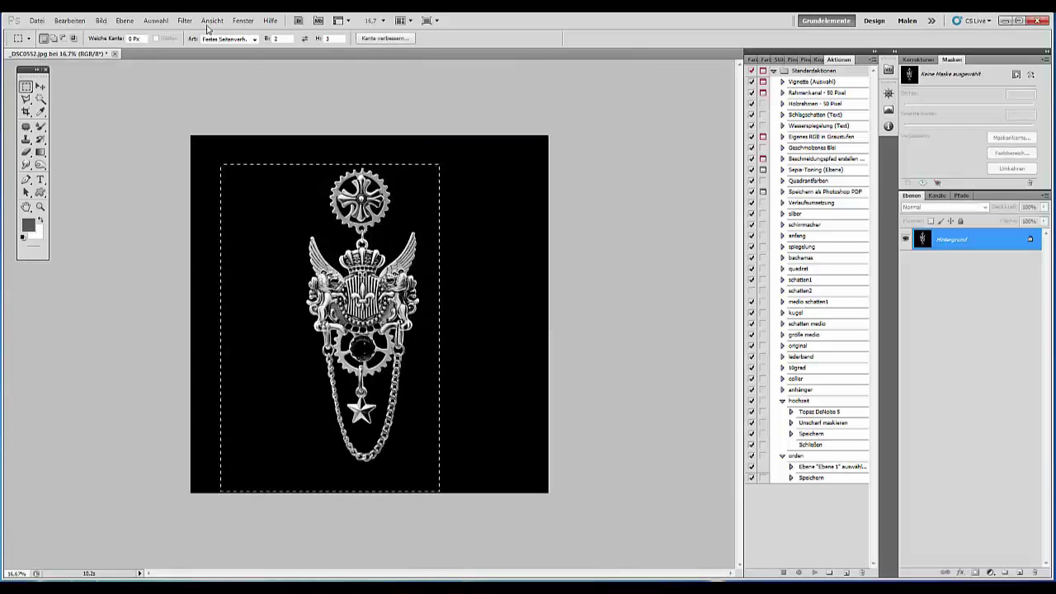
left_click(256, 40)
left_click(216, 53)
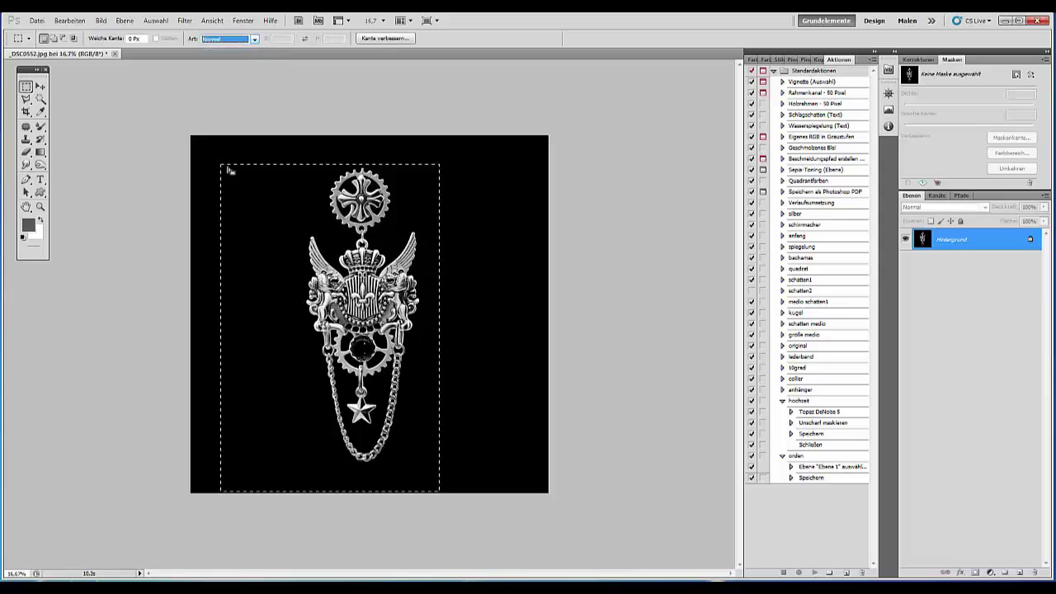
left_click(220, 150)
left_click_drag(232, 183, 524, 540)
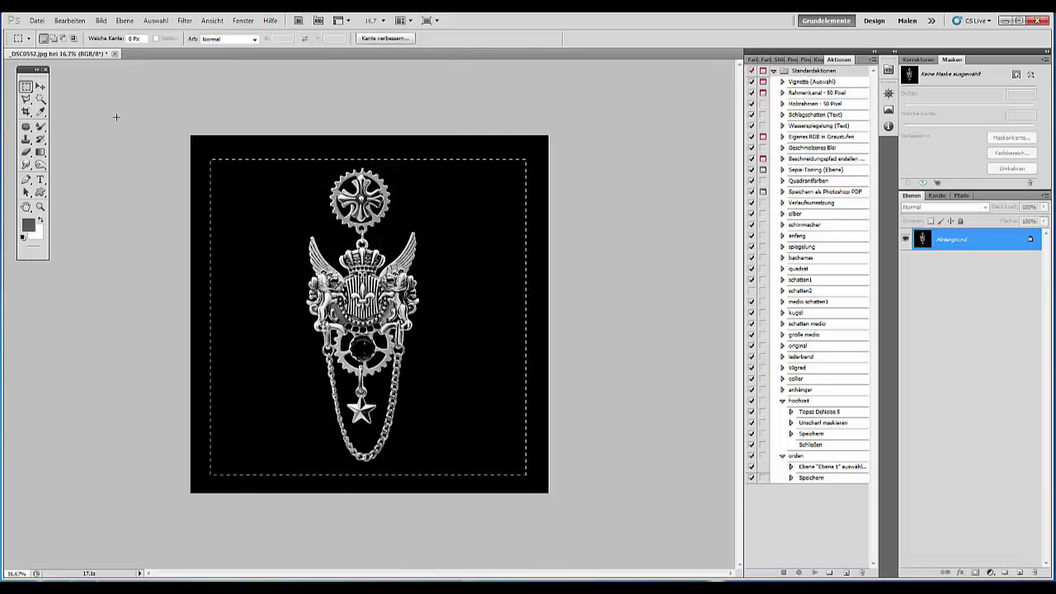
left_click(78, 23)
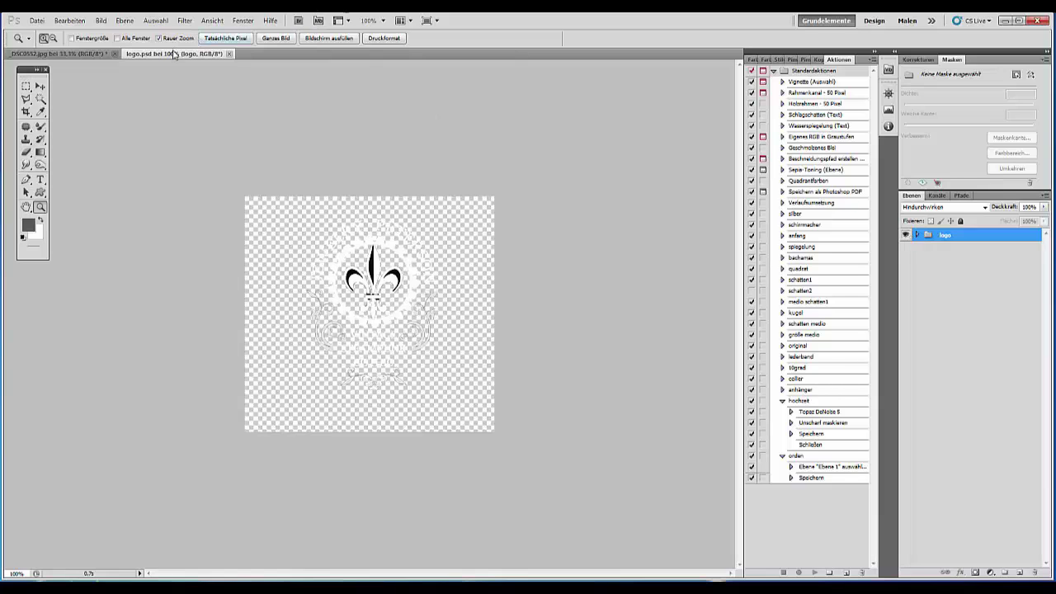
Copy the logo group from logo.psd into the pendant image near its lower-right corner, and minimize the logo document.
left_click_drag(173, 54, 175, 346)
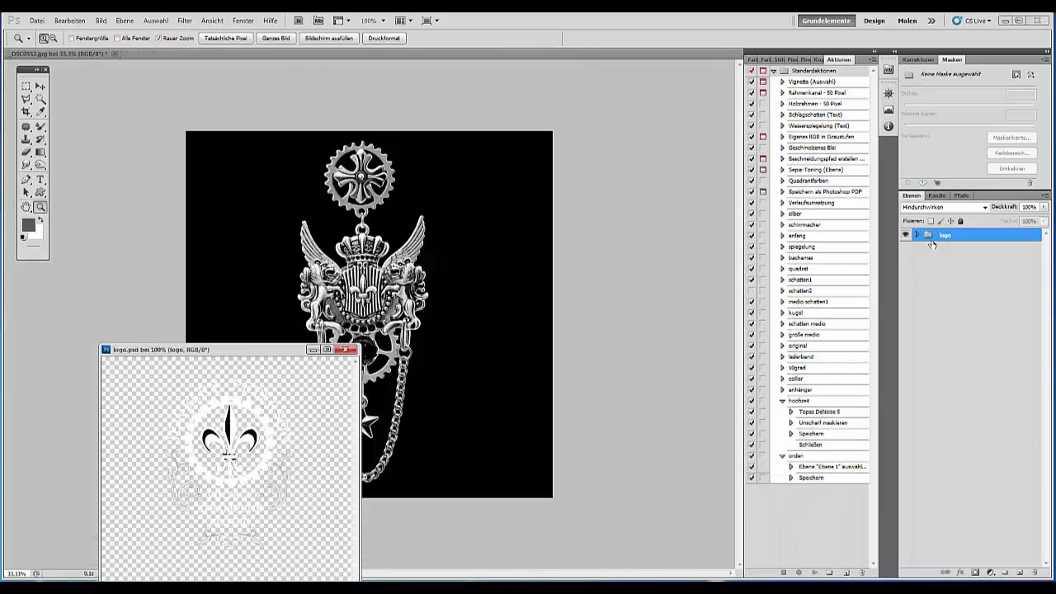
left_click_drag(929, 236, 442, 429)
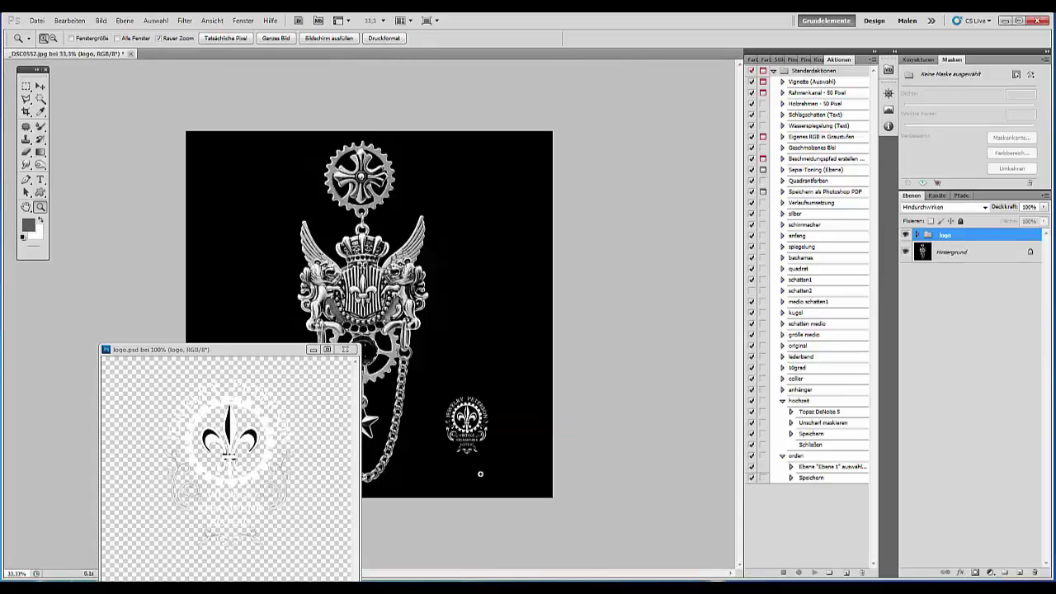
left_click(312, 350)
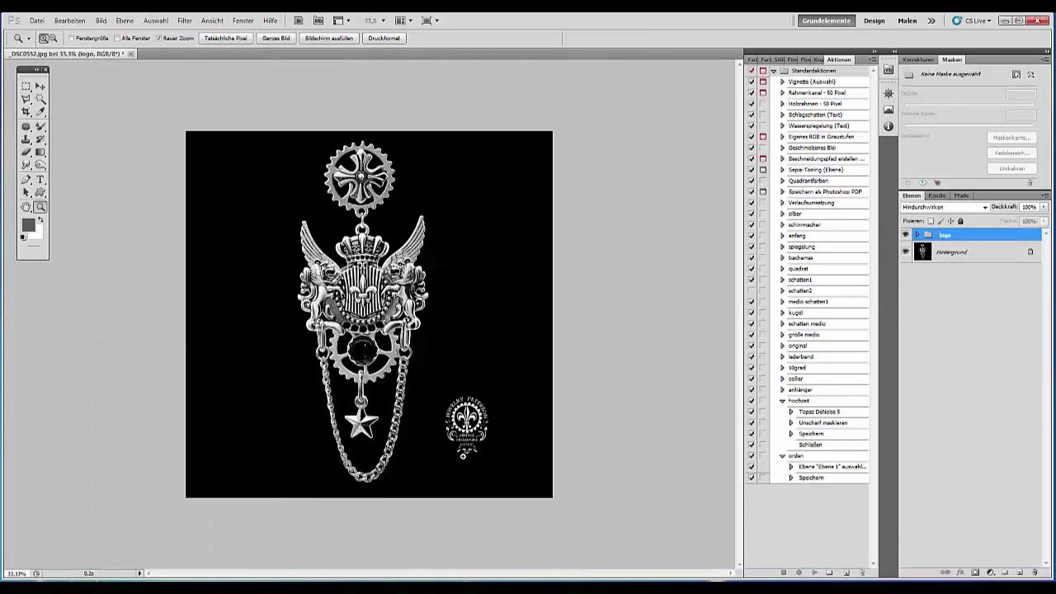
Open the silk-background file from the Background folder inside the EBAY folder.
left_click(36, 20)
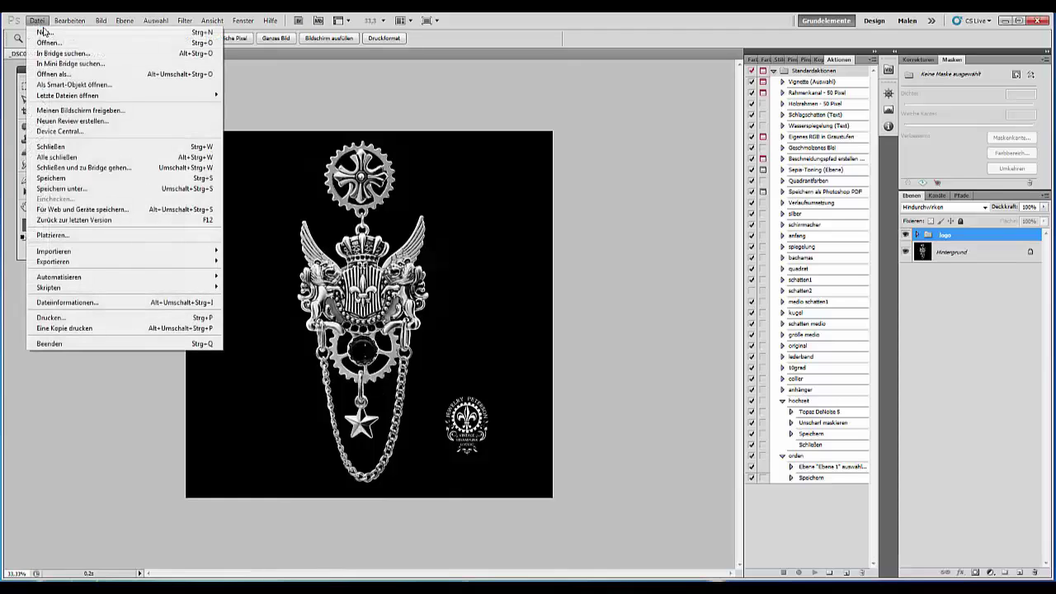
left_click(48, 43)
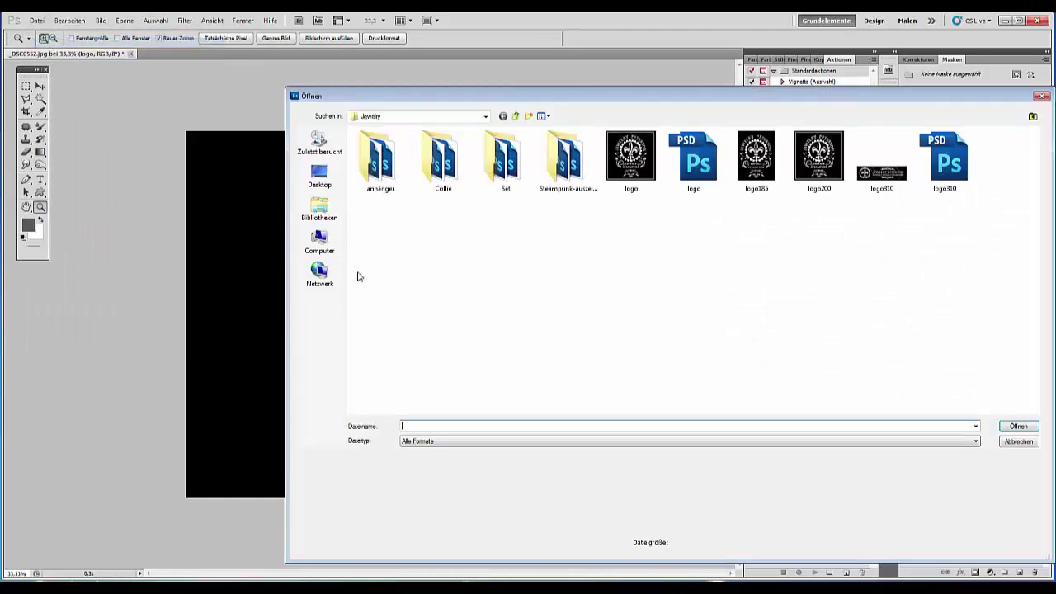
left_click(515, 117)
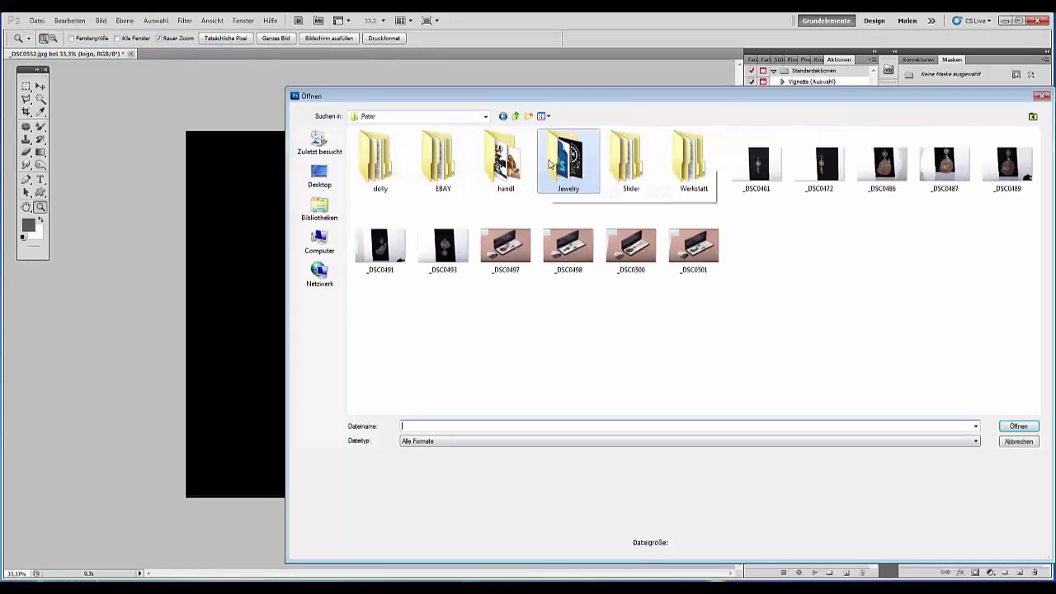
double_click(443, 163)
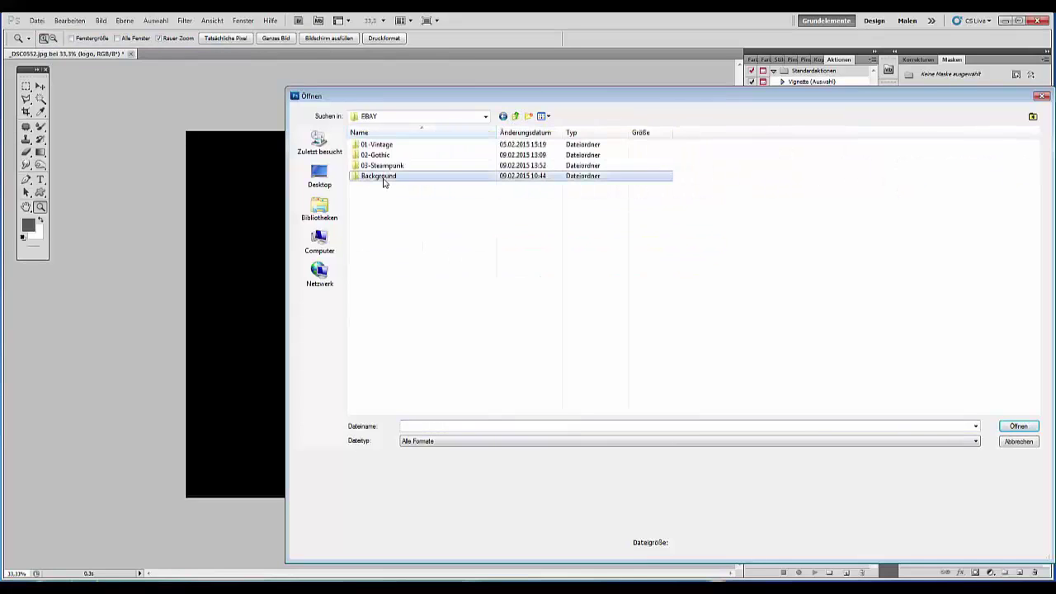
double_click(383, 177)
left_click(386, 183)
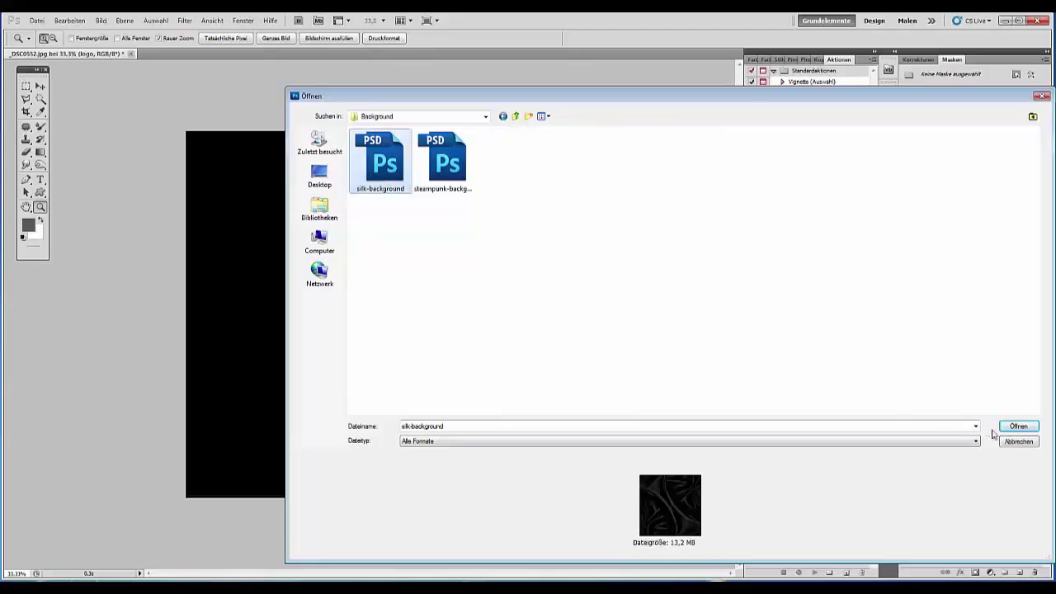
left_click(1018, 428)
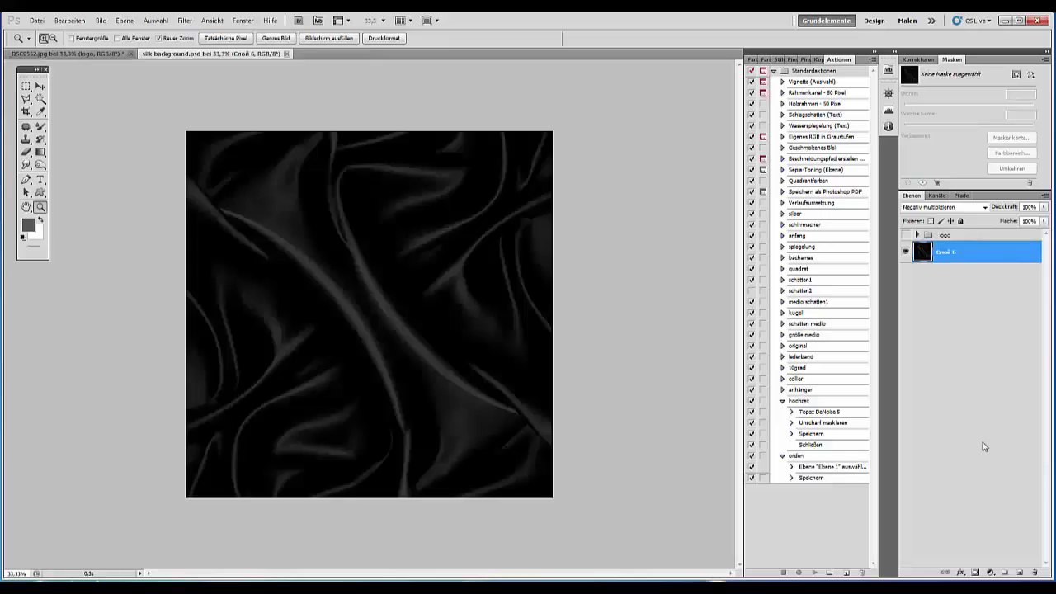
Copy the silk layer into the pendant image, close the silk document, and position the fabric to cover the pendant's backdrop.
left_click_drag(168, 54, 149, 200)
left_click(39, 87)
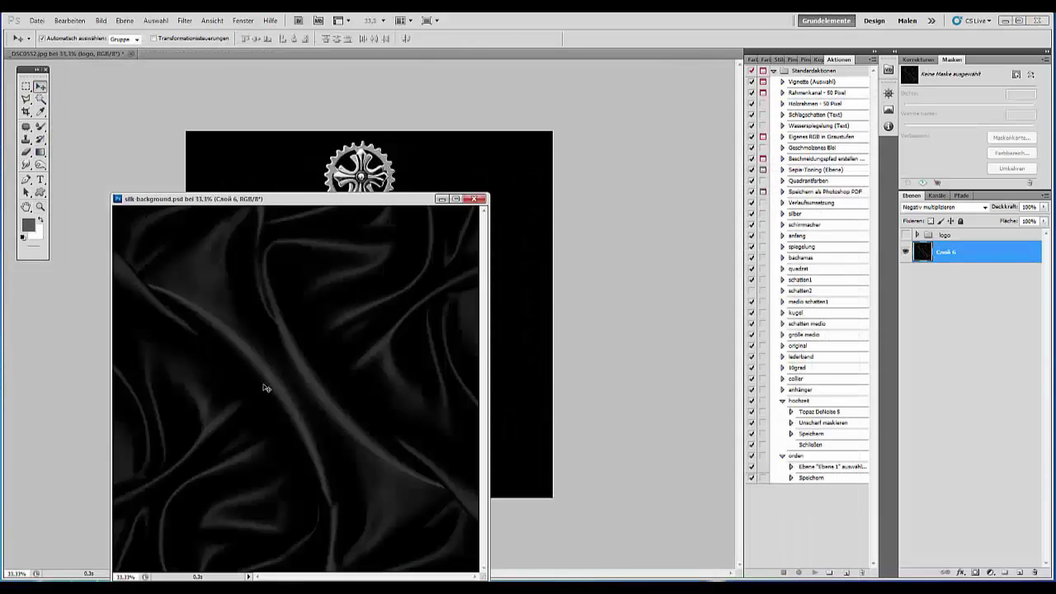
left_click_drag(266, 388, 452, 193)
left_click(473, 199)
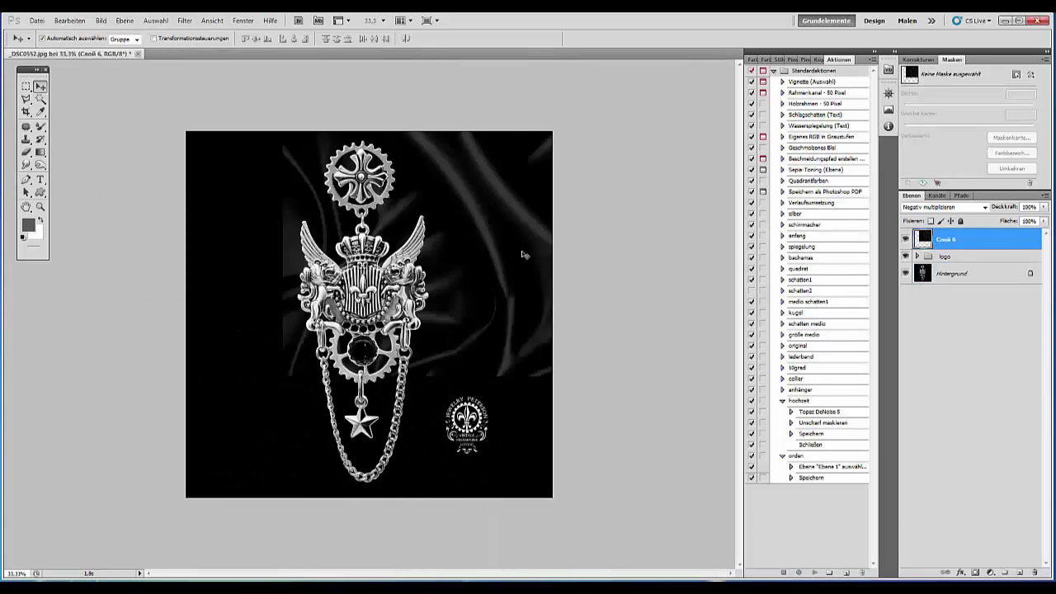
left_click_drag(449, 355, 421, 366)
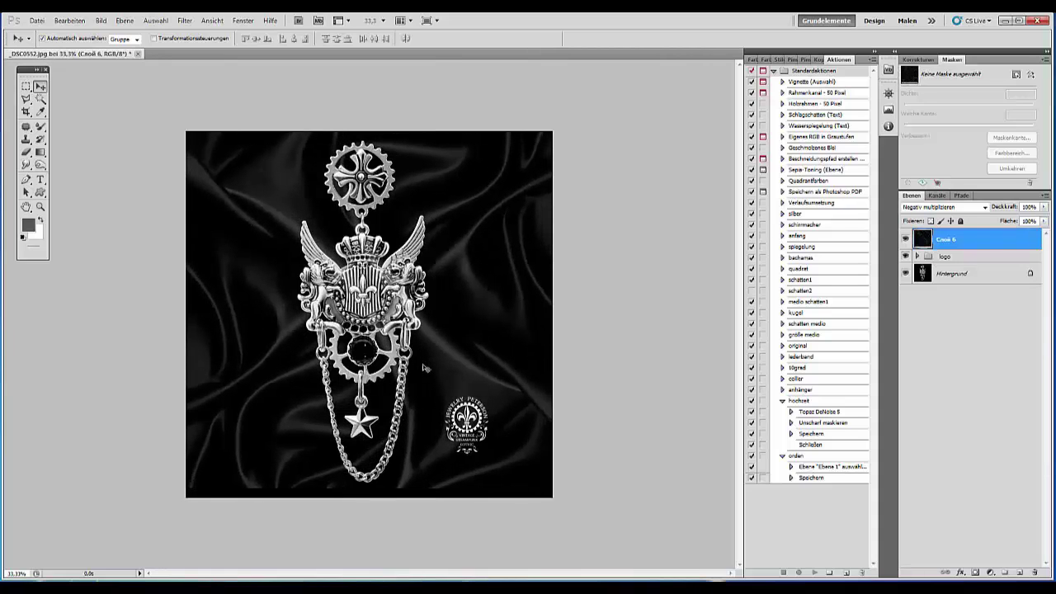
Hide the silk and logo layers, select the Hintergrund layer's black backdrop with the Magic Wand at tolerance 15, and invert the selection.
left_click(953, 279)
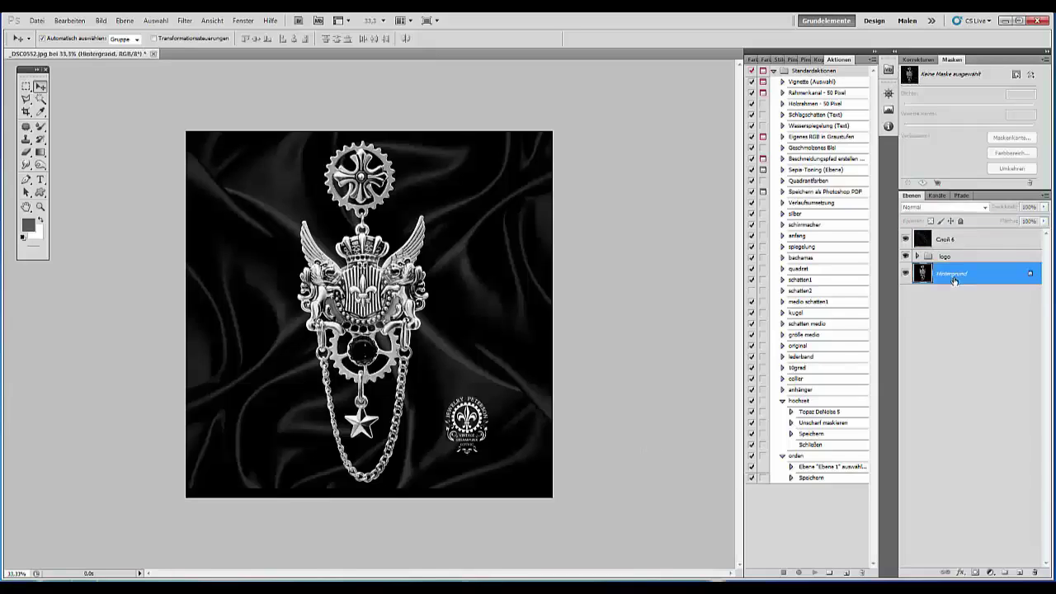
left_click(906, 255)
left_click(41, 99)
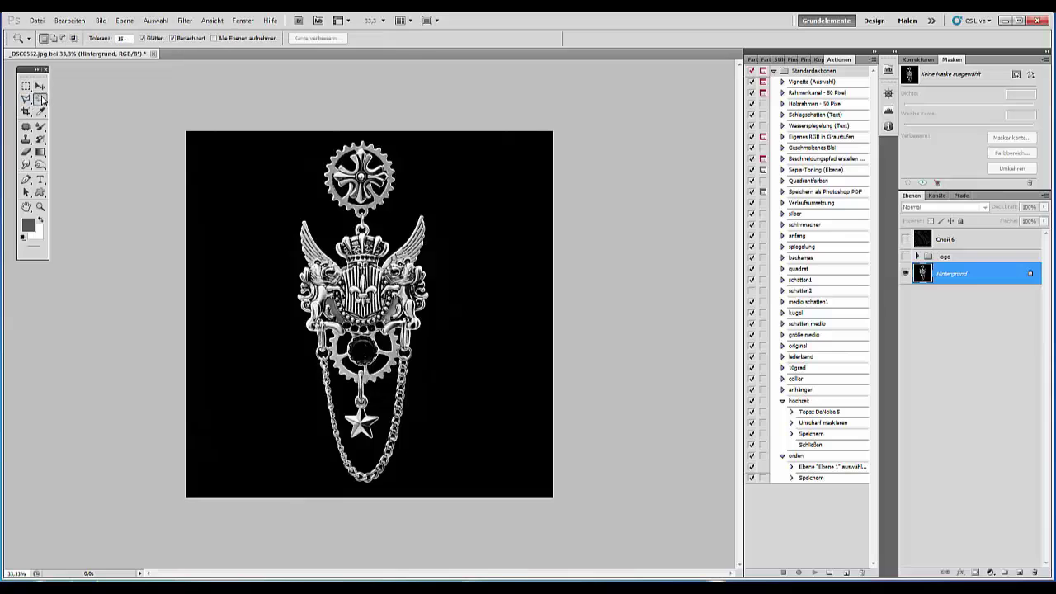
left_click(453, 220)
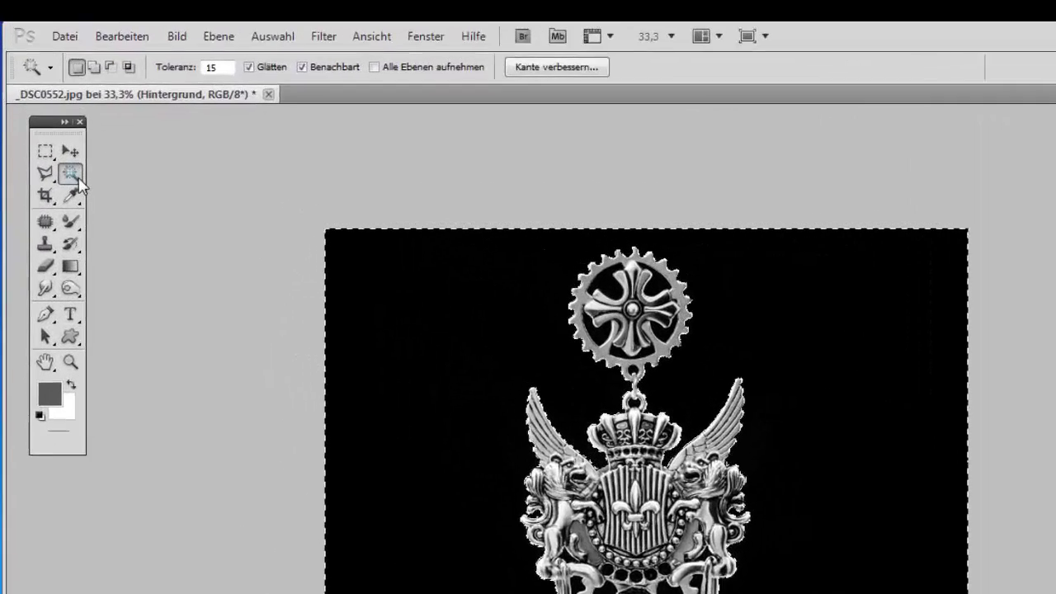
right_click(40, 98)
left_click(178, 248)
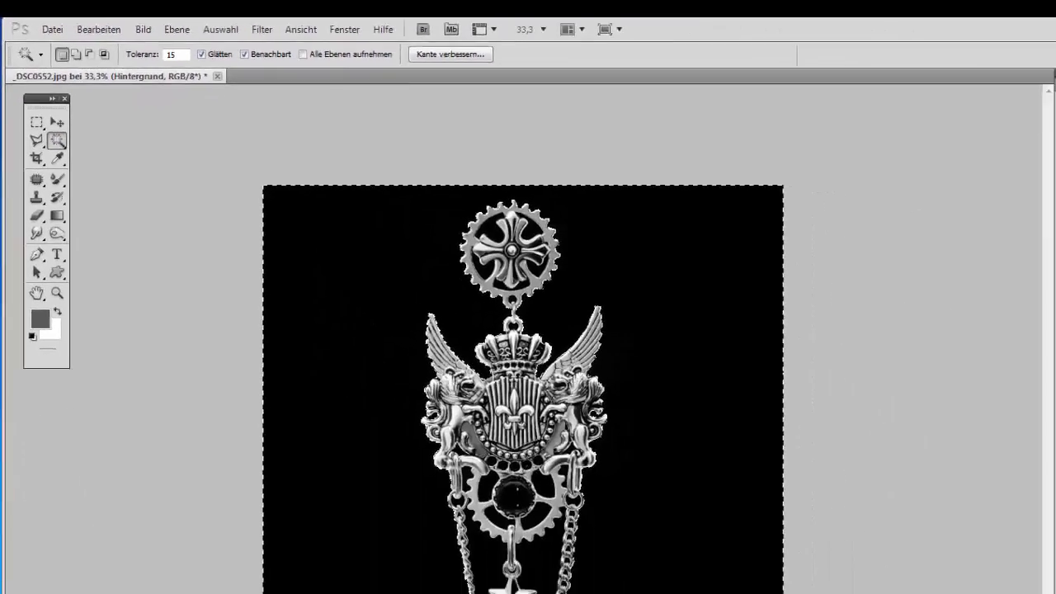
key("ctrl+i")
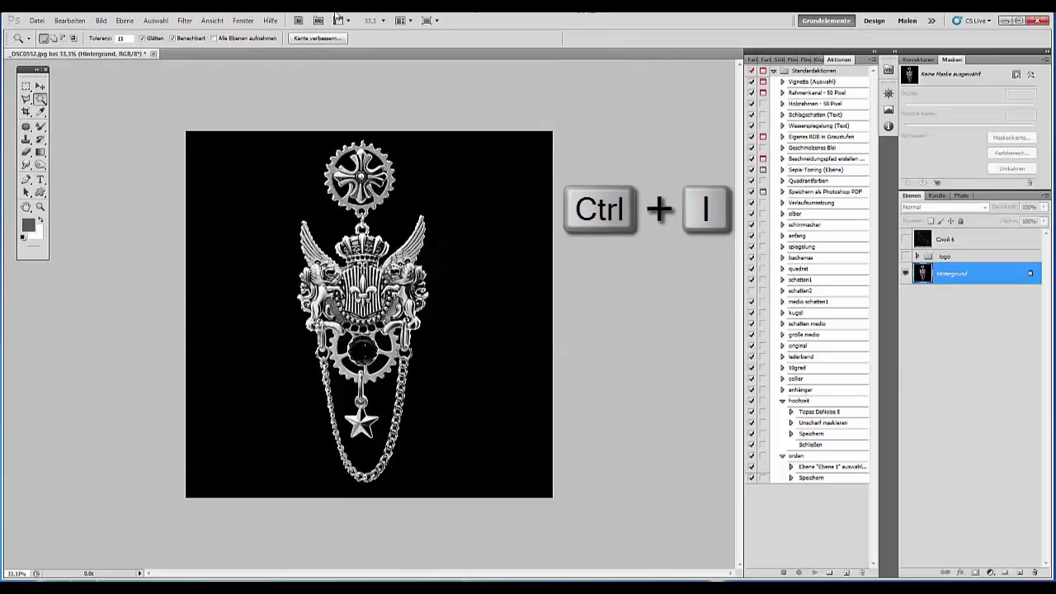
Apply Refine Edge to the pendant selection, shifting its edge outward.
left_click(147, 25)
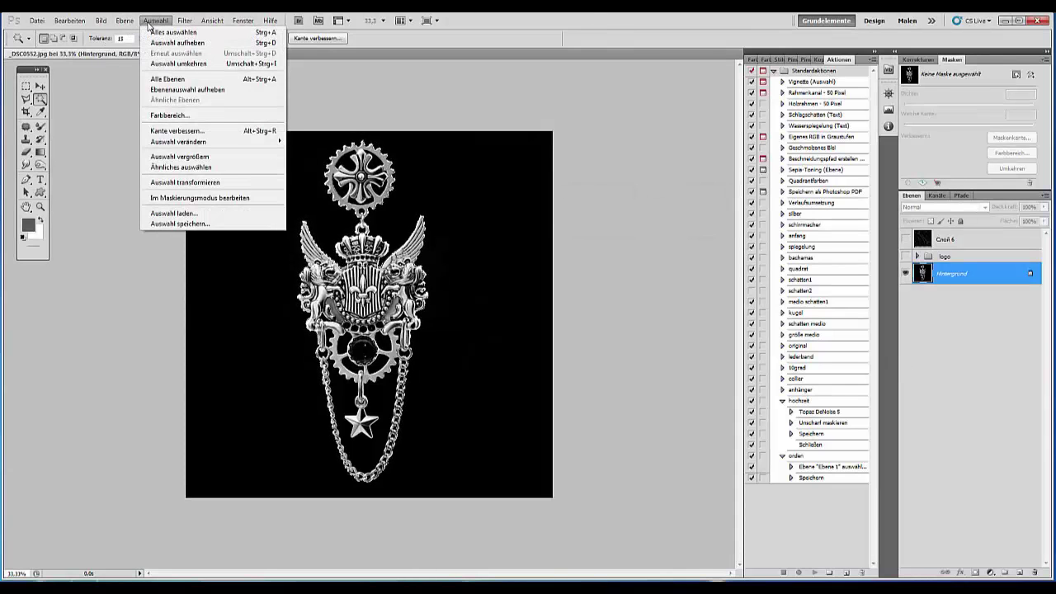
left_click(176, 130)
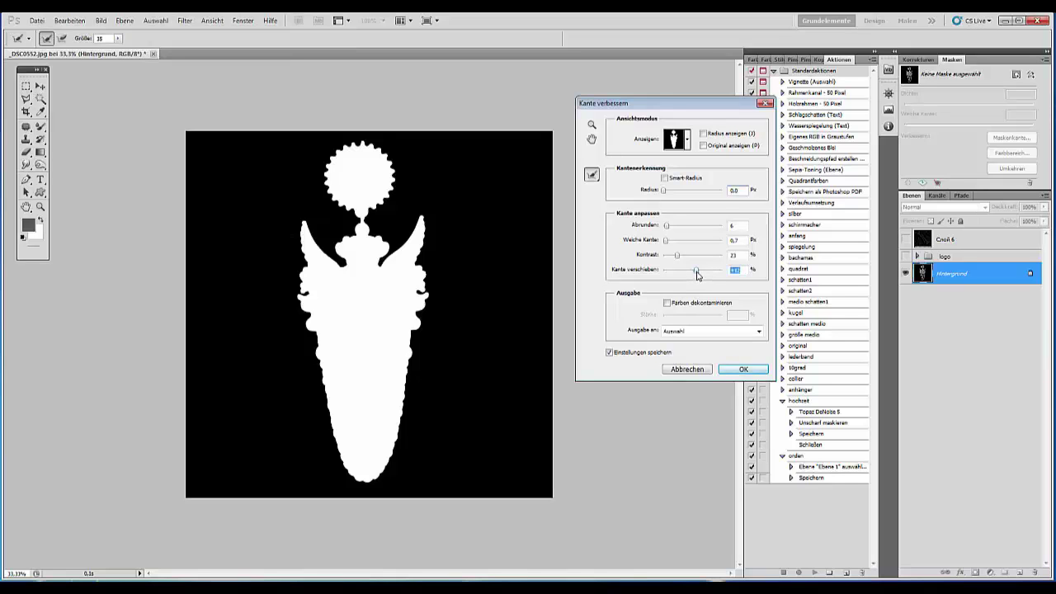
left_click_drag(697, 272, 706, 272)
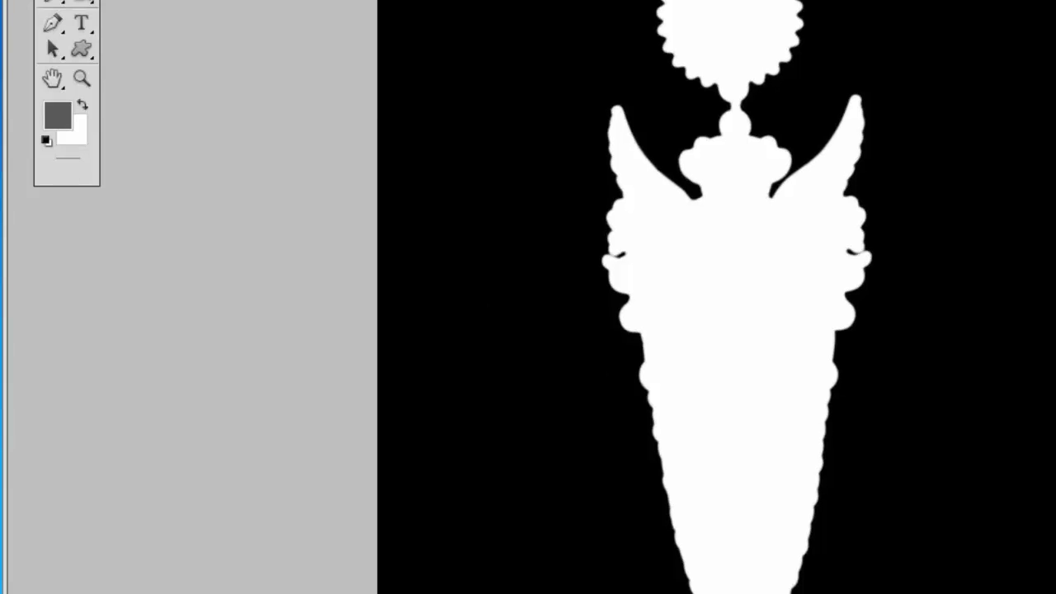
key("Return")
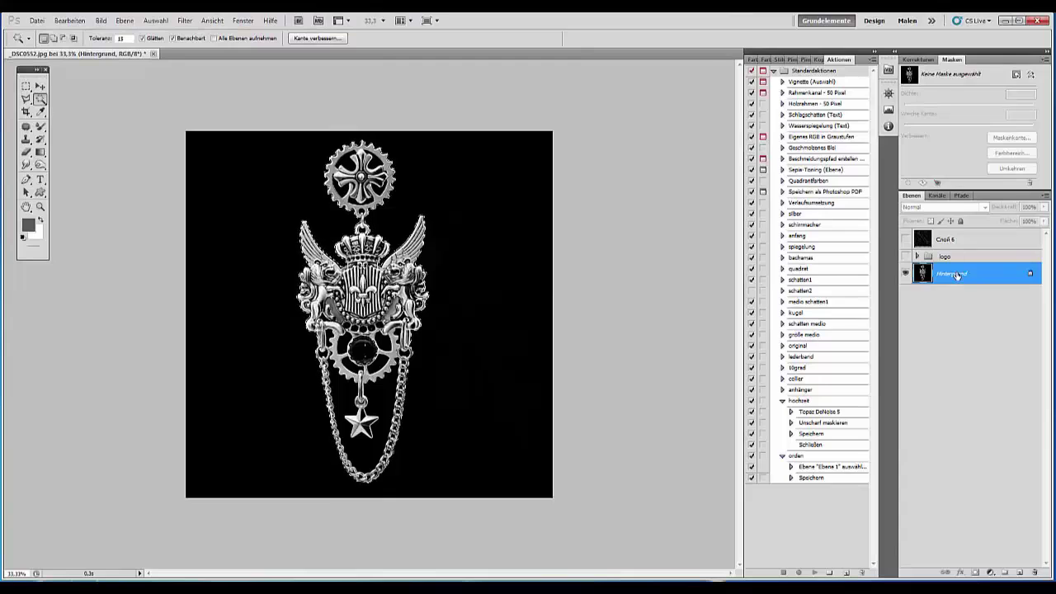
Copy the selected pendant onto a new layer above the silk layer, and show the silk layer again.
left_click(962, 241)
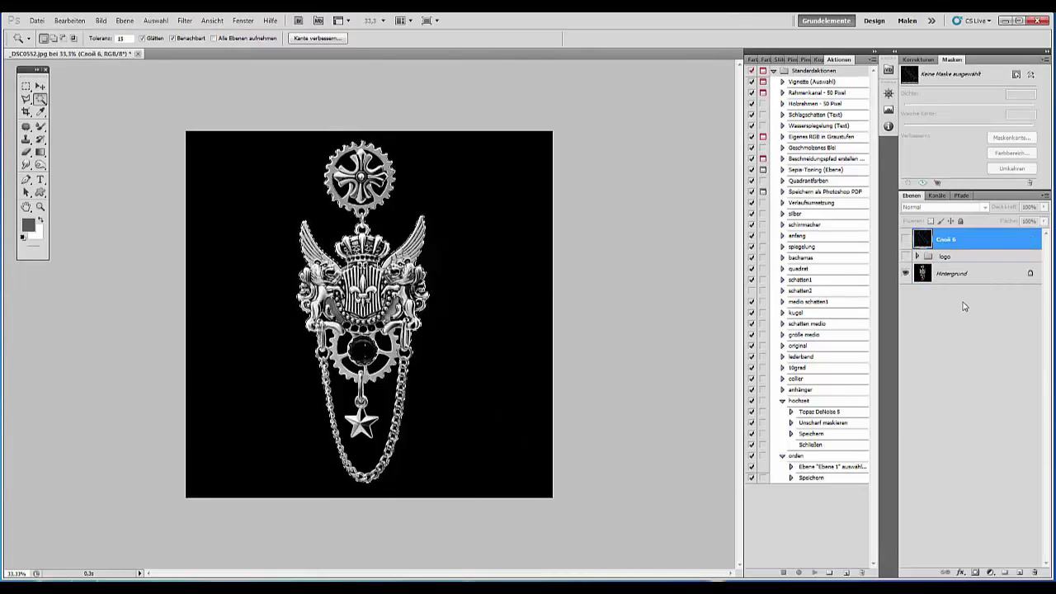
key("ctrl+shift+alt+e")
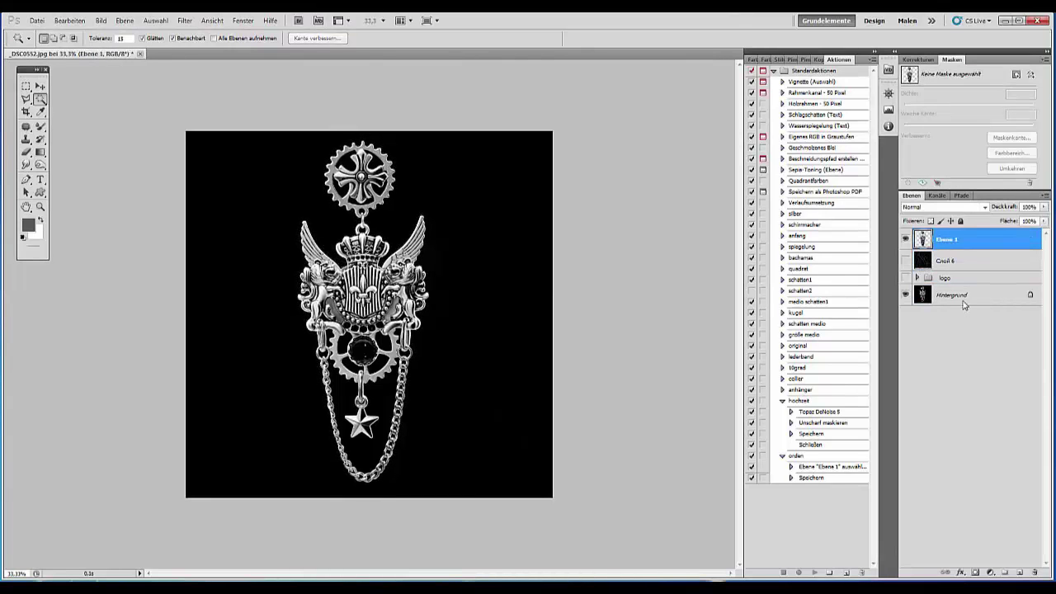
left_click(905, 261)
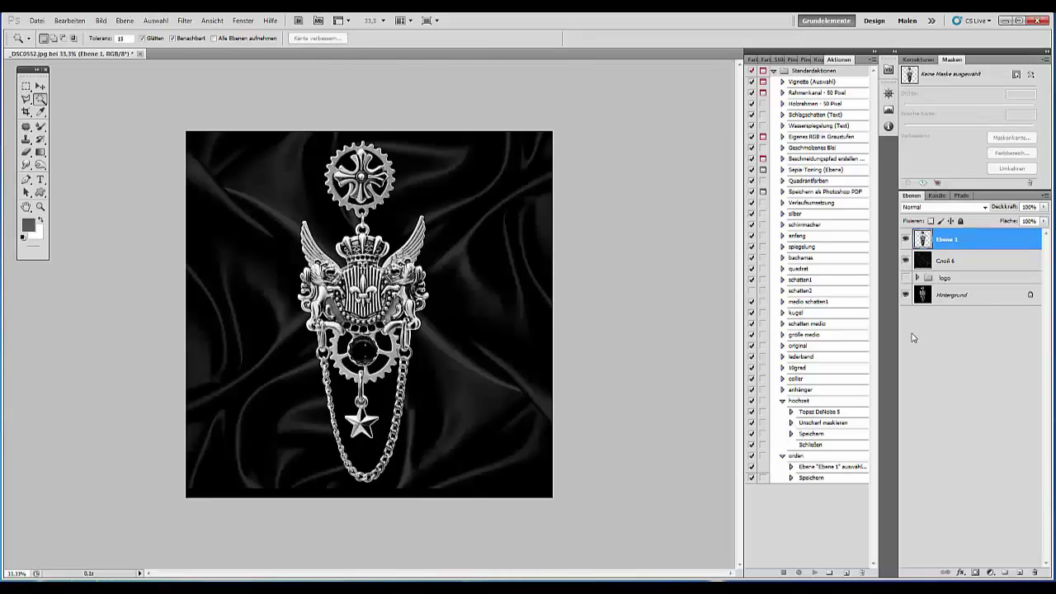
Remove the black backdrop enclosed by the chain and gears on Ebene 1, using a Magic Wand selection refined with its edge shifted inward.
left_click(957, 260)
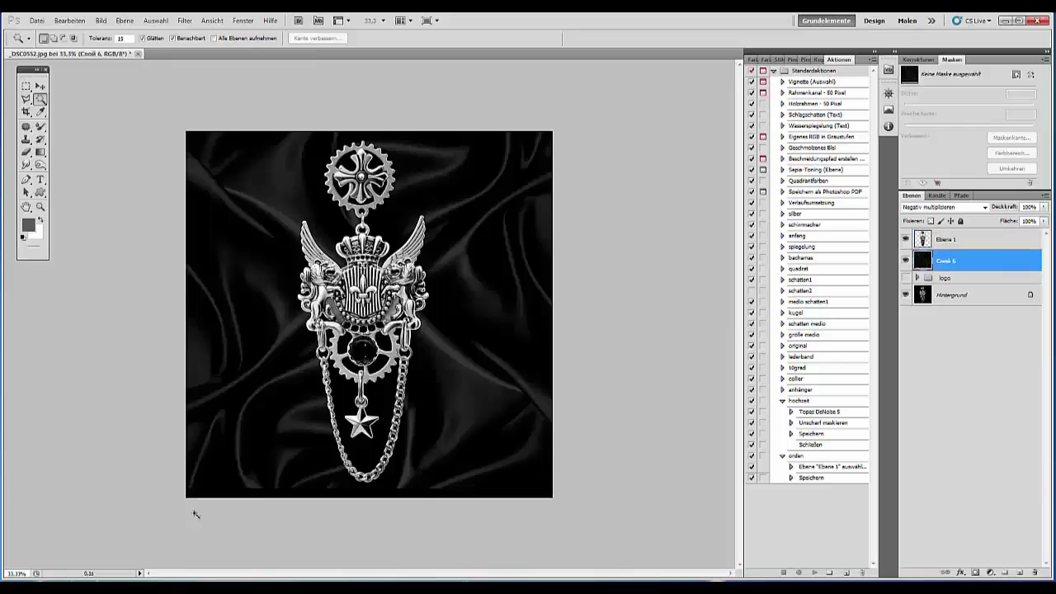
left_click(388, 402)
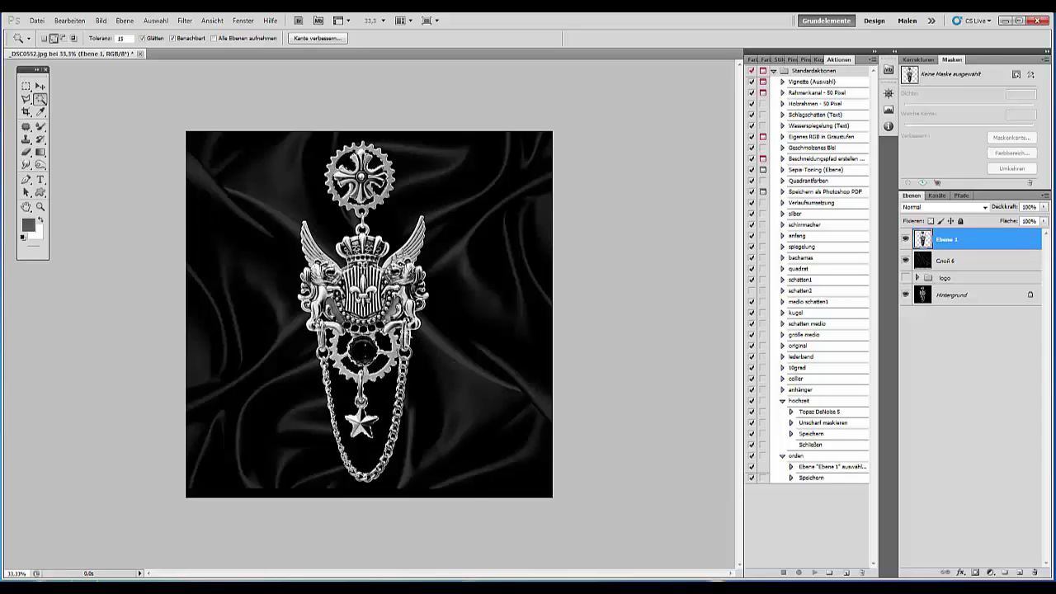
left_click(161, 22)
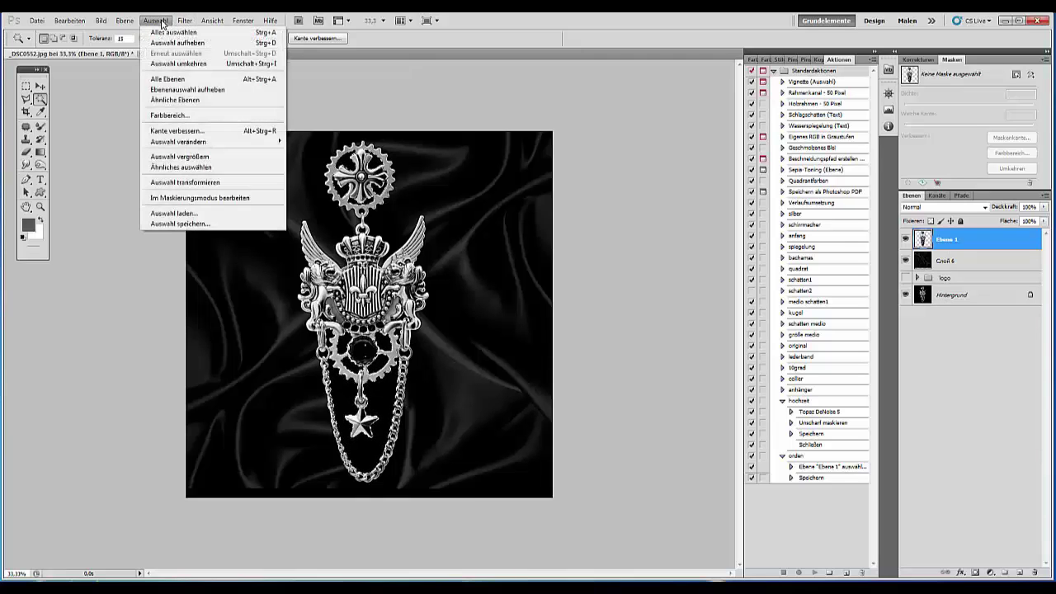
left_click(187, 132)
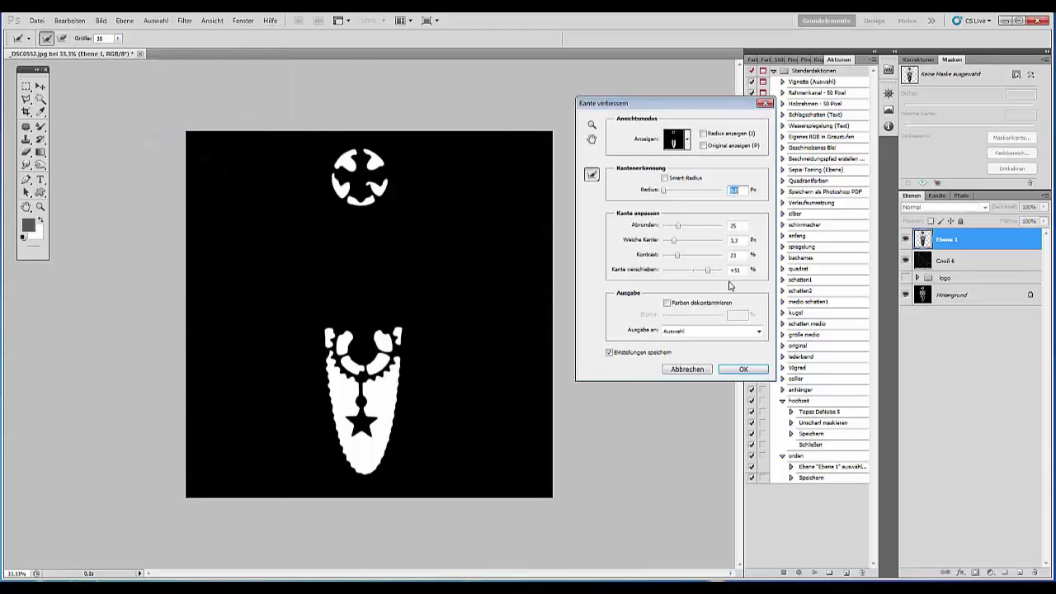
left_click_drag(707, 275, 683, 273)
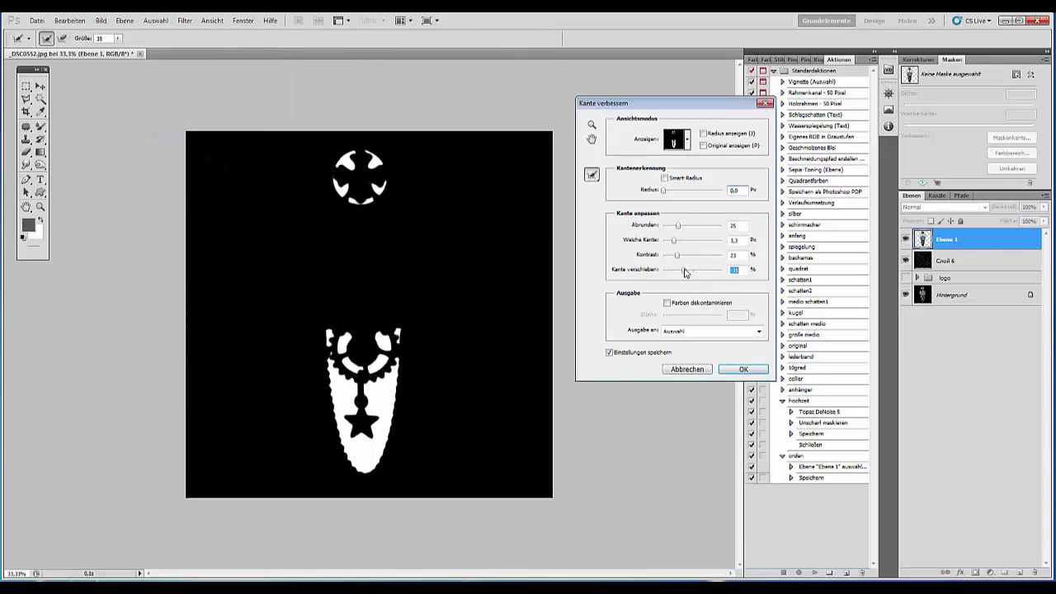
left_click(742, 370)
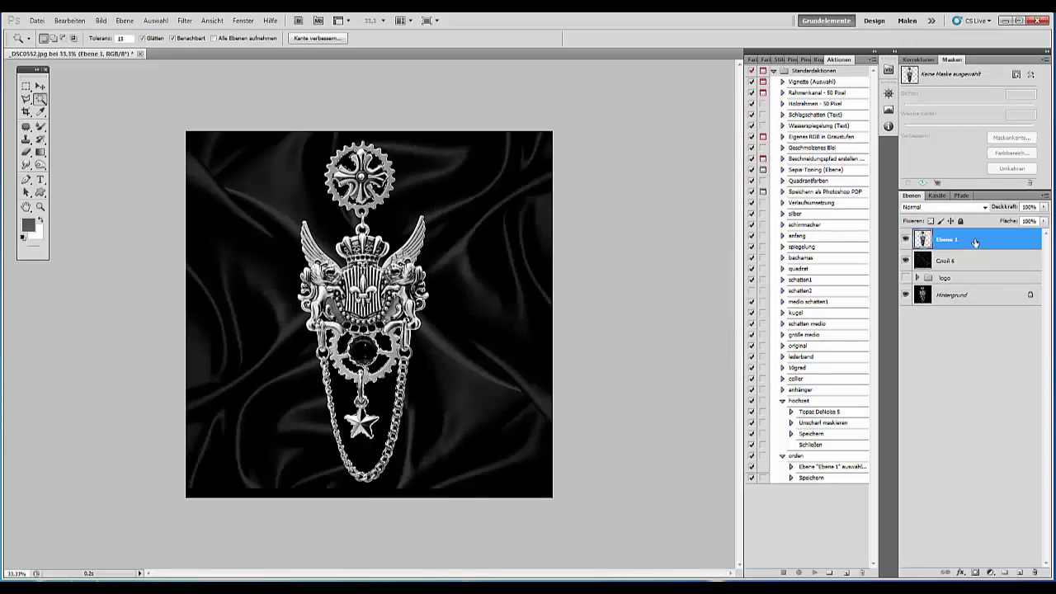
key("Delete")
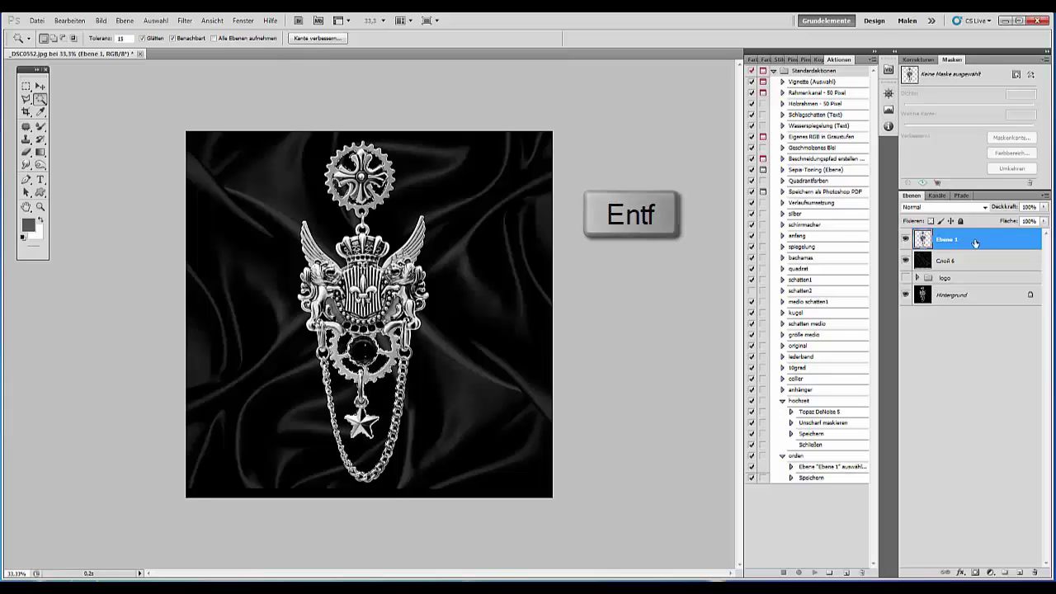
key("ctrl+d")
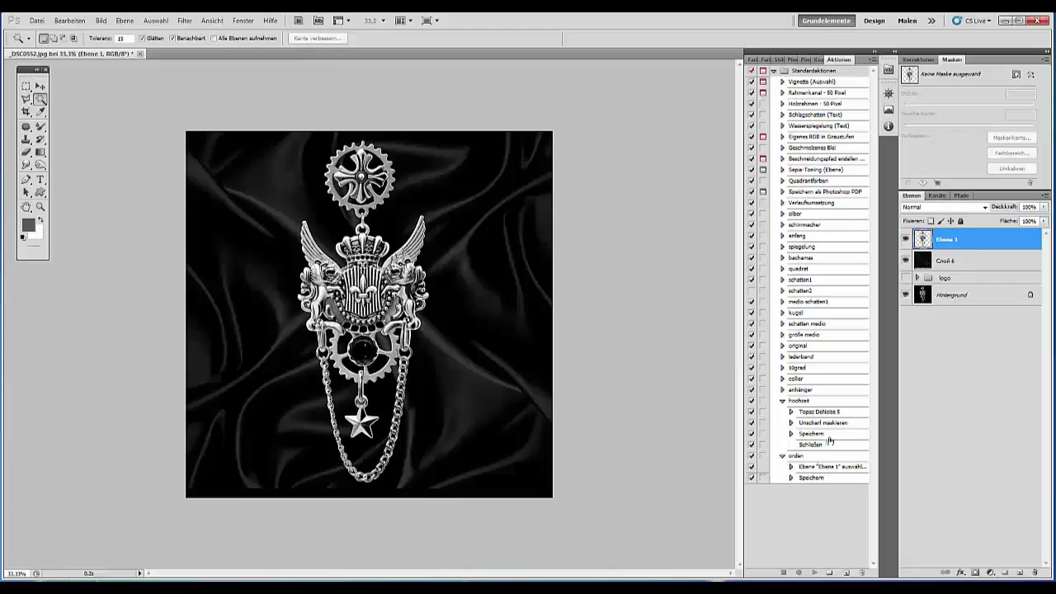
Shift the silk layer slightly downward and darken its fabric around the pendant with the Burn tool, range Tiefen, exposure 100%.
left_click(960, 264)
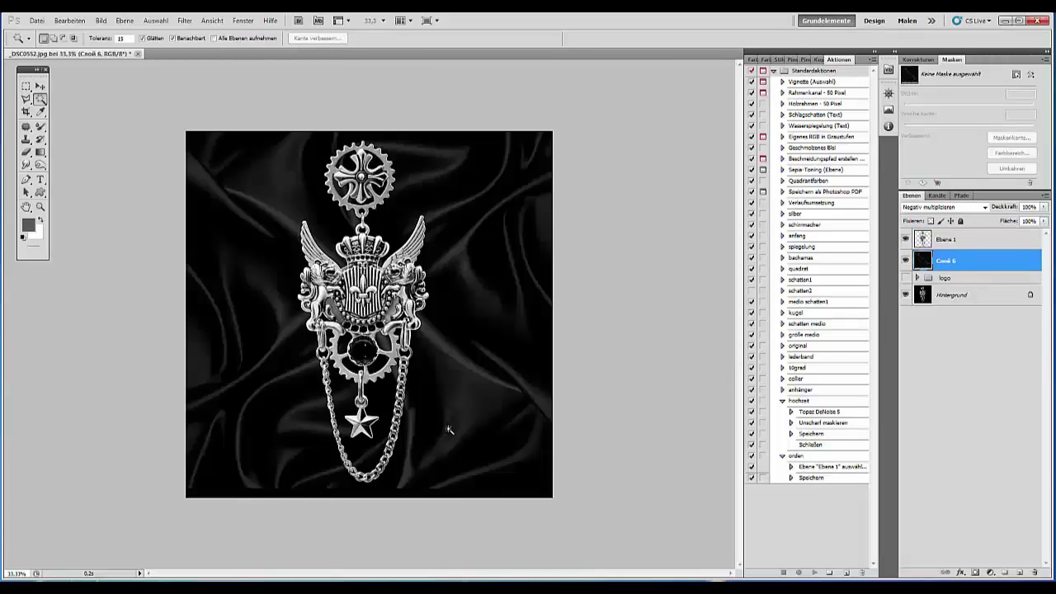
left_click(39, 85)
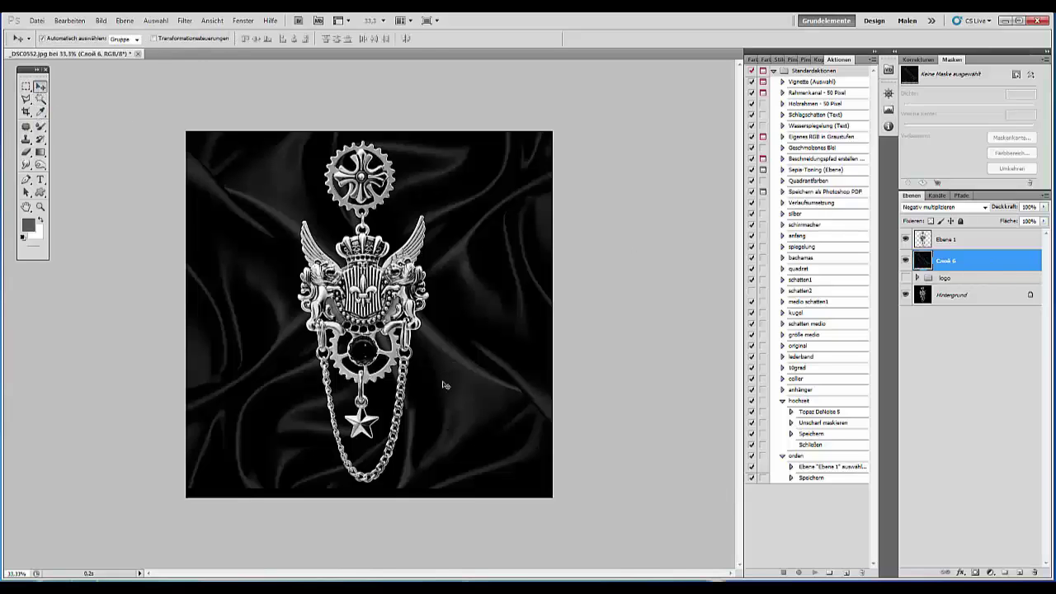
left_click_drag(446, 387, 446, 398)
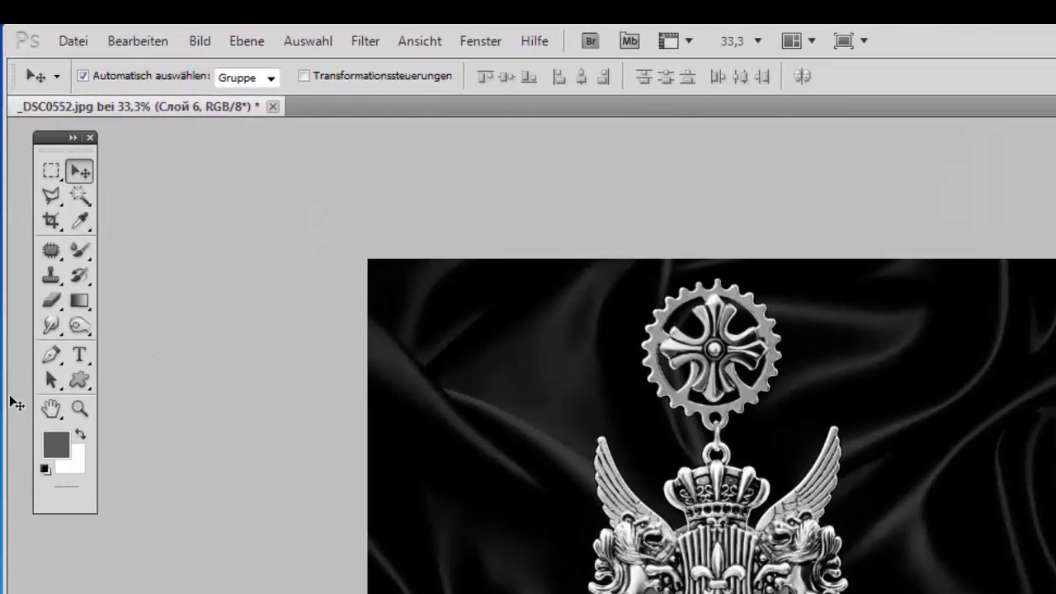
left_click_drag(79, 325, 141, 357)
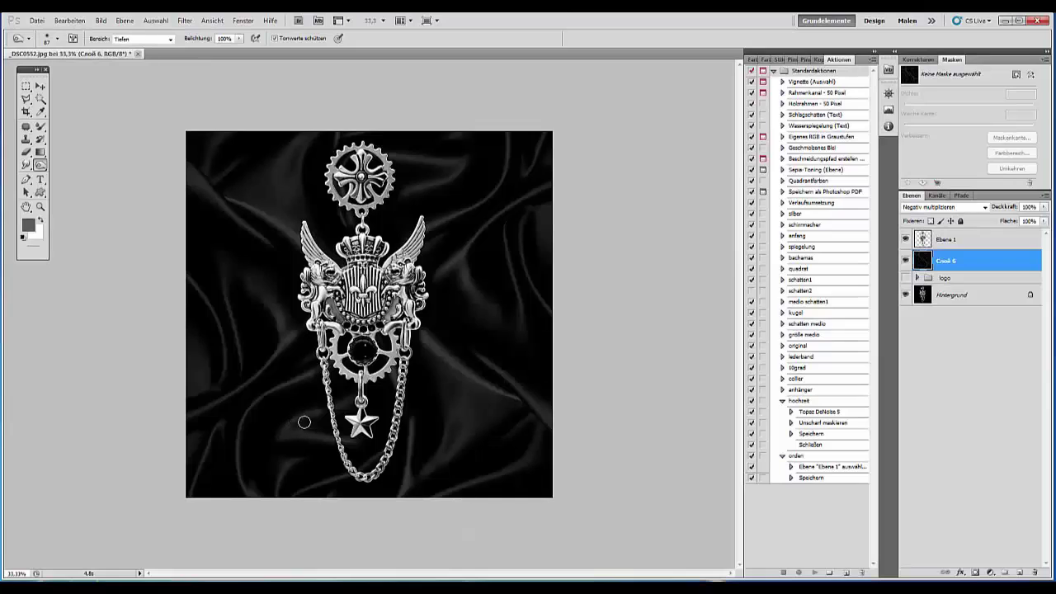
left_click_drag(389, 389, 393, 372)
Show the logo group again and check the finished composite.
left_click(906, 278)
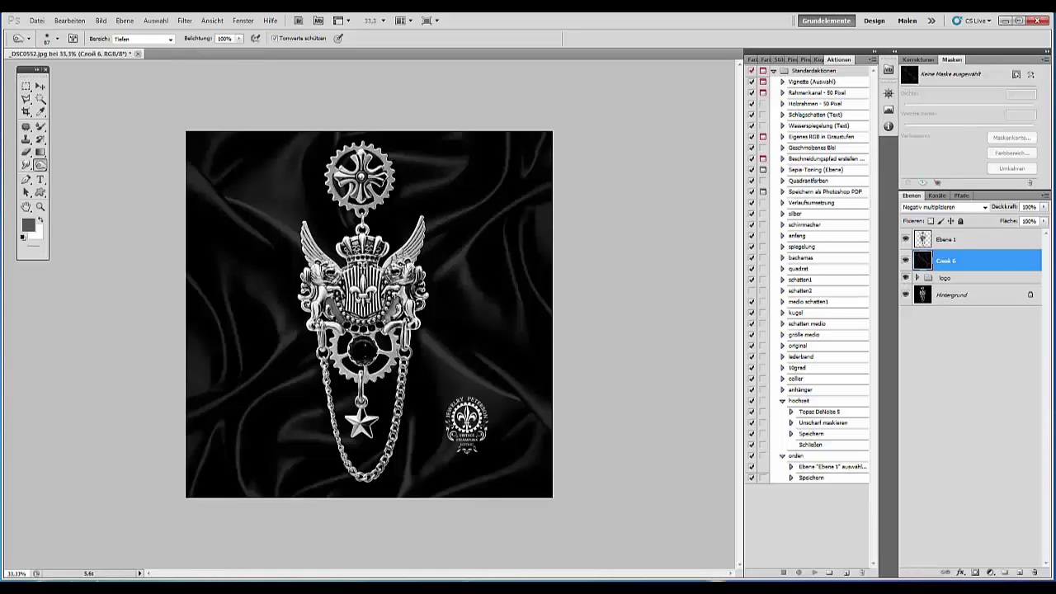
key("ctrl+plus")
key("ctrl+minus")
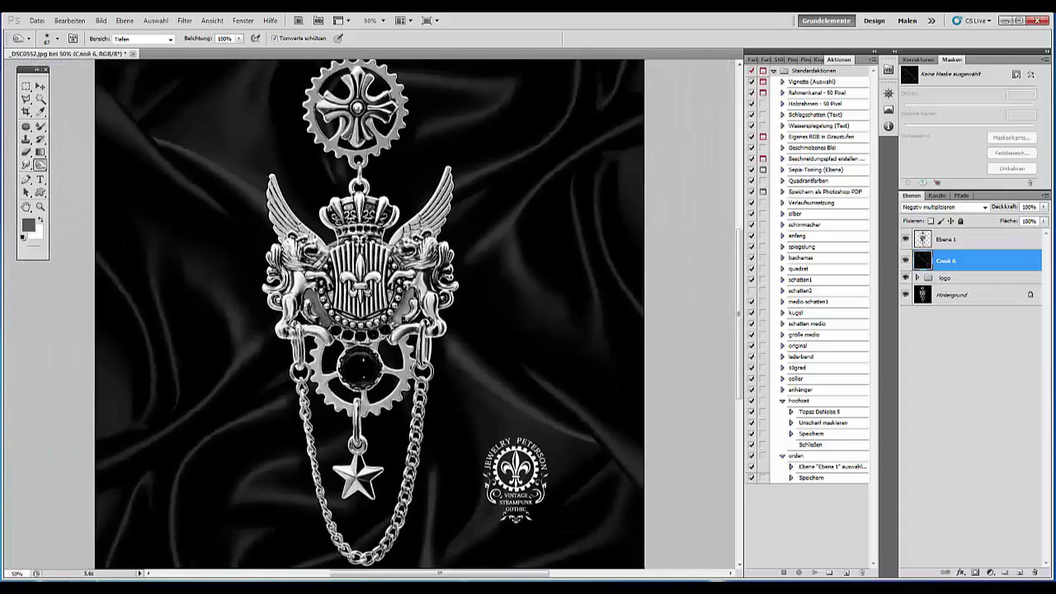
key("ctrl+plus")
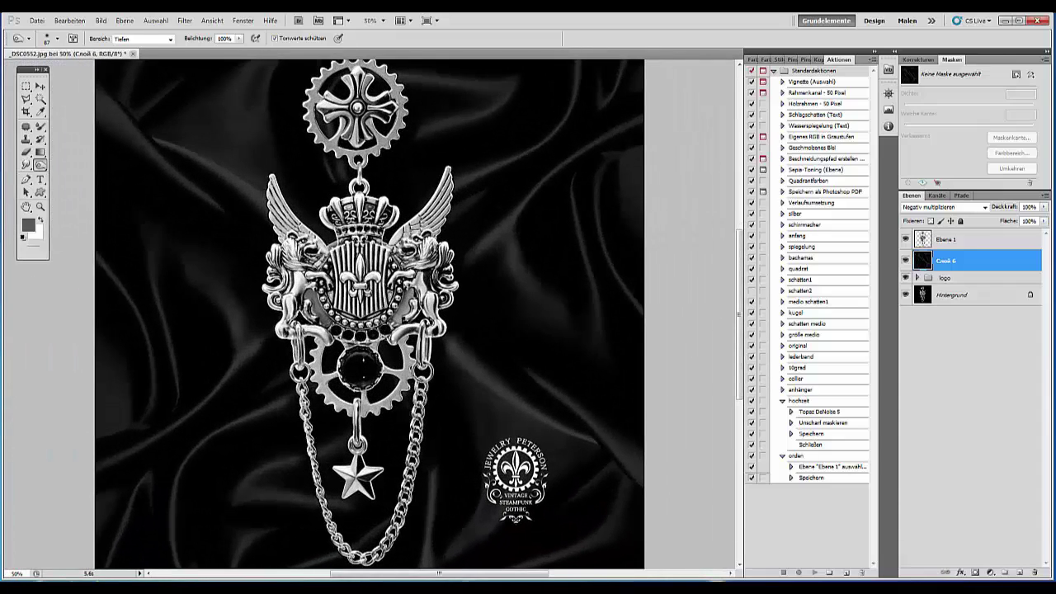
key("ctrl+minus")
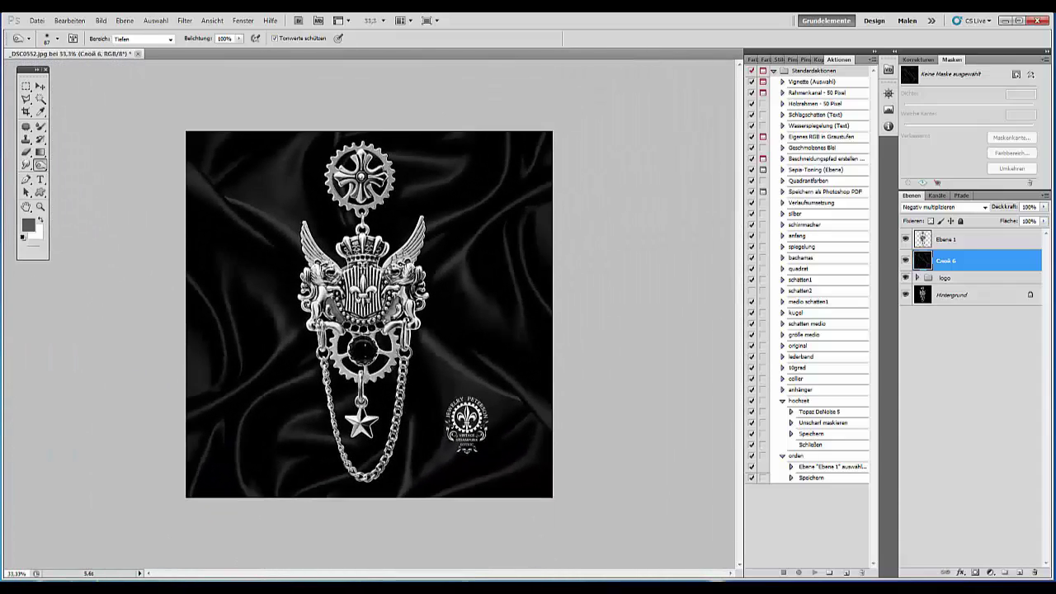